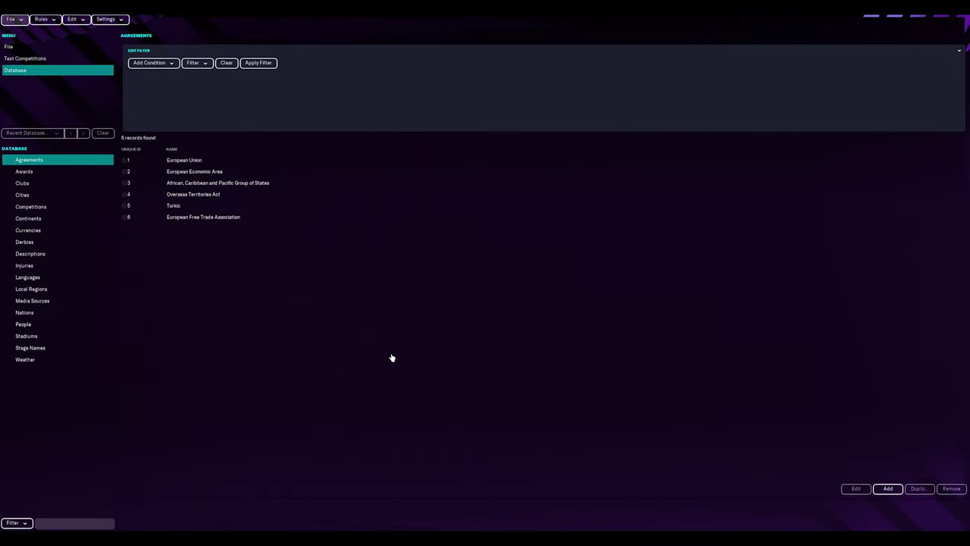
Filter the clubs in the database to those whose city contains London.
click(64, 185)
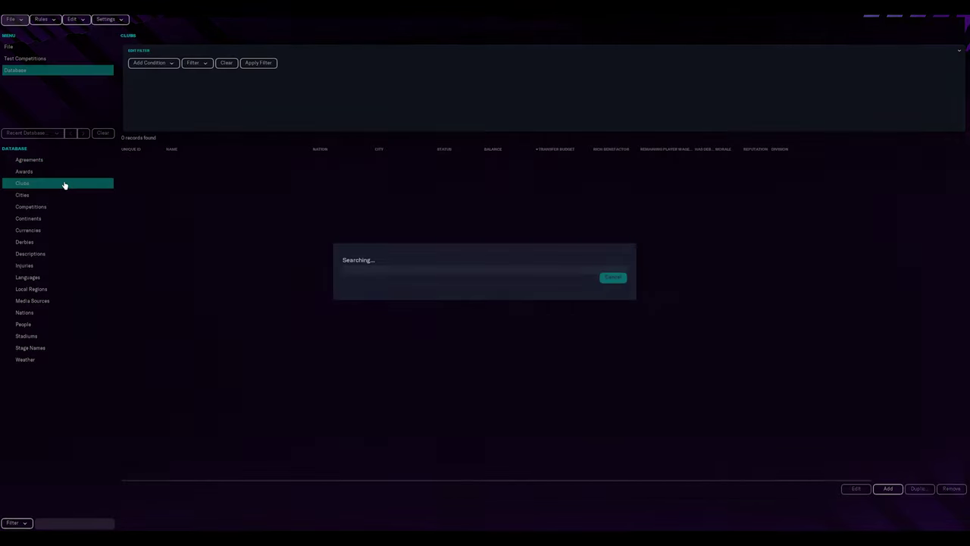
click(168, 65)
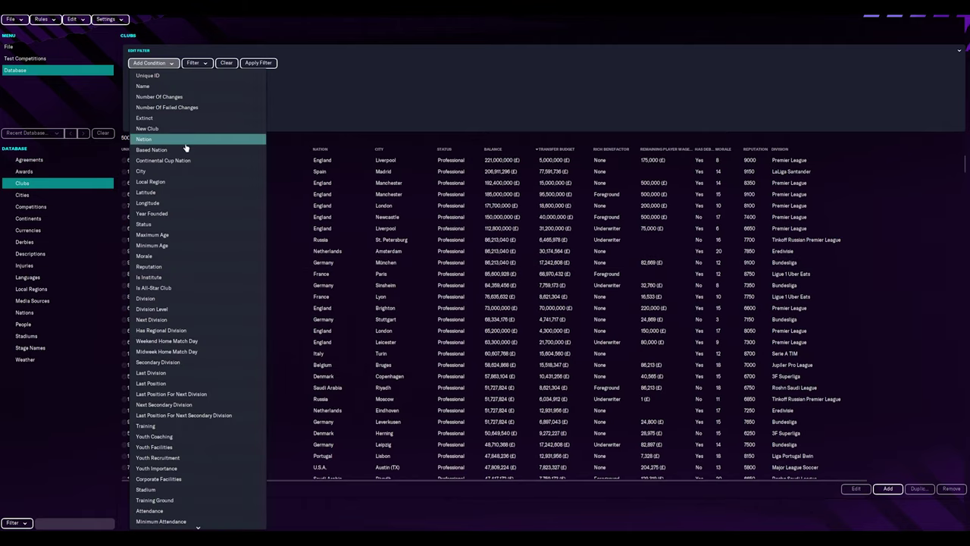
click(190, 170)
click(606, 75)
text(Lindon)
key(Return)
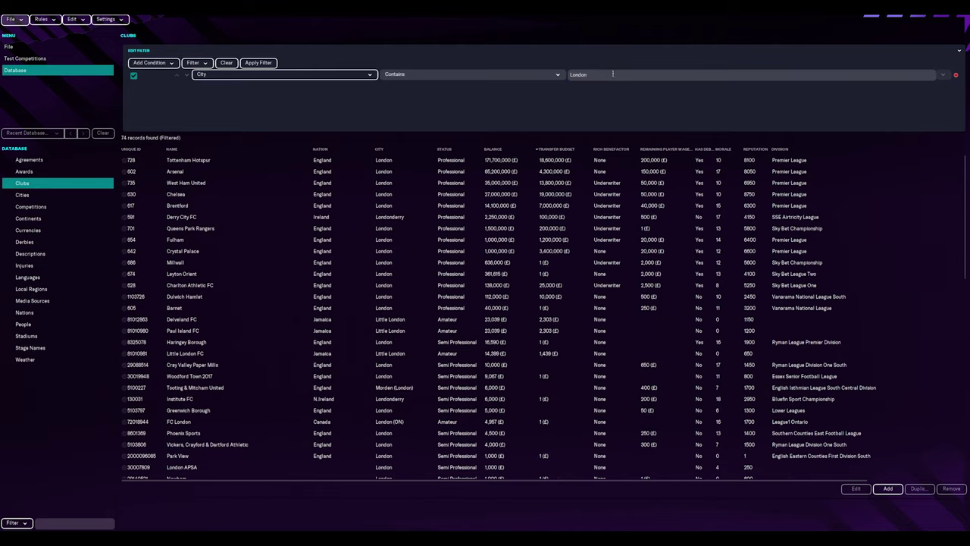
click(613, 74)
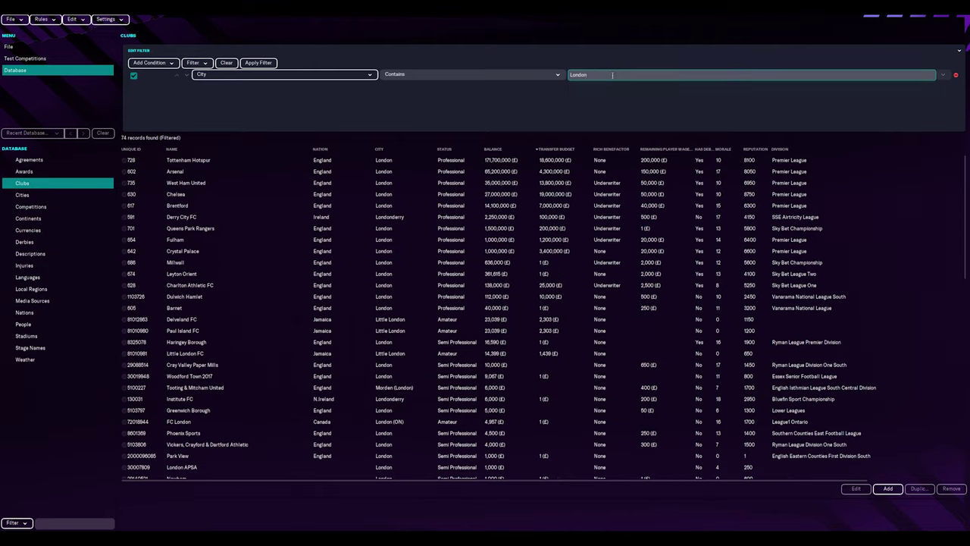
click(612, 75)
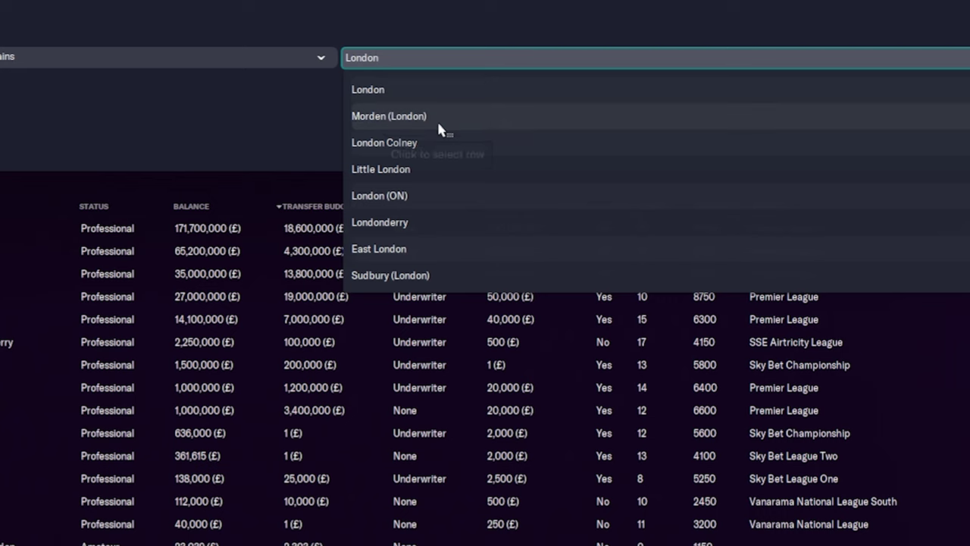
click(395, 94)
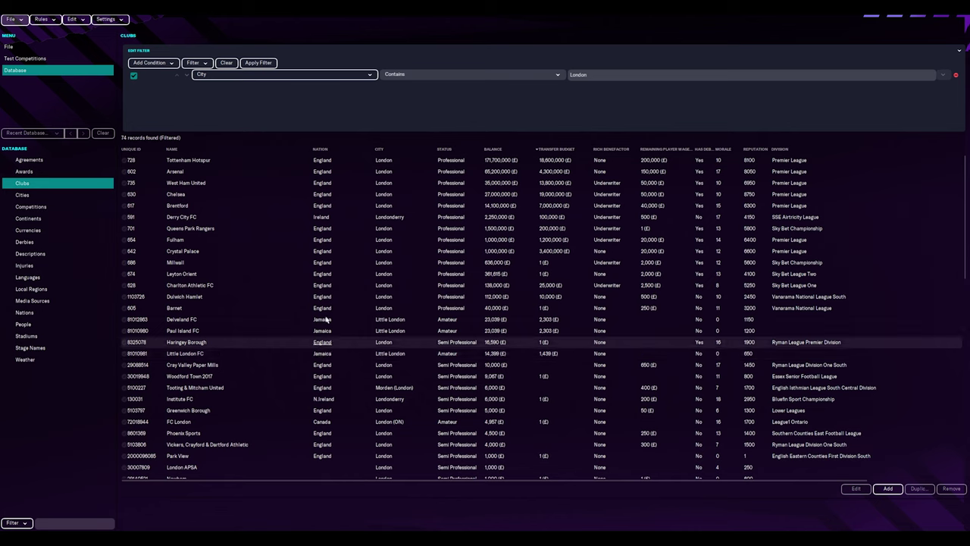
Sort the filtered clubs by reputation in descending order.
click(322, 160)
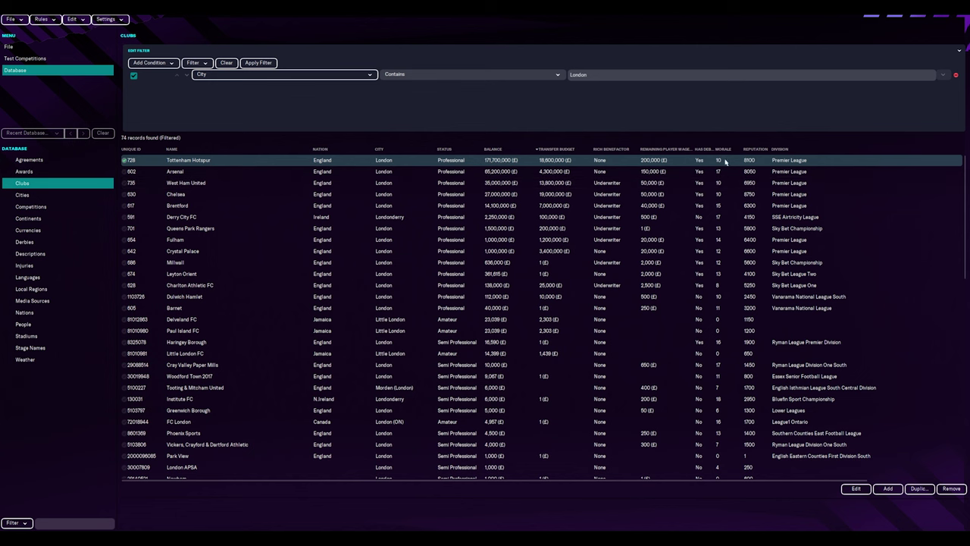
click(749, 151)
click(749, 151)
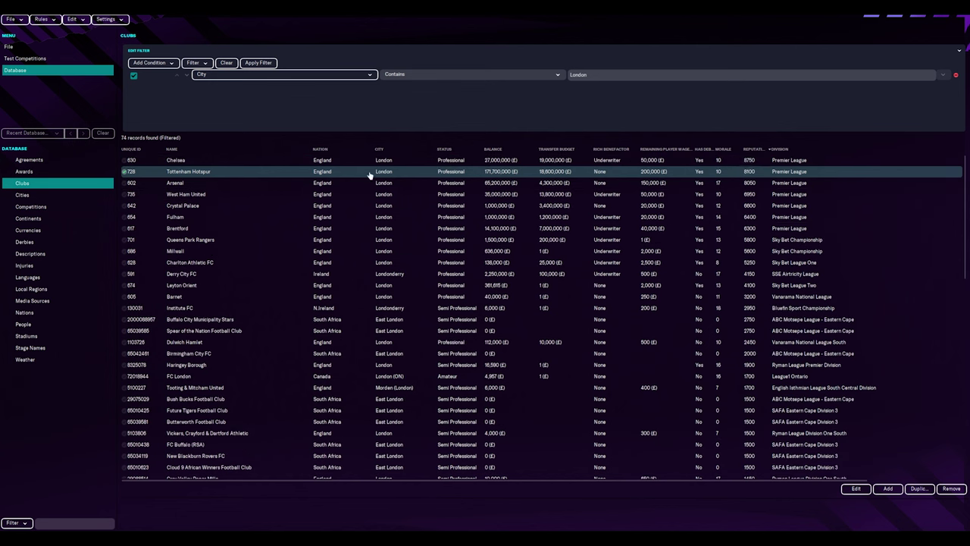
Go through the clubs by reputation from Chelsea down to Charlton Athletic FC.
key(Up)
key(Down)
key(Down)
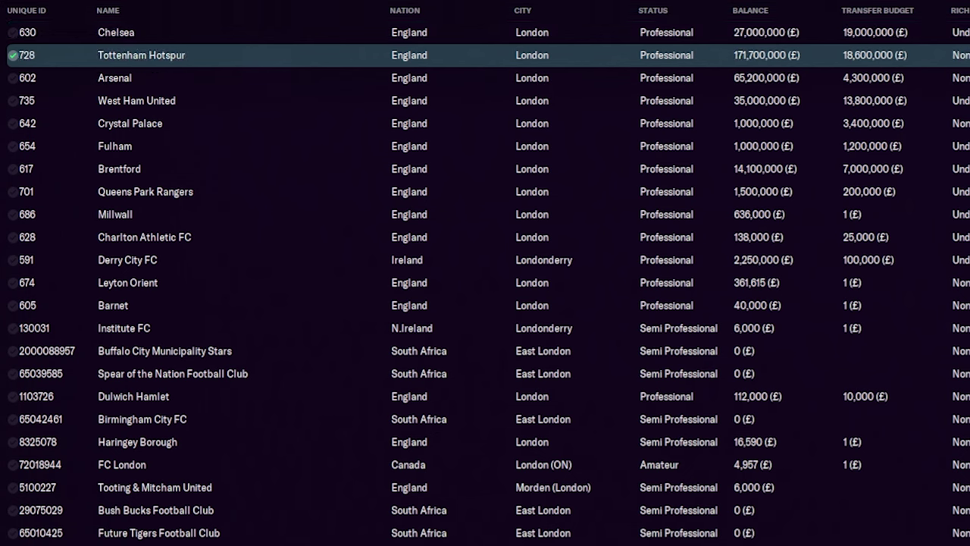
key(Down)
key(Down)
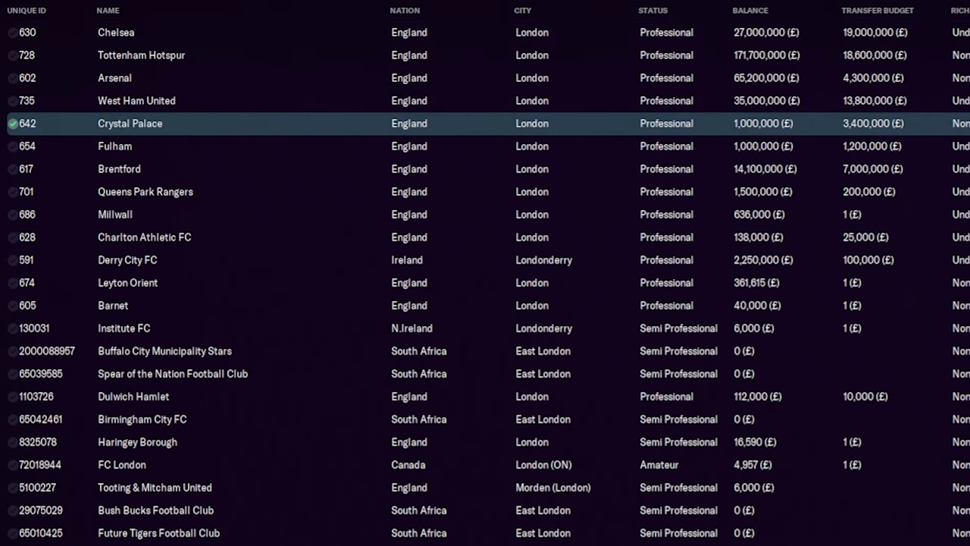
key(Down)
key(Down)
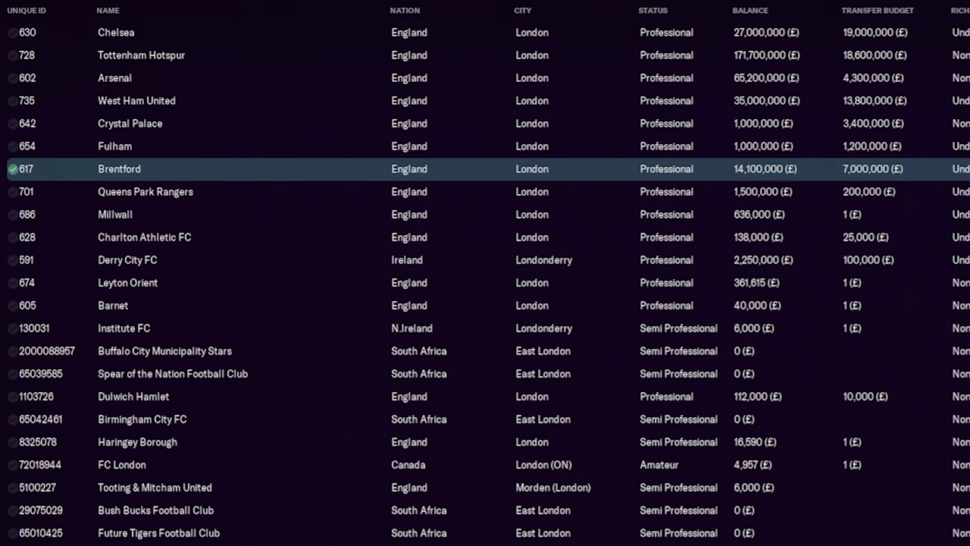
key(Down)
key(Down)
key(Down)
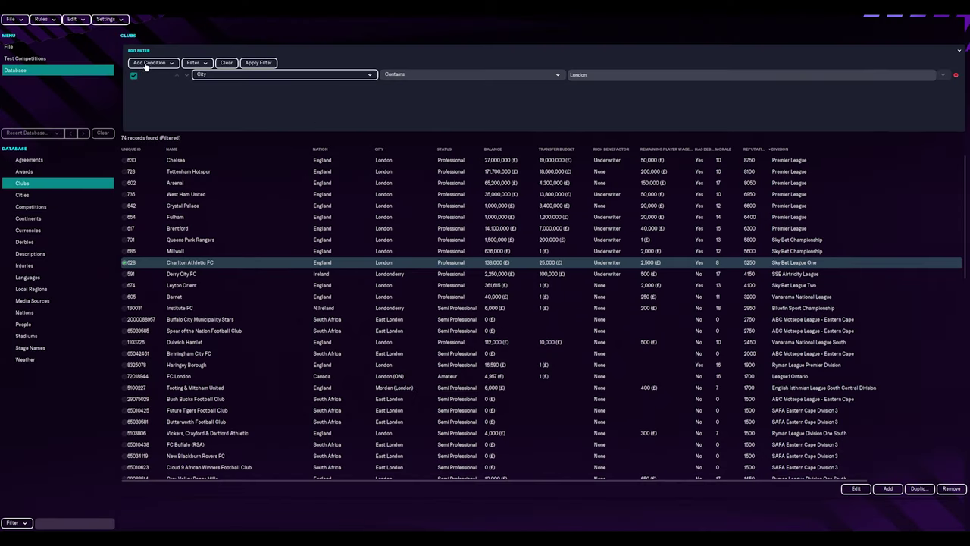
Add a second condition to the clubs filter so that the nation contains England.
click(151, 63)
click(189, 111)
click(630, 87)
text(England)
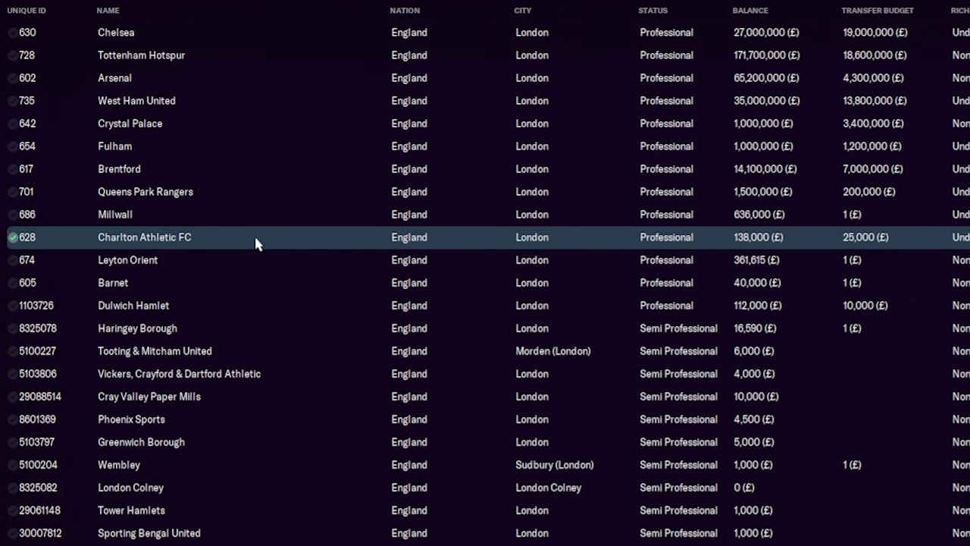
Examine the lower-reputation English clubs in the filtered list and check which city each one has.
key(Down)
key(Down)
key(Down)
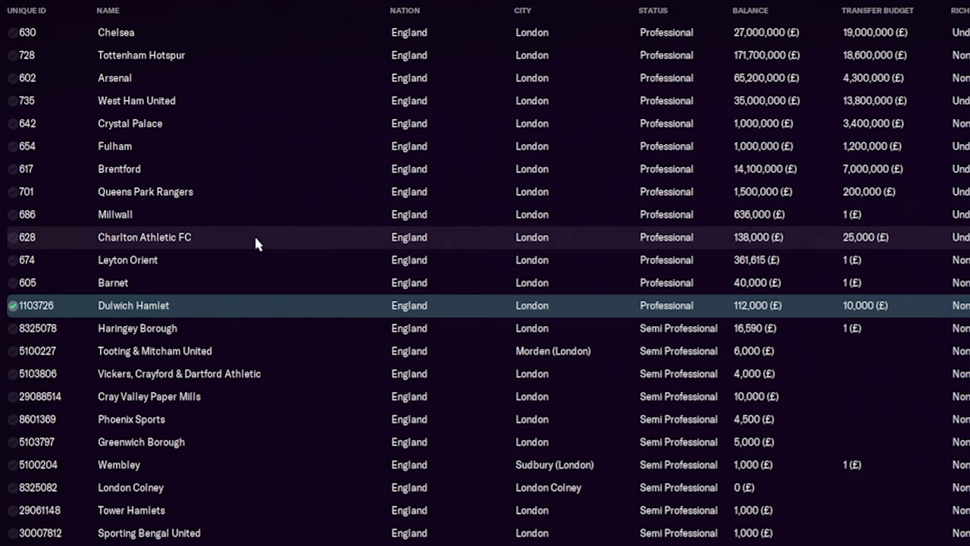
key(Down)
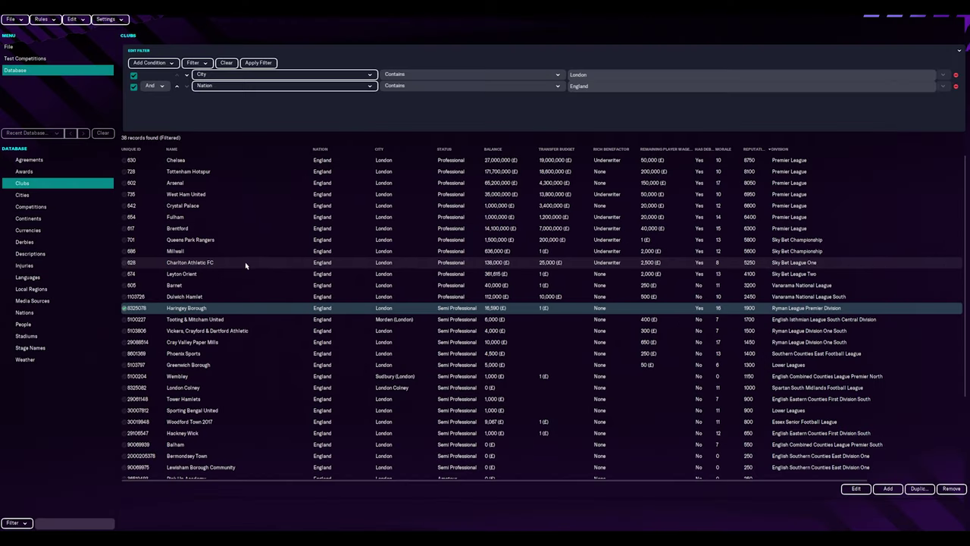
key(Down)
key(Down)
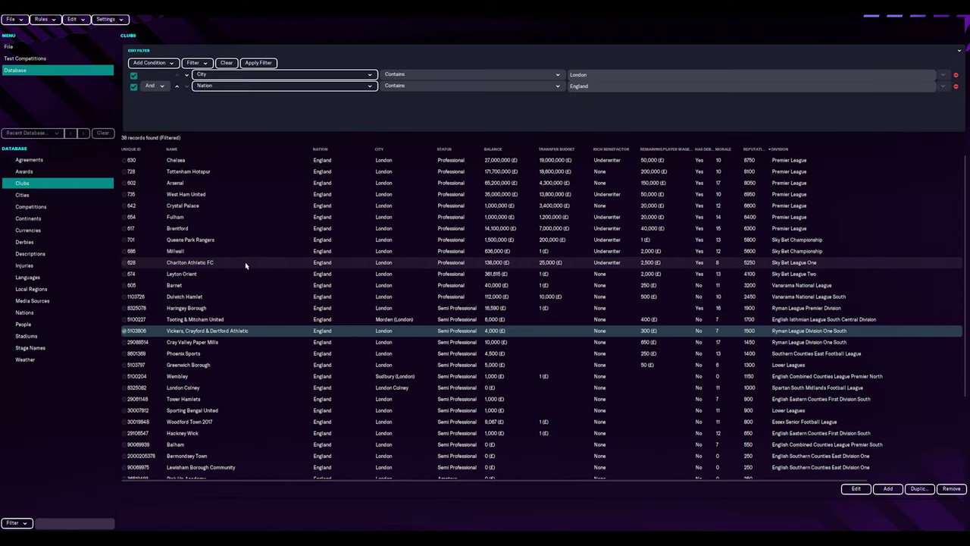
key(Down)
key(Down)
key(Down)
key(Down)
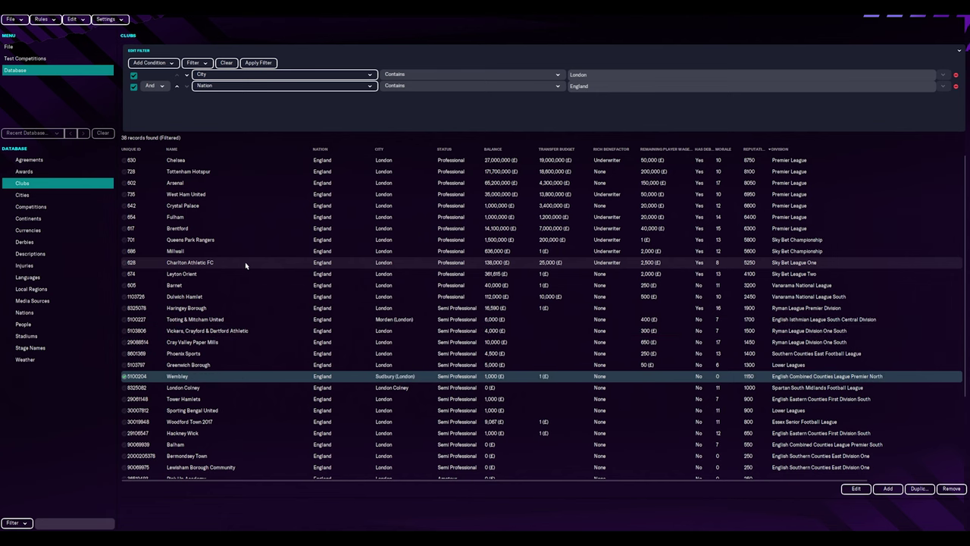
scroll(303, 319, down, 3)
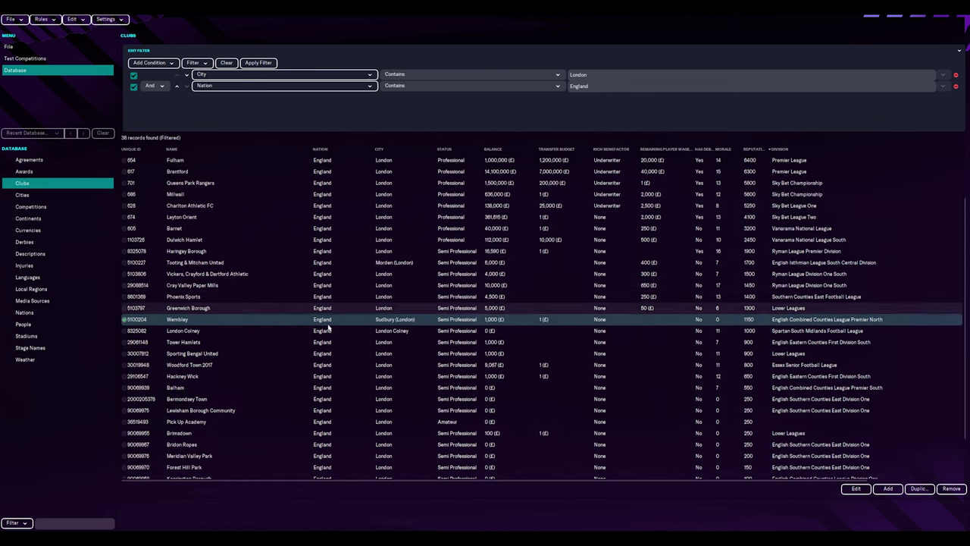
scroll(328, 327, down, 1)
scroll(328, 328, up, 3)
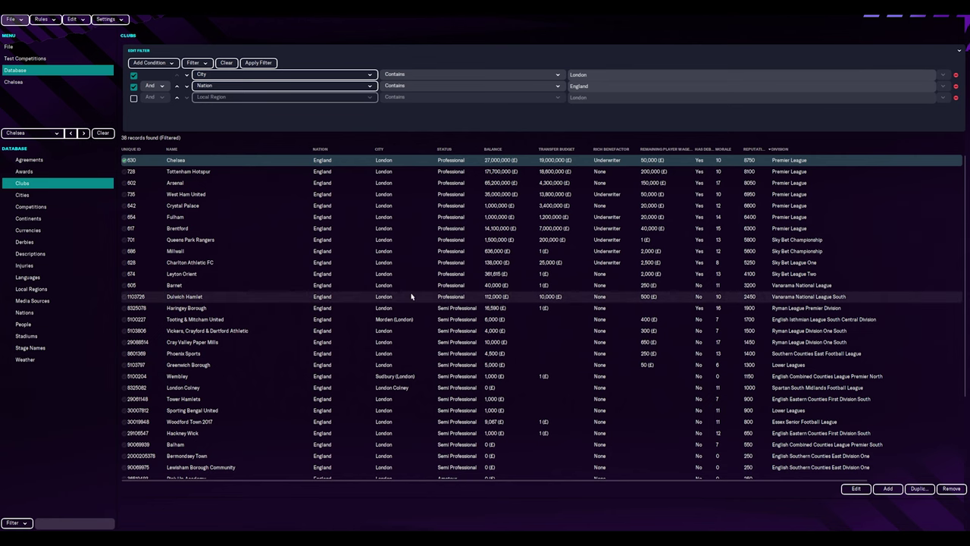
scroll(308, 397, down, 2)
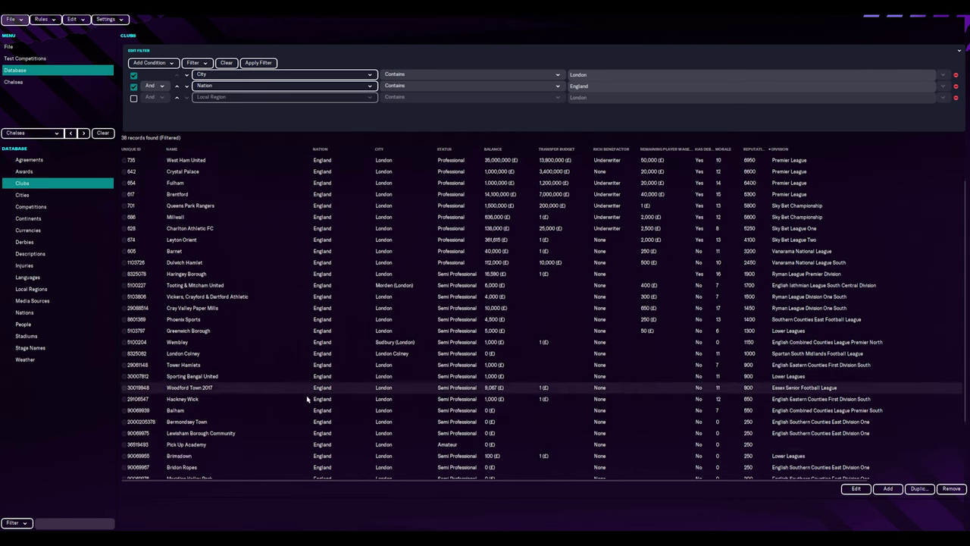
scroll(308, 397, up, 2)
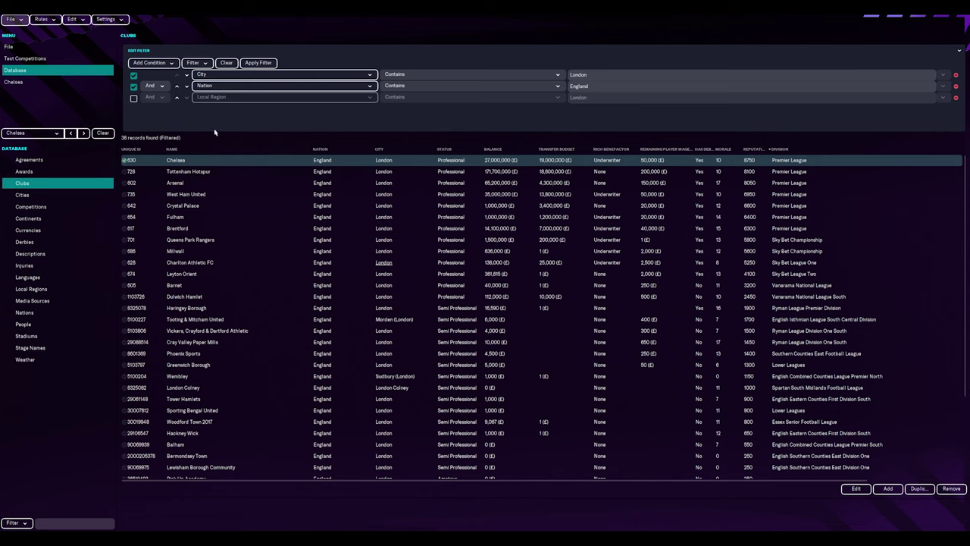
Disable the city condition, enable the local region condition for London and apply the clubs filter.
click(133, 76)
click(133, 97)
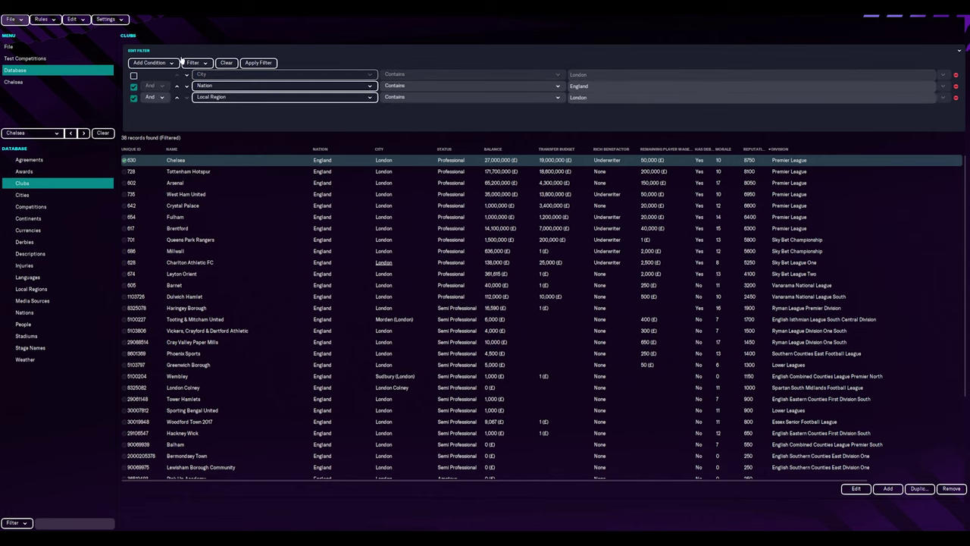
click(267, 64)
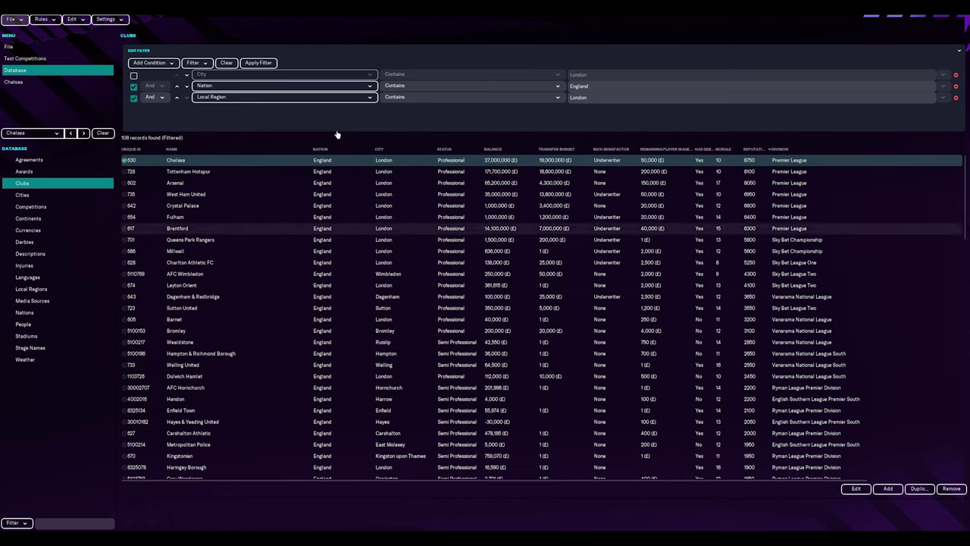
Add a condition that the club status is Professional and apply the filter.
click(152, 63)
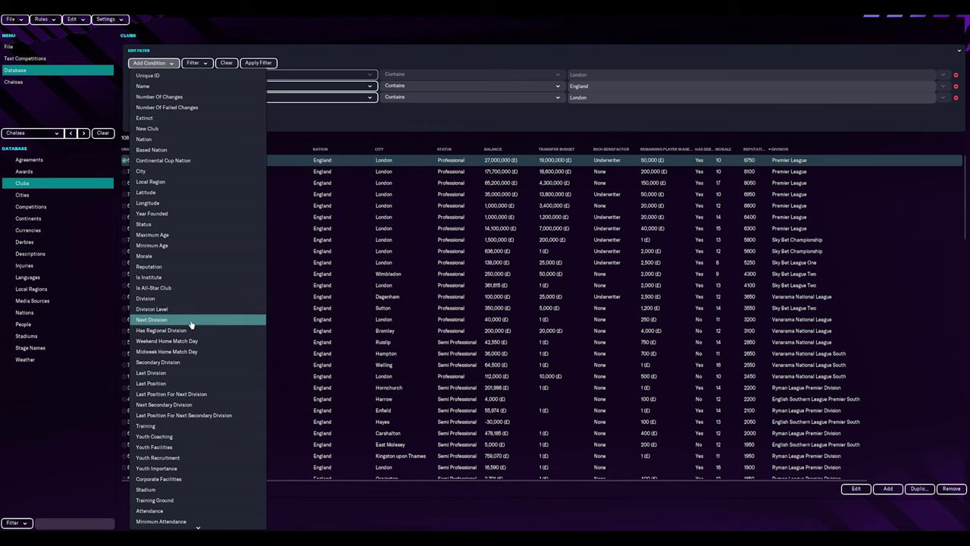
click(208, 223)
click(259, 63)
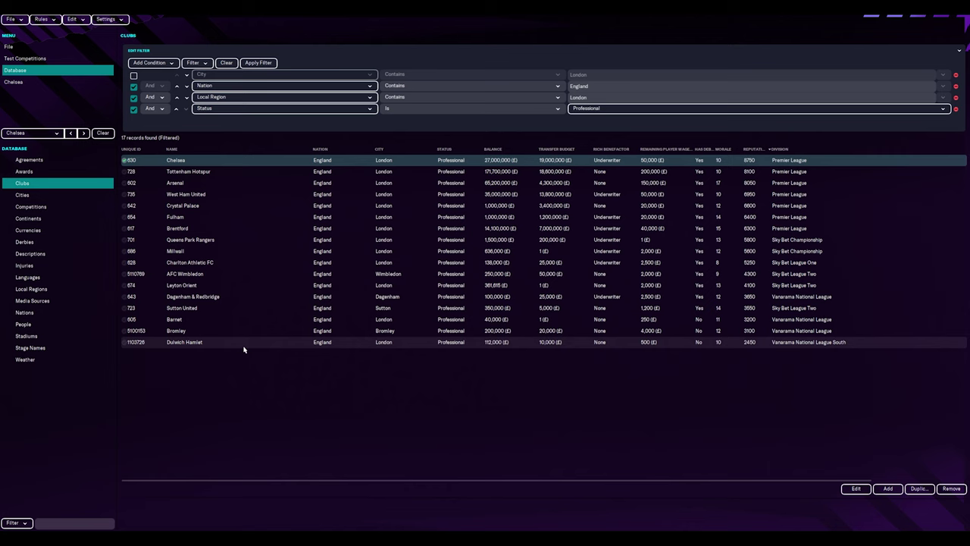
Select all the filtered clubs, and reselect only the range from Chelsea to Millwall.
key(ctrl+a)
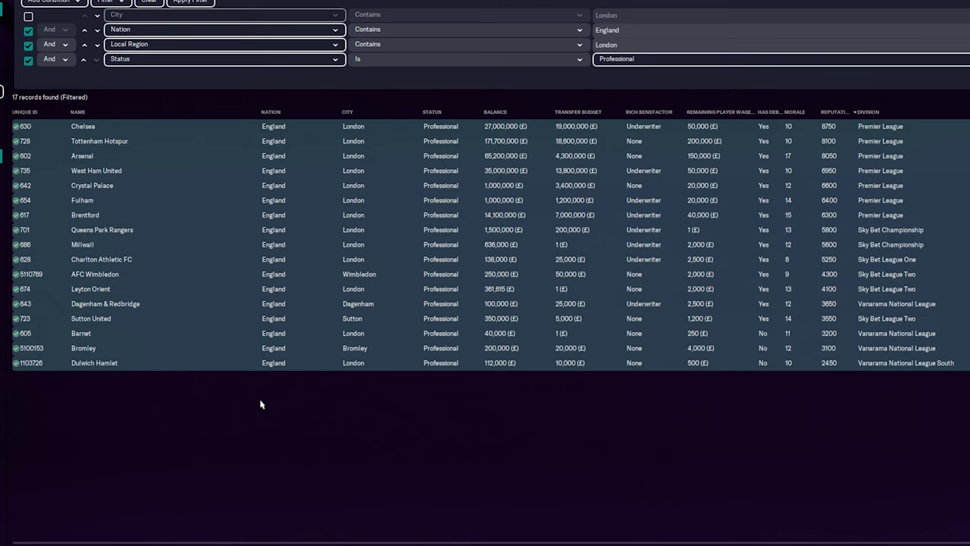
click(144, 130)
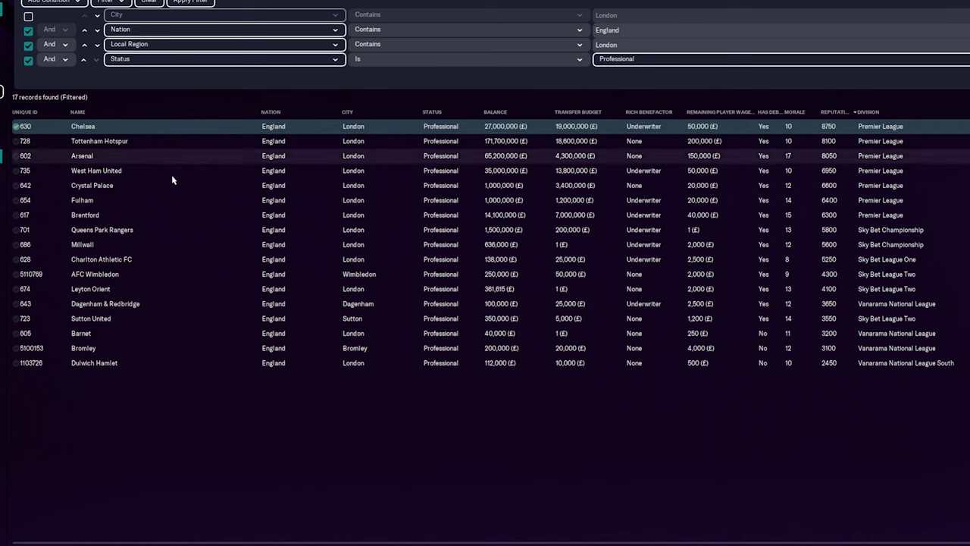
shift+click(180, 243)
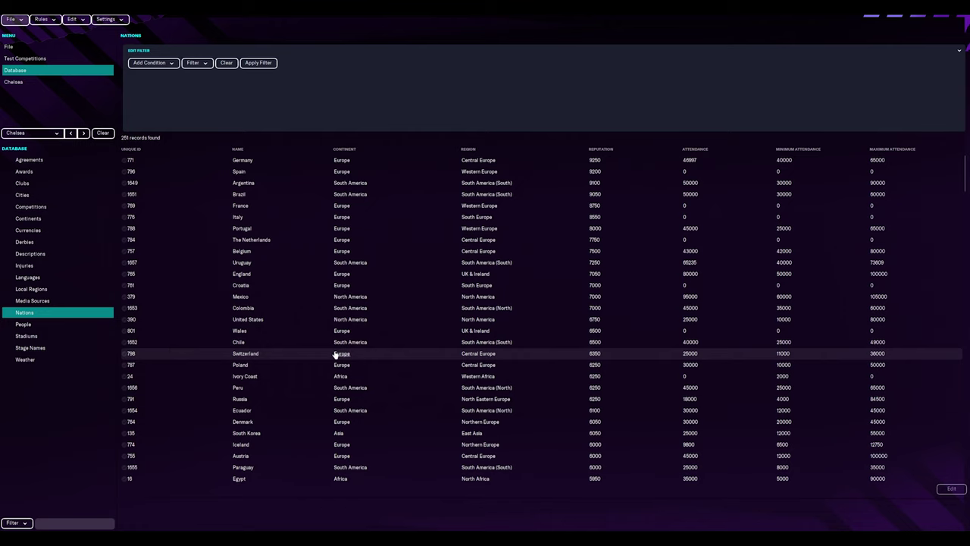
Filter the nations by a name containing england and open the England record.
click(150, 66)
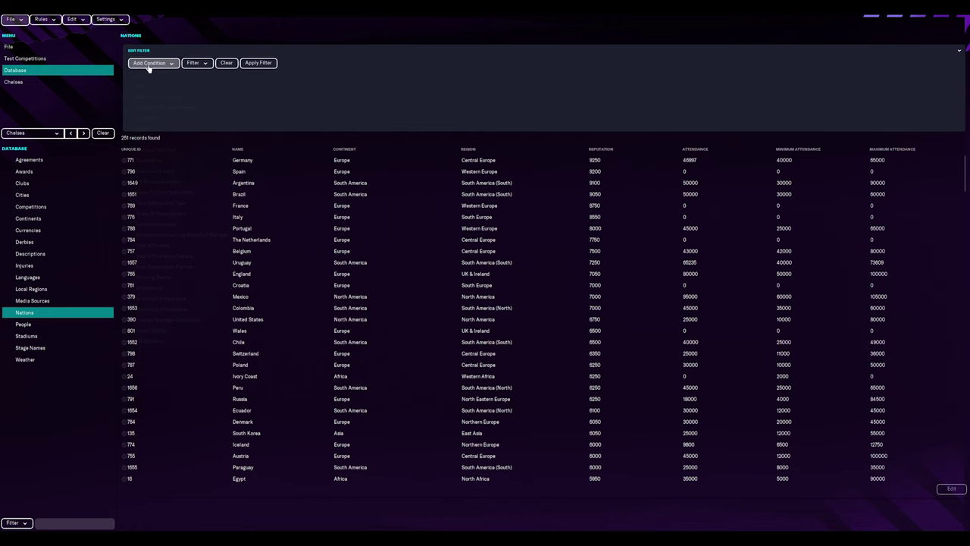
click(155, 87)
click(591, 74)
text(england)
key(Return)
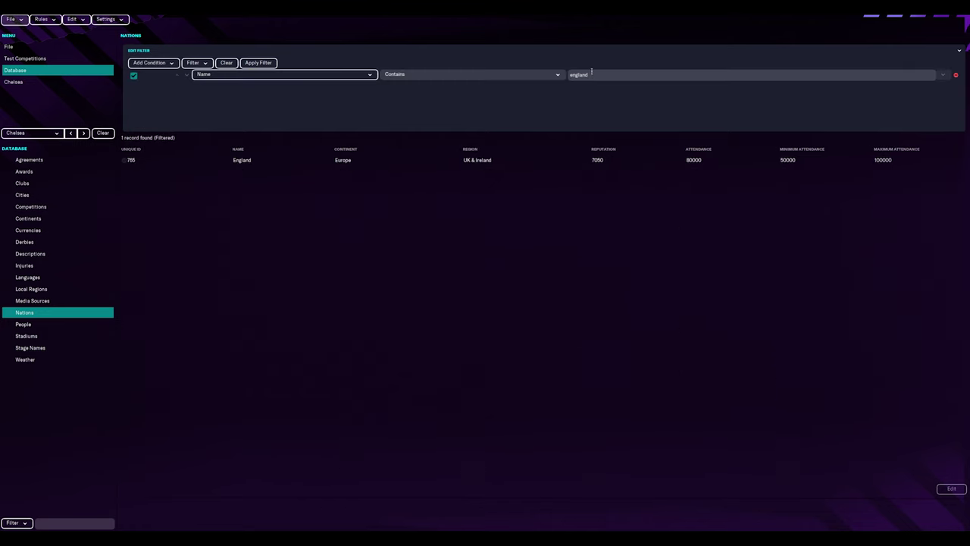
double_click(273, 161)
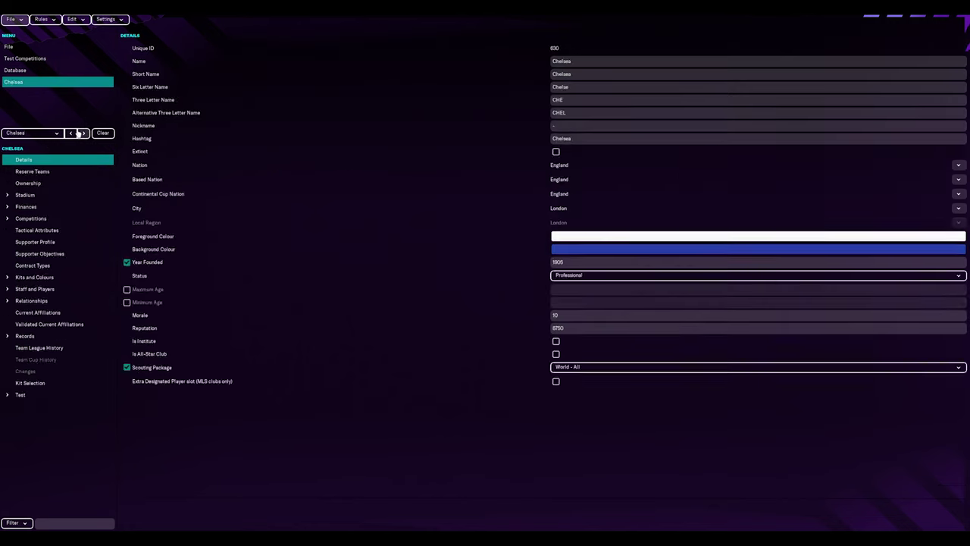
Move back and forth between the recently opened records, and remove the name condition from the nations filter.
click(32, 72)
click(70, 132)
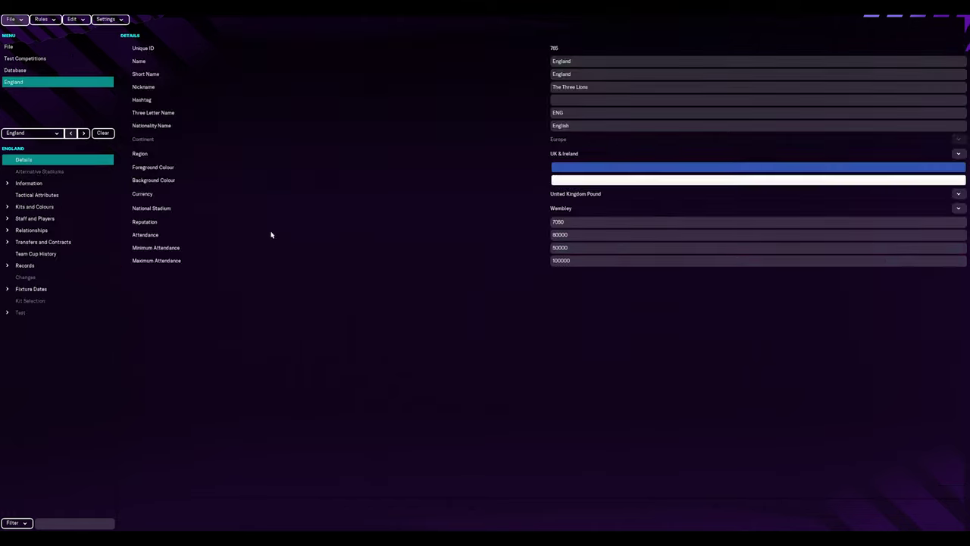
click(84, 133)
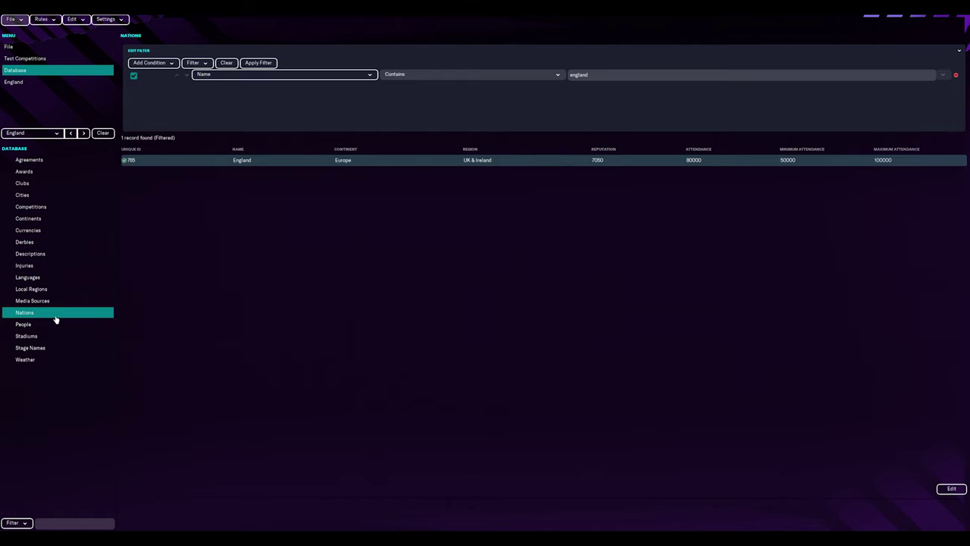
click(956, 75)
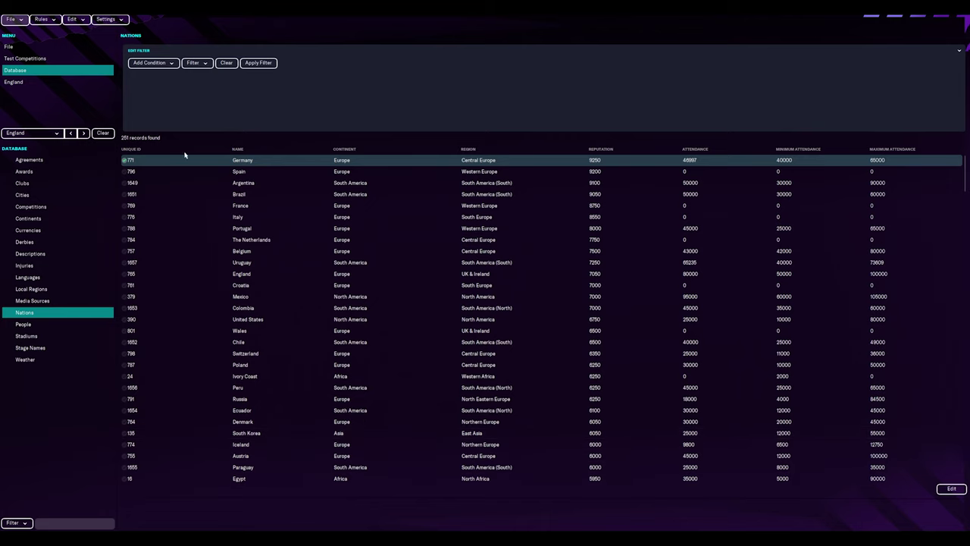
Check the available rules commands and the filtered clubs list, and return to the nations list.
click(47, 20)
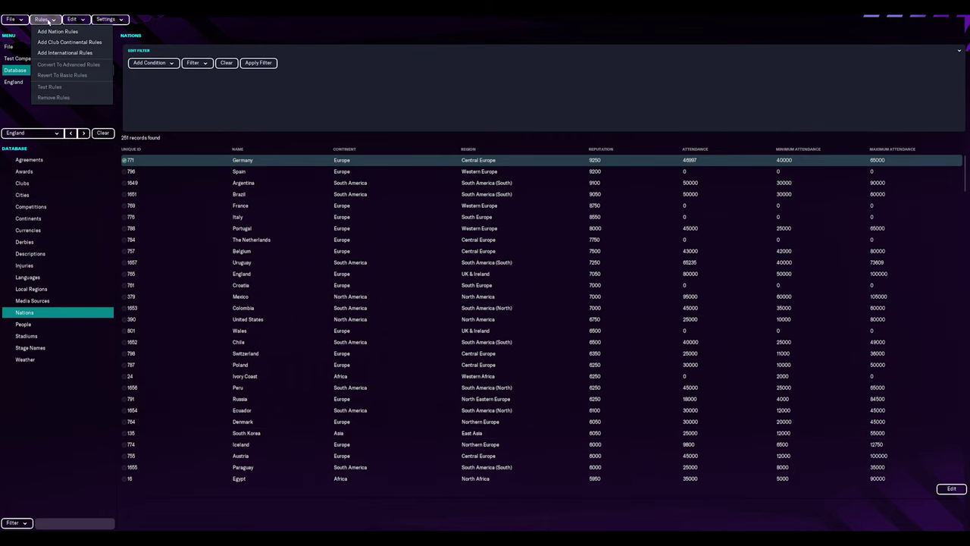
click(47, 20)
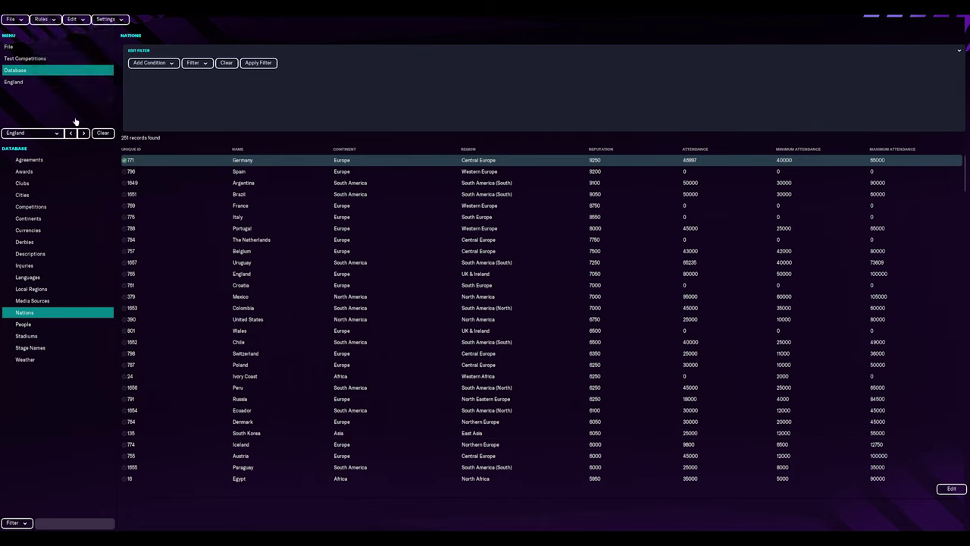
click(30, 184)
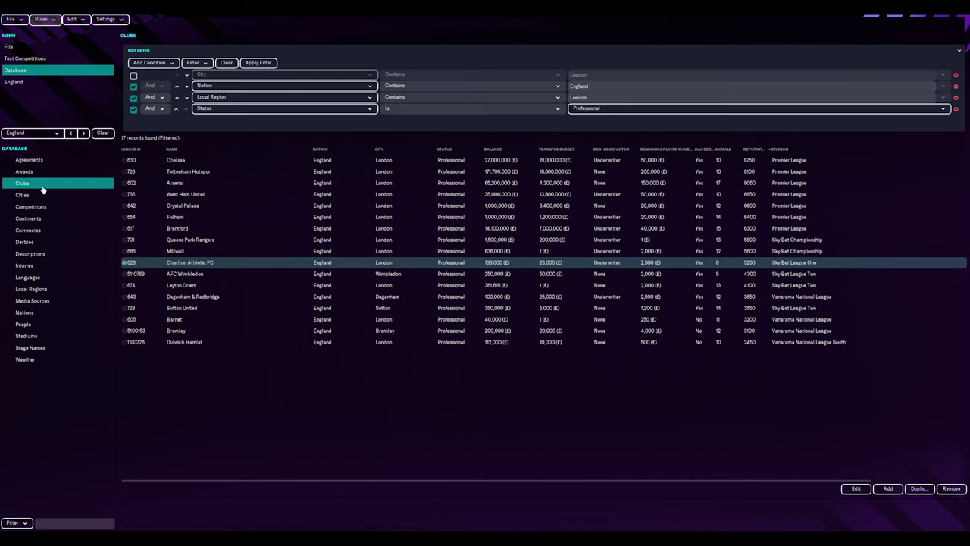
click(73, 313)
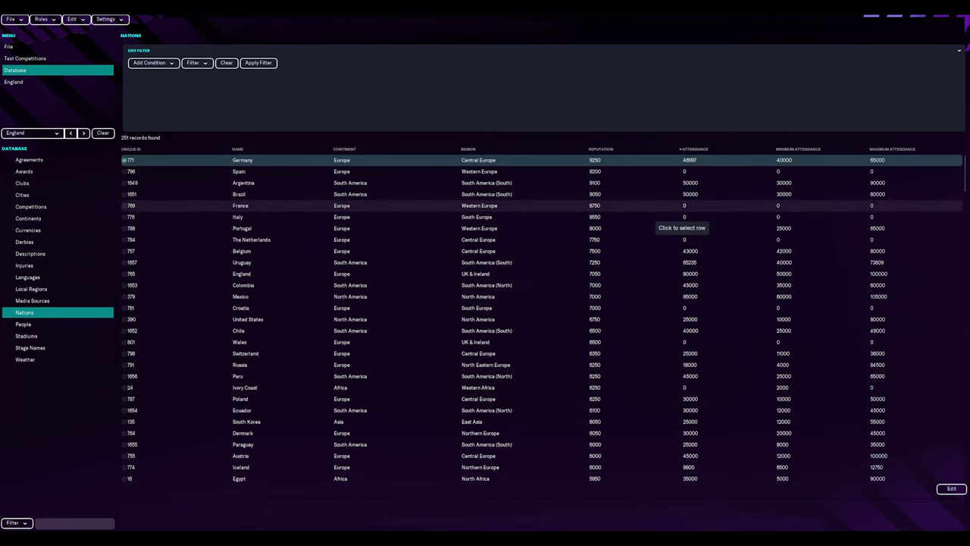
Sort the nations by ascending reputation and select the range from East Germany to Monaco.
click(602, 149)
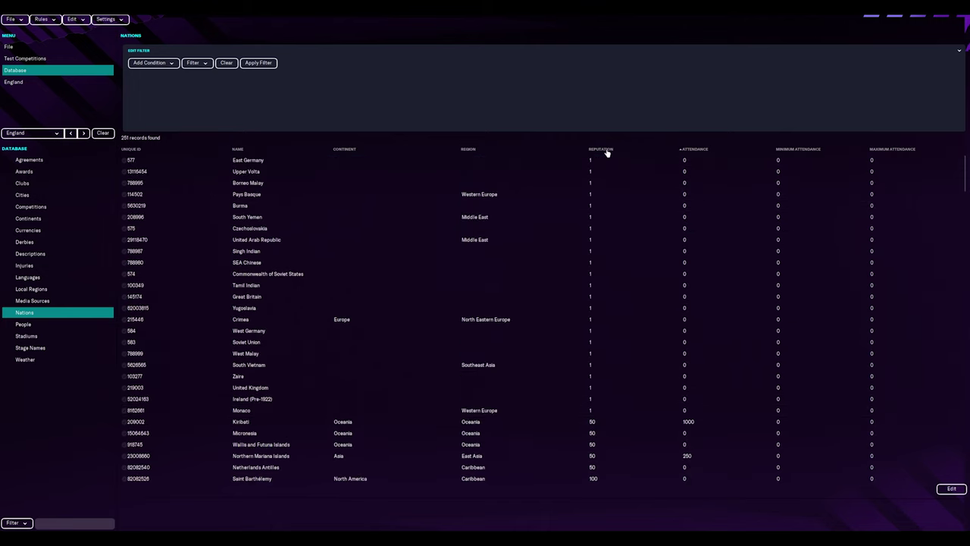
click(281, 162)
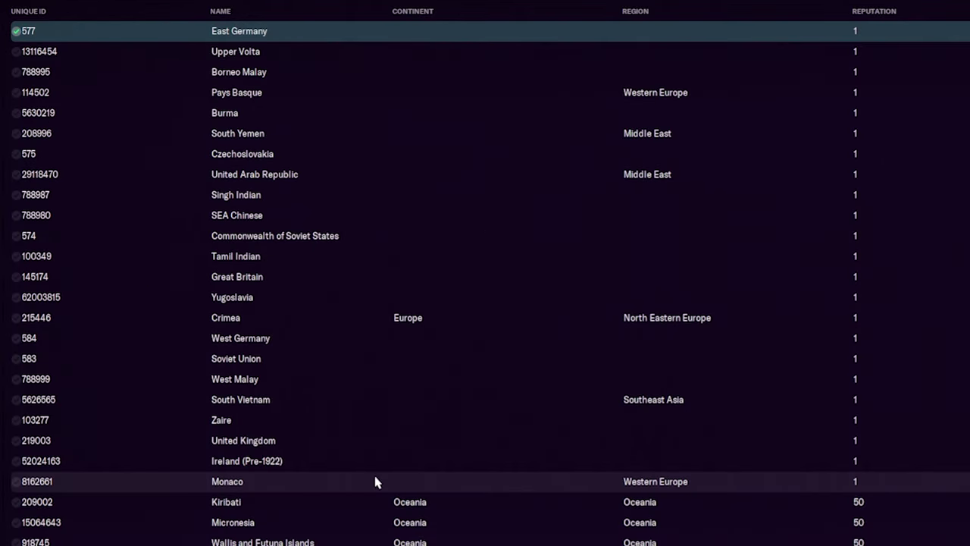
shift+click(376, 481)
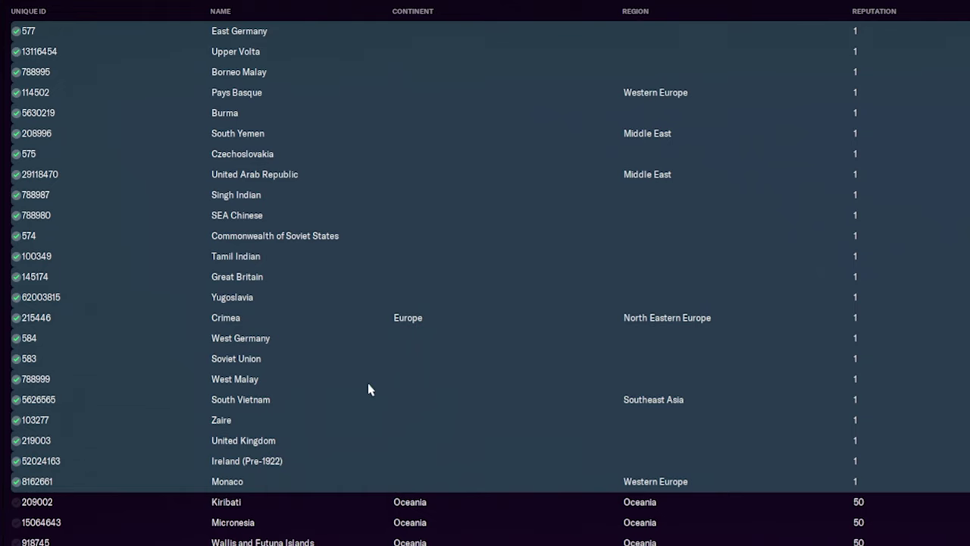
Look through the lowest-reputation nations below the selection, and reselect the range ending at Monaco.
scroll(383, 469, down, 5)
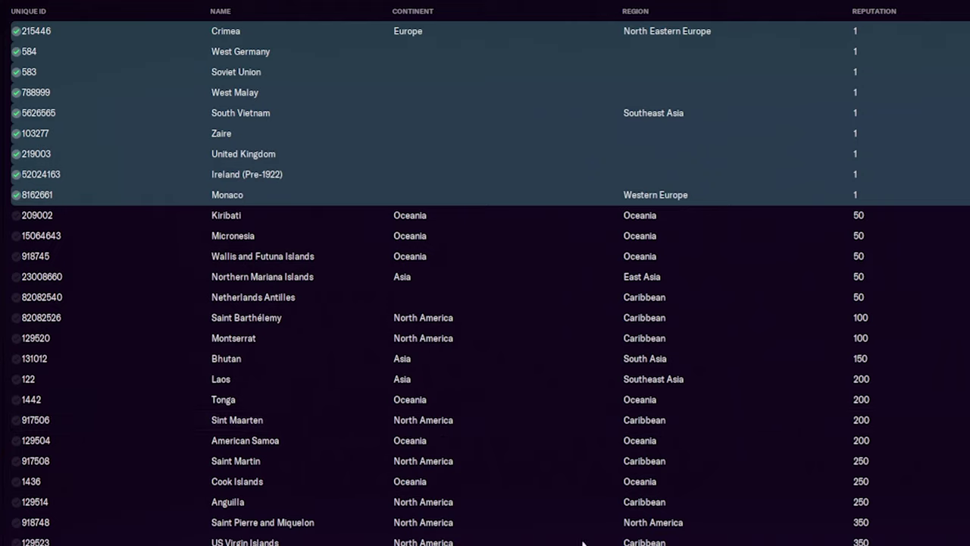
scroll(541, 480, down, 1)
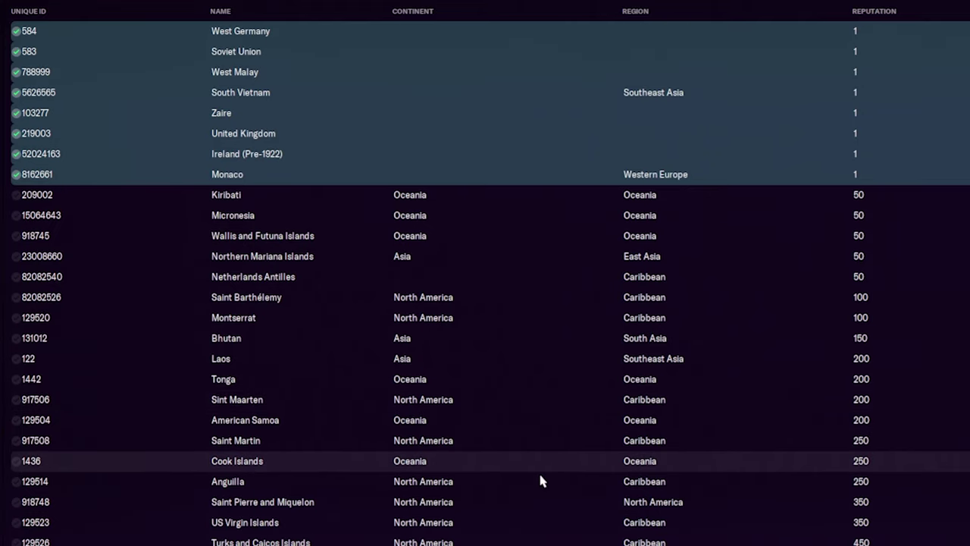
scroll(540, 480, down, 5)
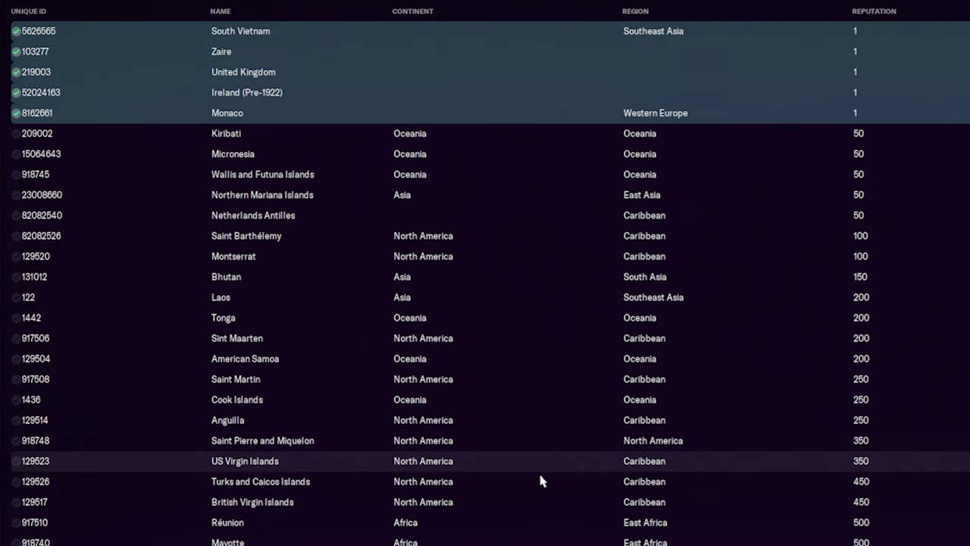
scroll(540, 480, down, 10)
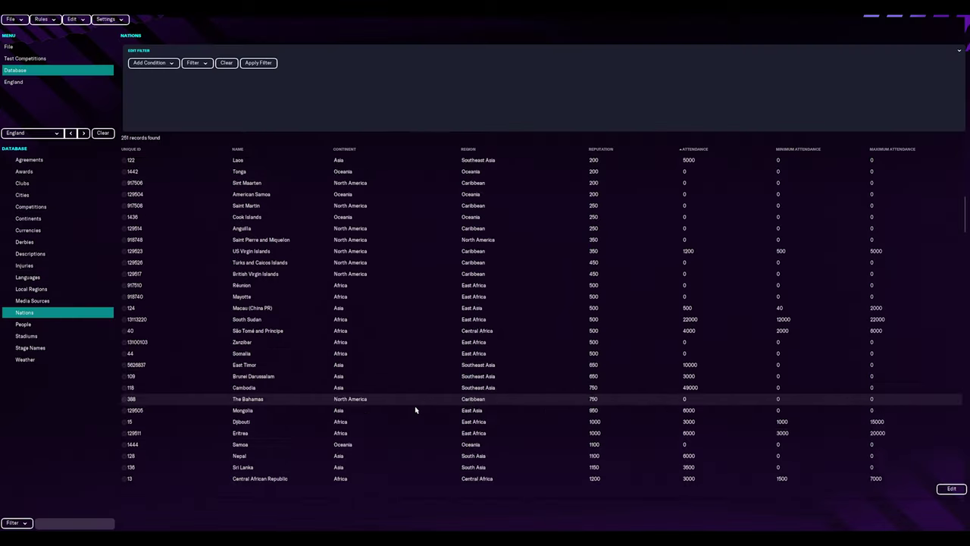
scroll(415, 409, down, 3)
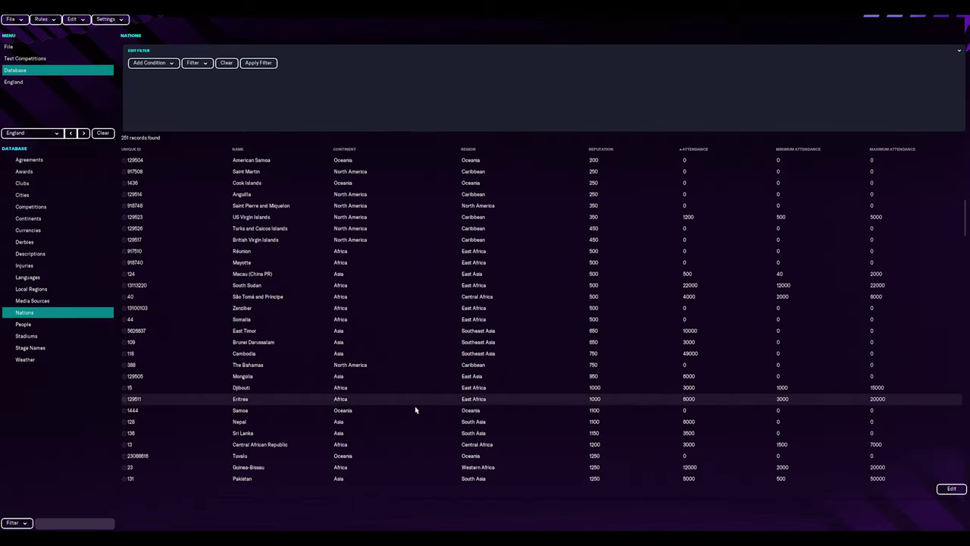
scroll(415, 409, up, 15)
shift+click(415, 409)
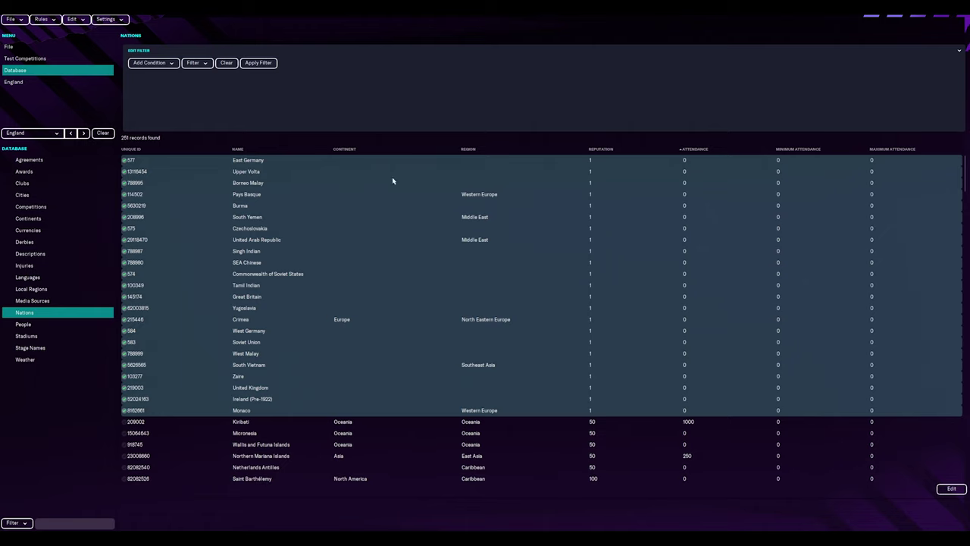
Examine which other nations the Add Nation Rules wizard offers, and cancel the wizard.
click(50, 20)
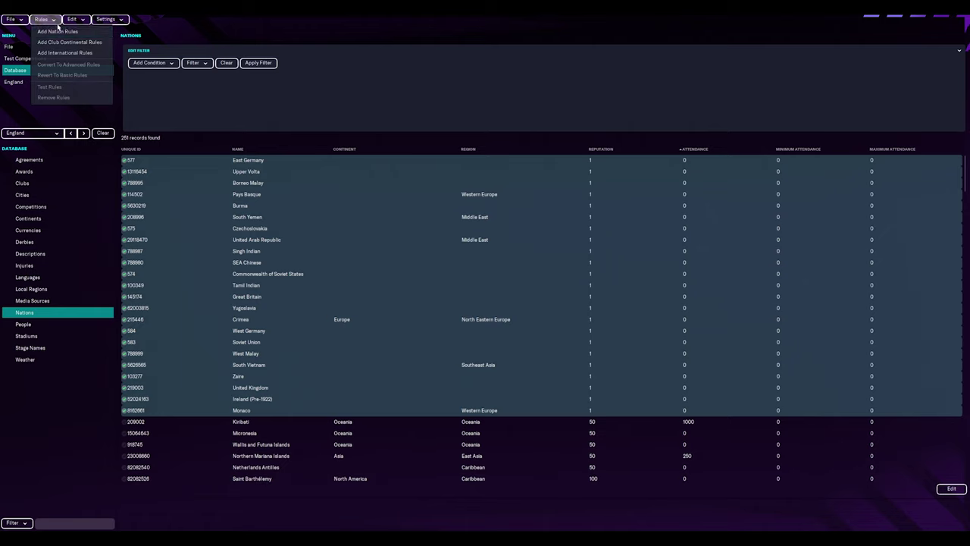
click(61, 31)
click(546, 290)
click(581, 256)
mouse_move(632, 278)
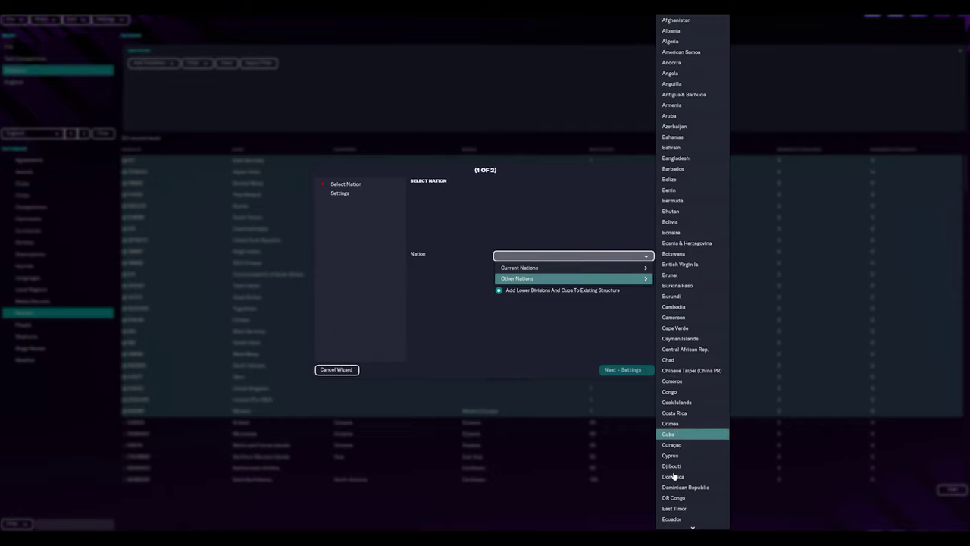
scroll(677, 470, down, 20)
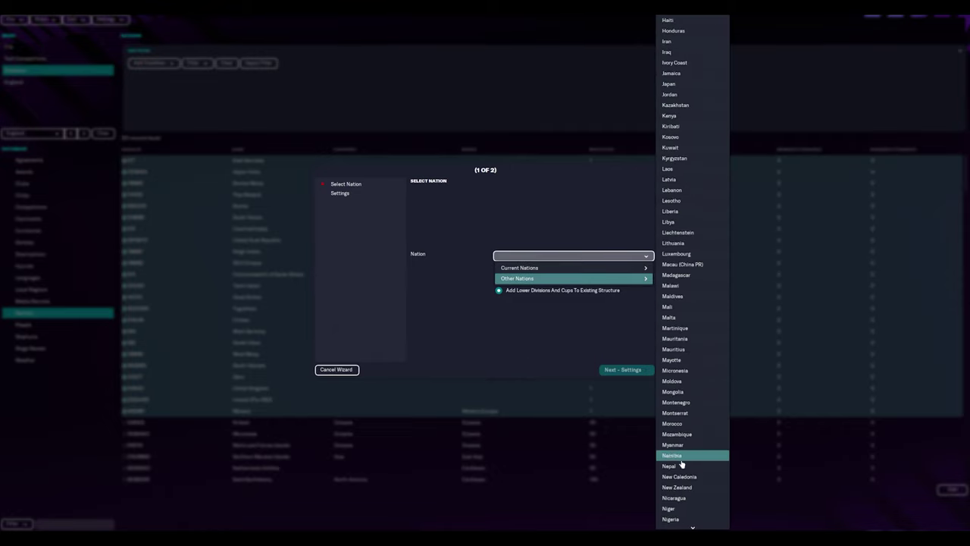
scroll(681, 464, down, 12)
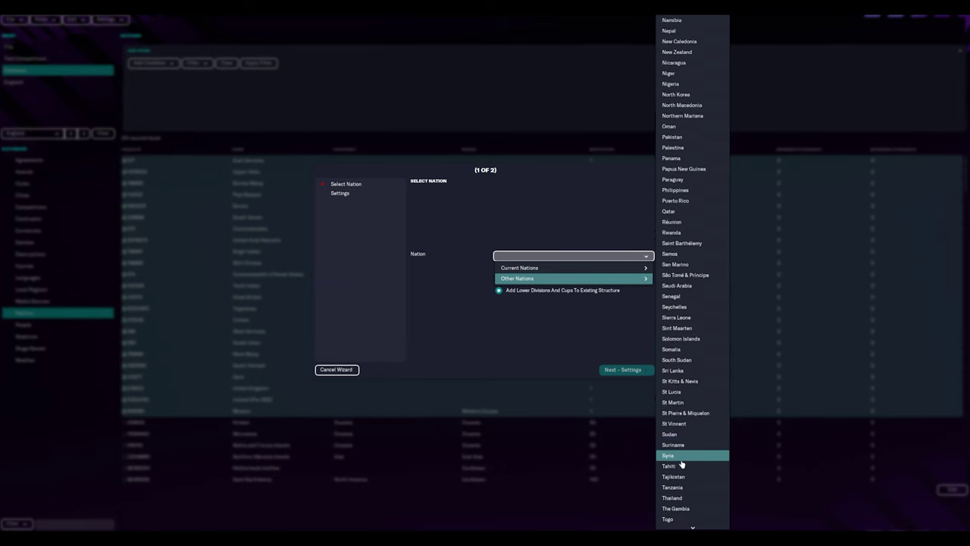
key(Escape)
key(Escape)
key(Escape)
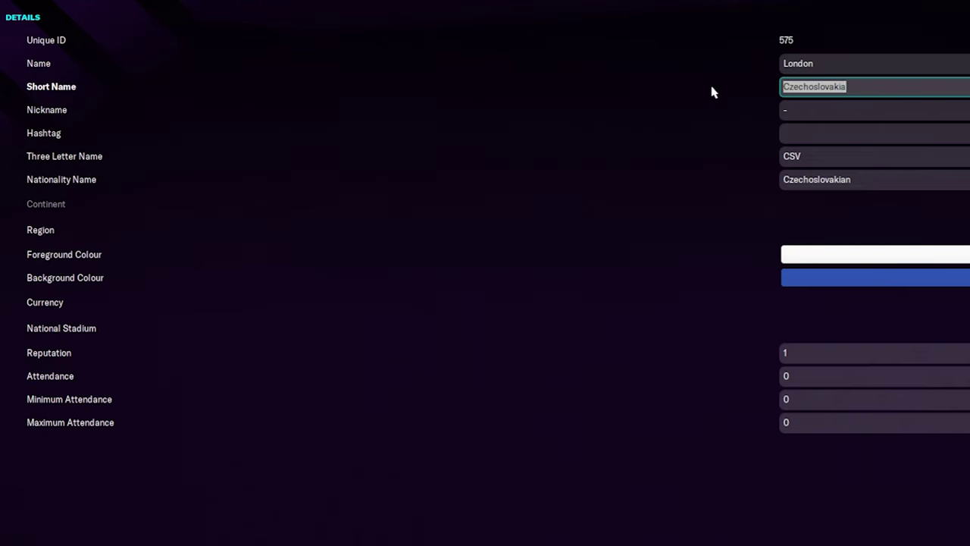
Set the short name of the Czechoslovakia nation record to London.
text(London)
key(Tab)
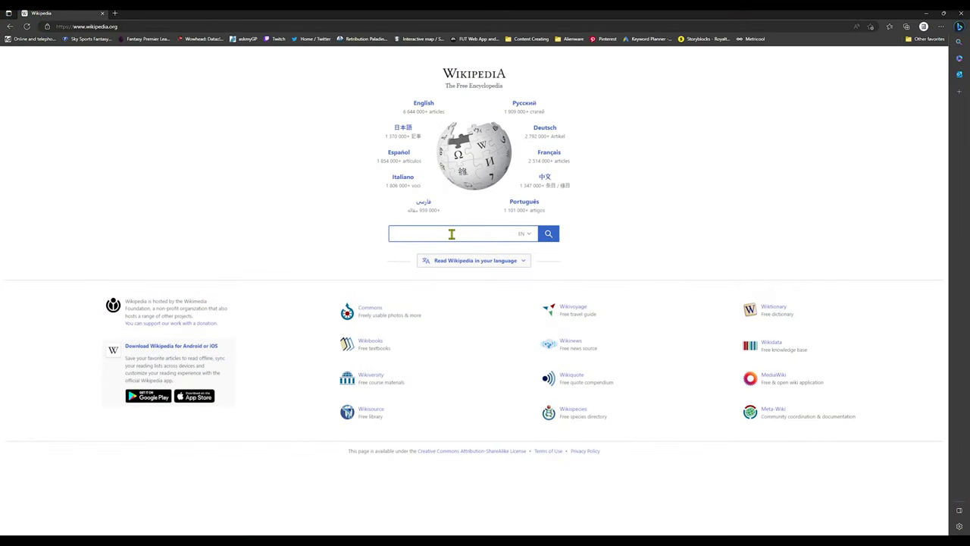
Switch to Wikipedia in the browser, look up London and skim the article for background information.
text(London)
key(Return)
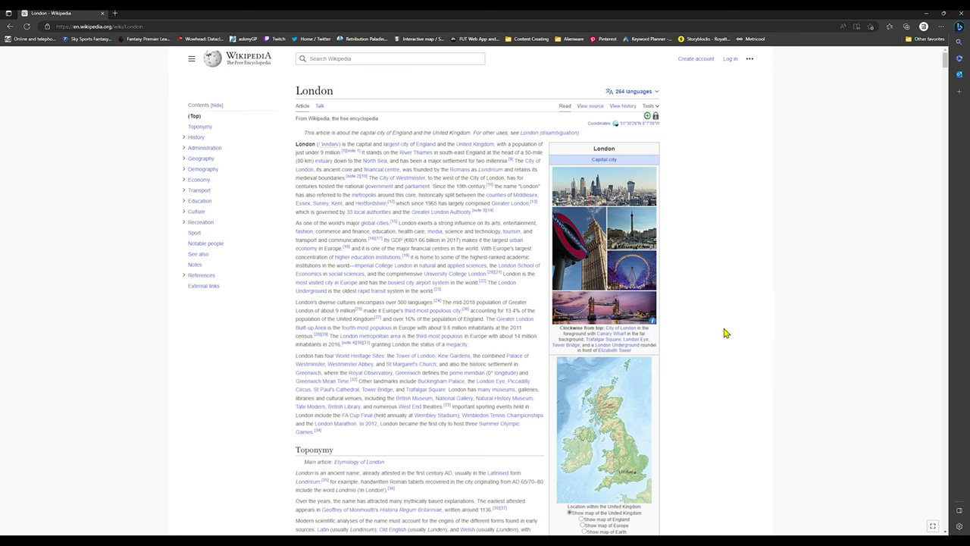
scroll(726, 332, down, 4)
scroll(730, 331, up, 4)
scroll(729, 331, down, 10)
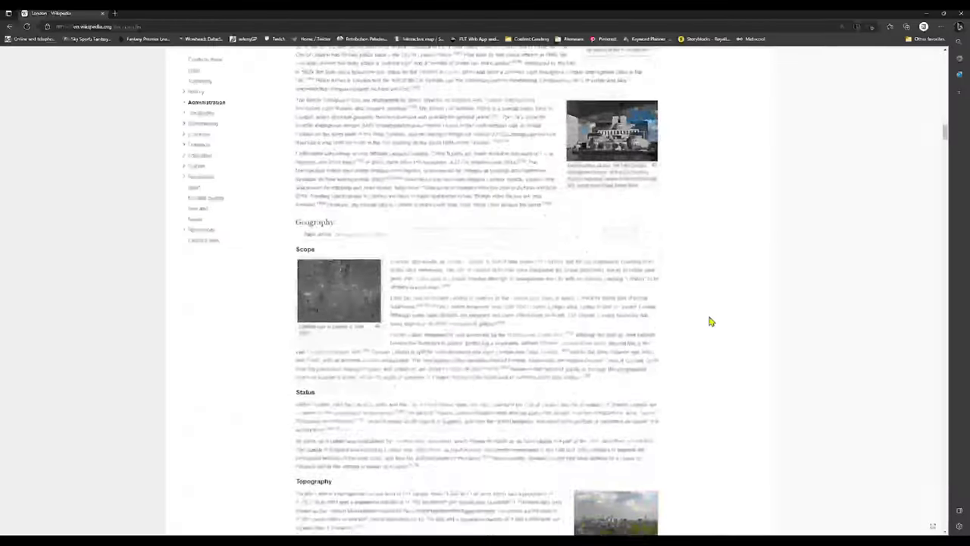
scroll(709, 322, down, 3)
scroll(709, 321, up, 15)
scroll(709, 321, up, 5)
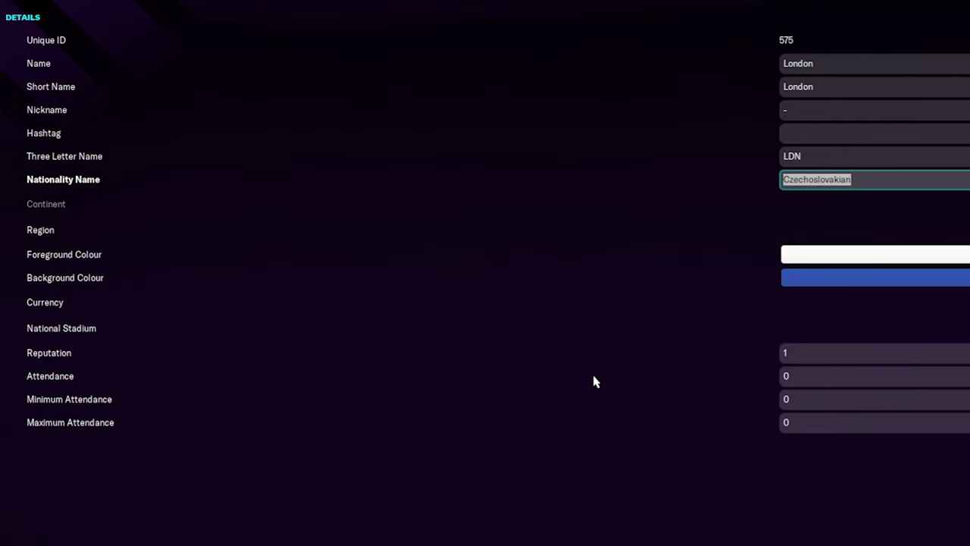
Set the nation's nationality name to Londoner and its region to UK & Ireland.
drag(882, 179, 636, 182)
text(Londoner)
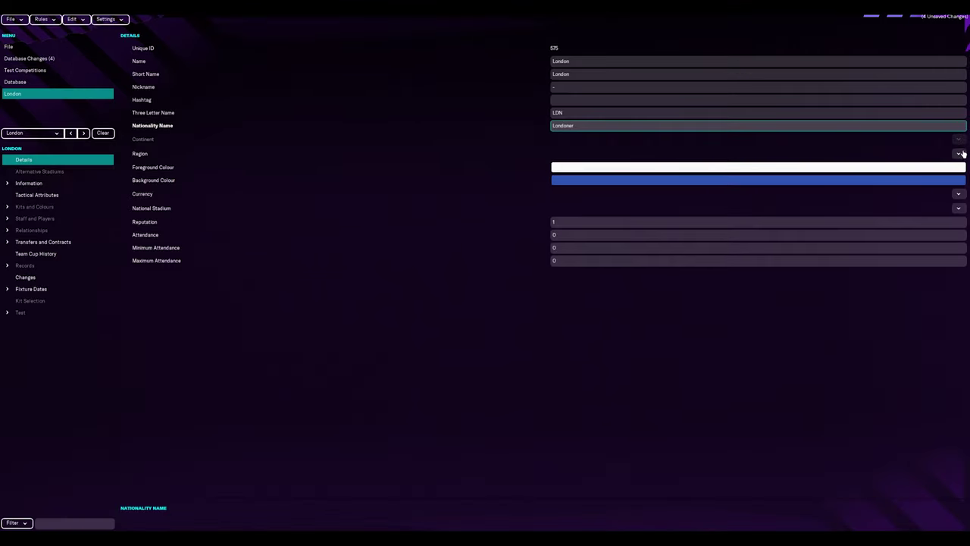
click(961, 154)
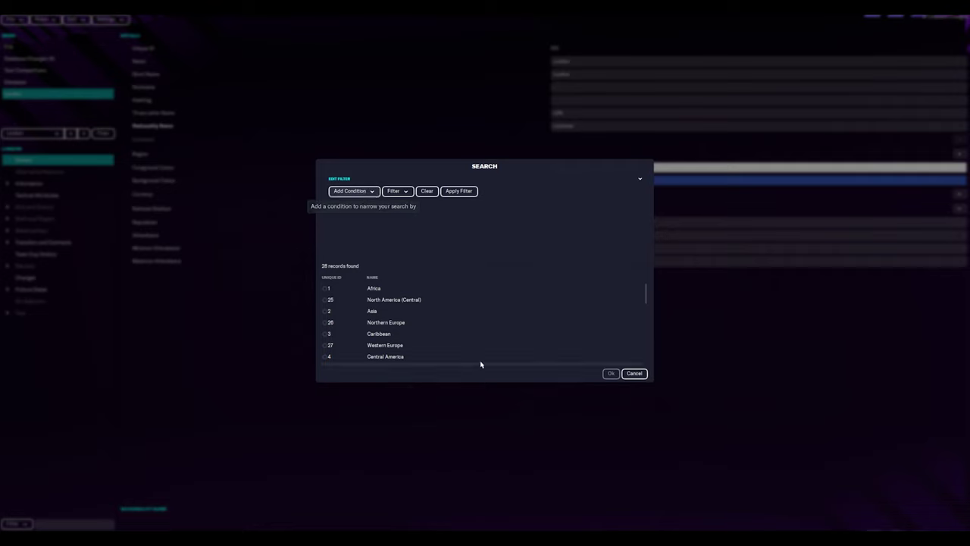
scroll(422, 336, down, 2)
click(424, 322)
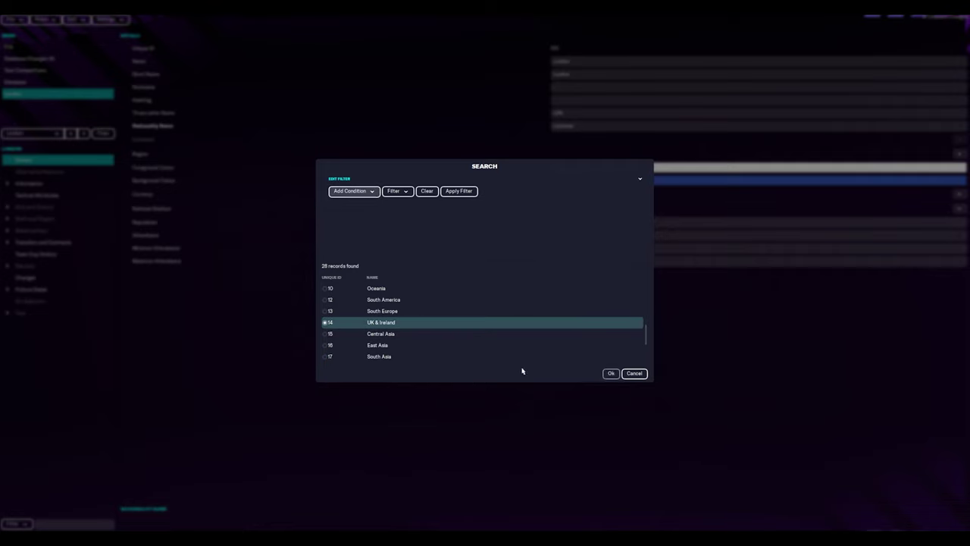
click(611, 373)
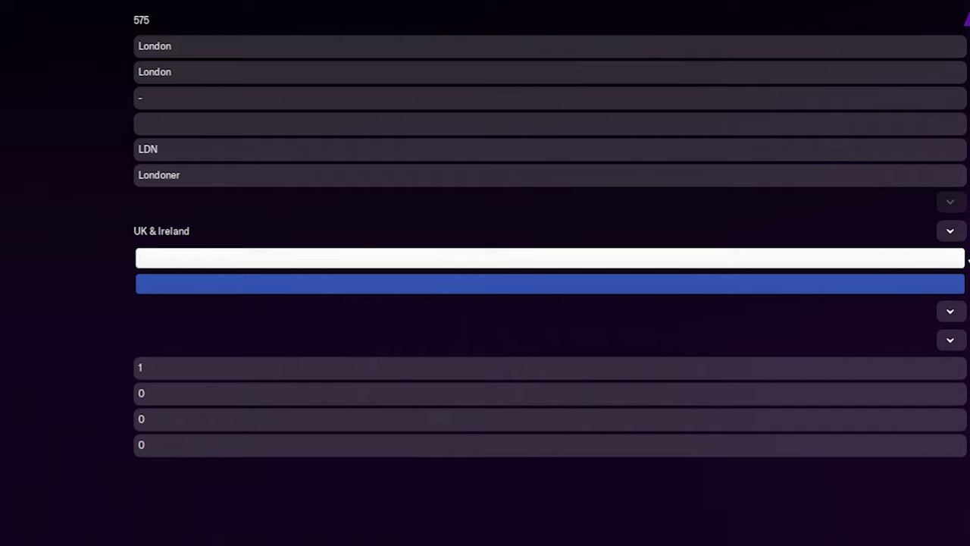
click(949, 231)
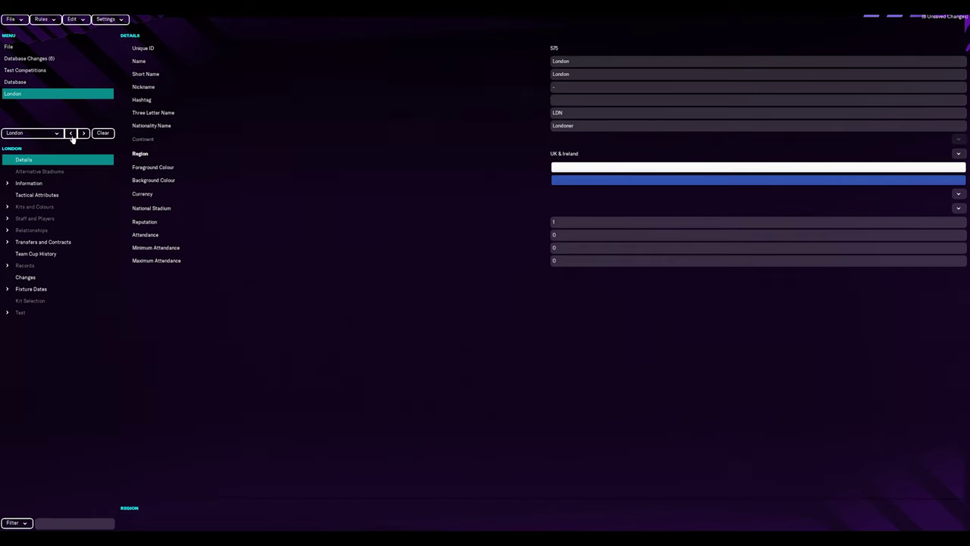
Go back through the recent records to compare England's nation details, and return to the London nation.
click(71, 135)
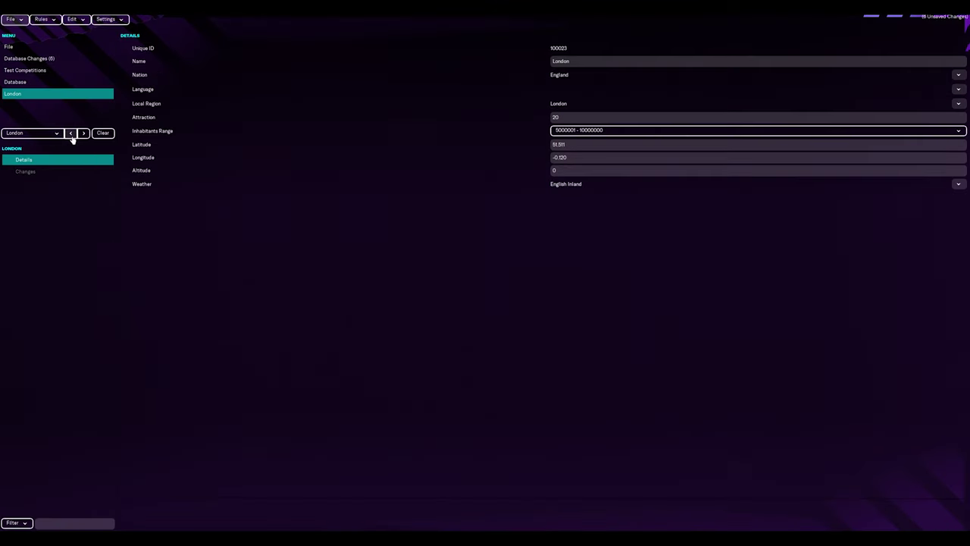
click(71, 133)
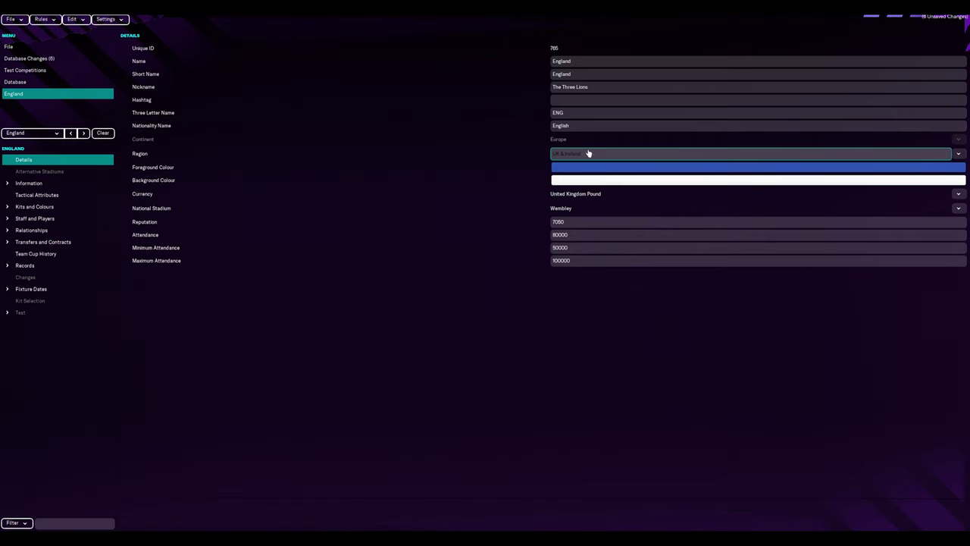
click(83, 133)
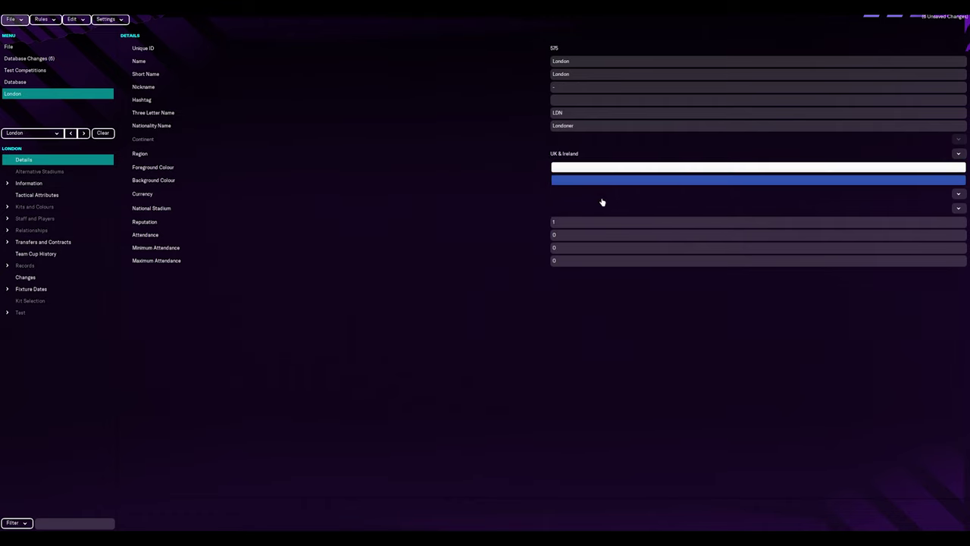
Set the London nation's foreground colour to dark blue and its background colour to dark red.
click(606, 172)
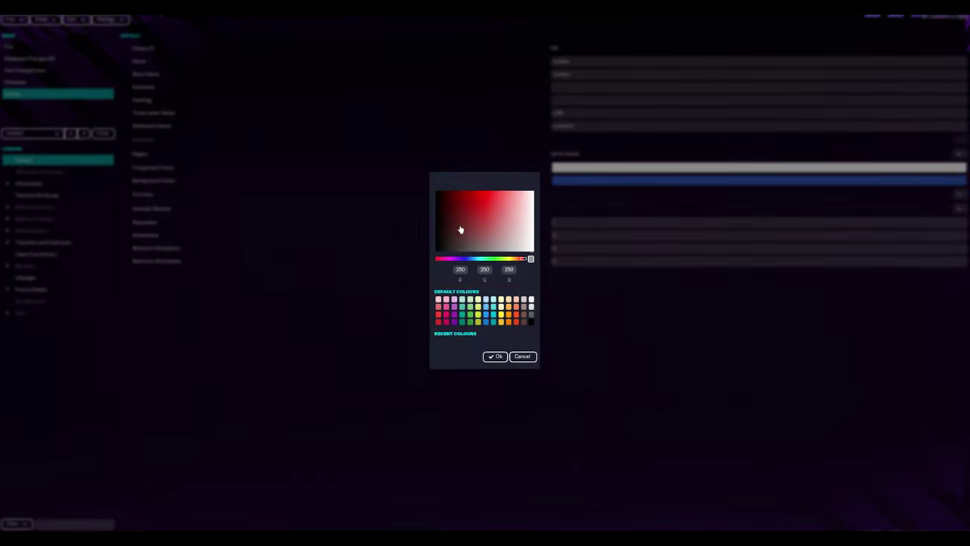
click(465, 259)
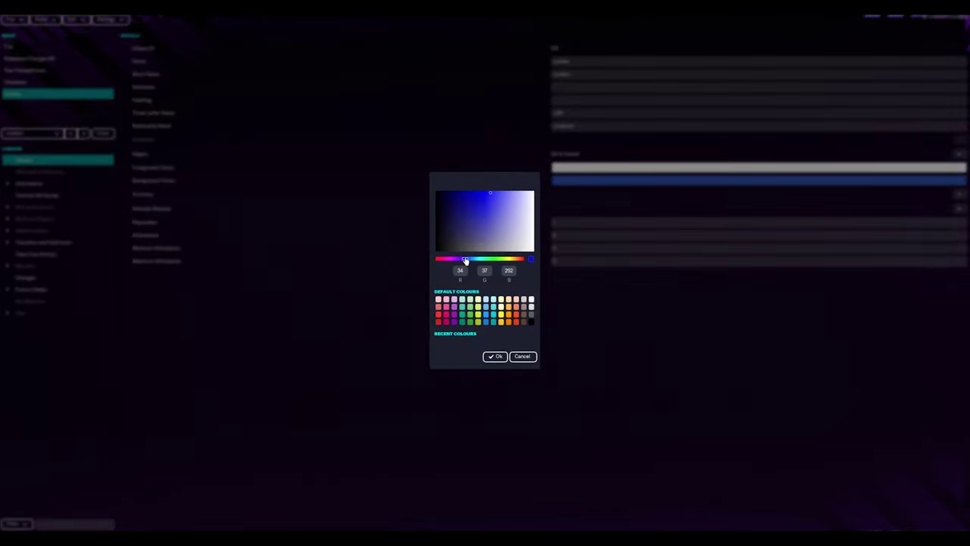
click(477, 193)
click(499, 356)
click(611, 184)
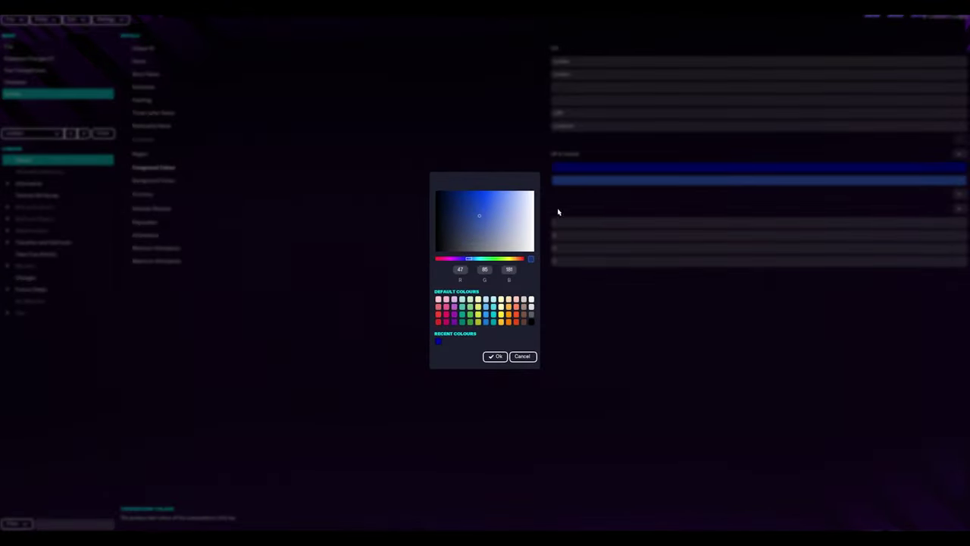
click(443, 259)
click(495, 356)
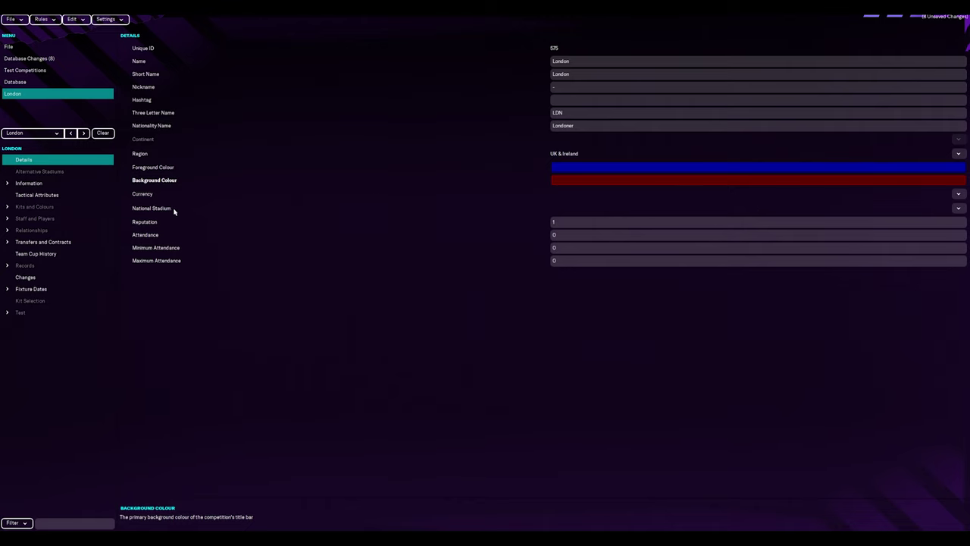
Set the London nation's currency to United Kingdom Pound and its national stadium to Wembley.
click(958, 208)
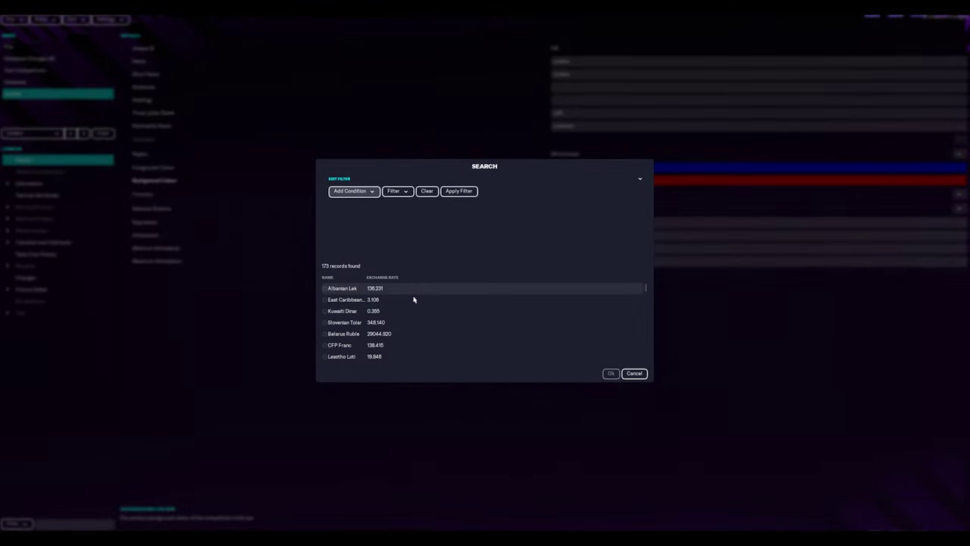
click(374, 195)
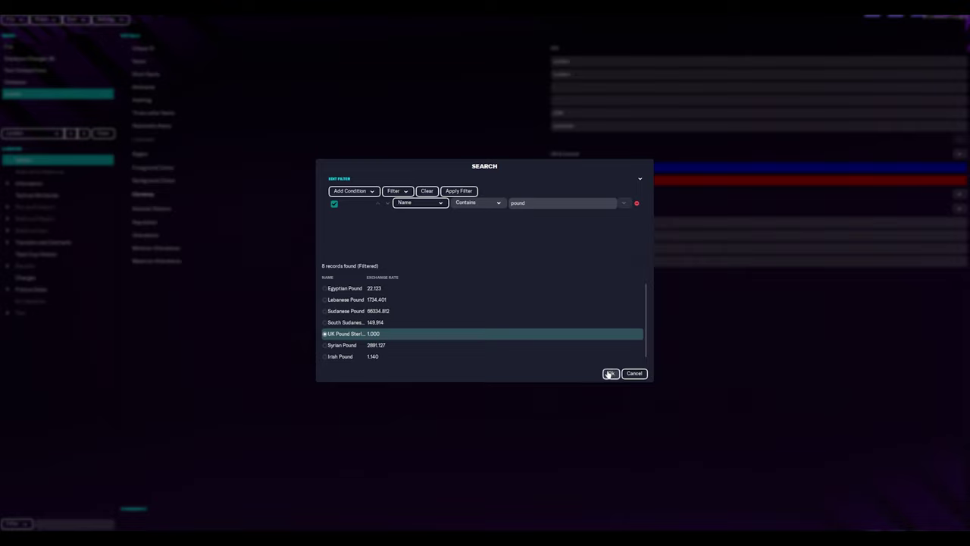
click(610, 374)
click(959, 204)
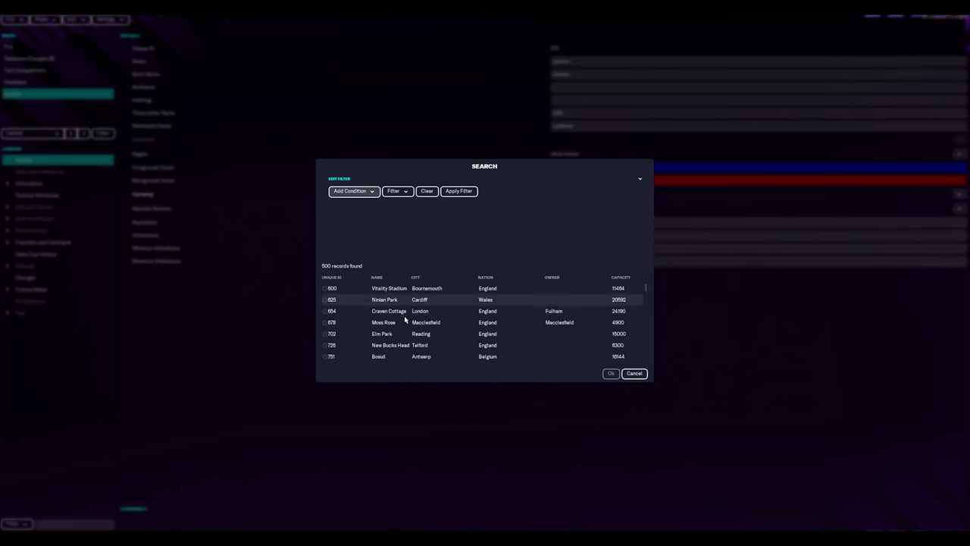
click(353, 191)
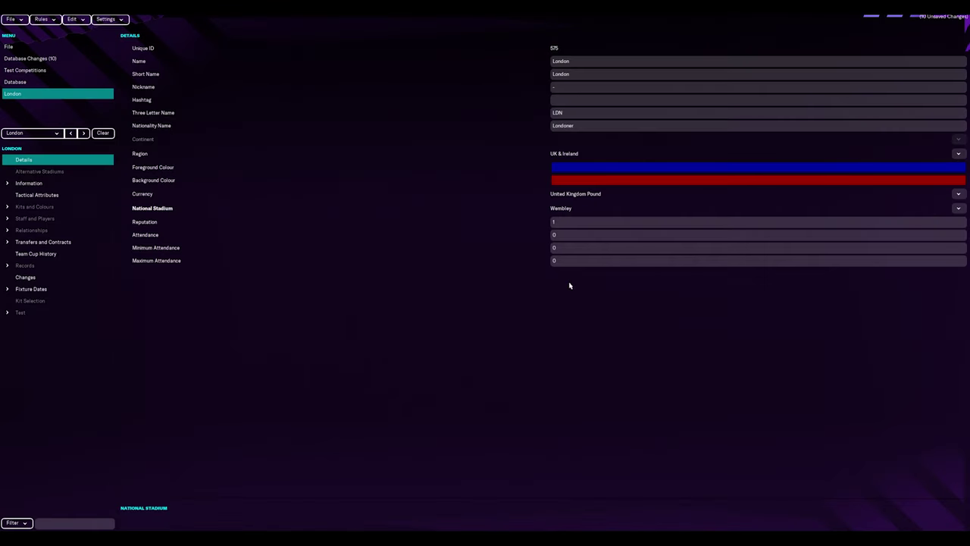
Match London's figures to England's record: reputation 7050, attendance 80000, minimum attendance 50000 and maximum attendance 100000.
click(84, 133)
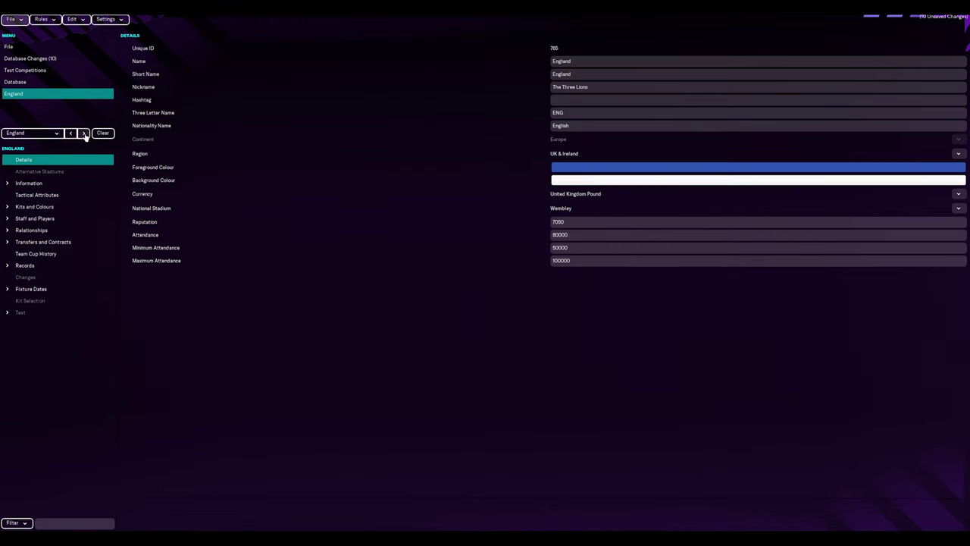
click(84, 134)
click(467, 216)
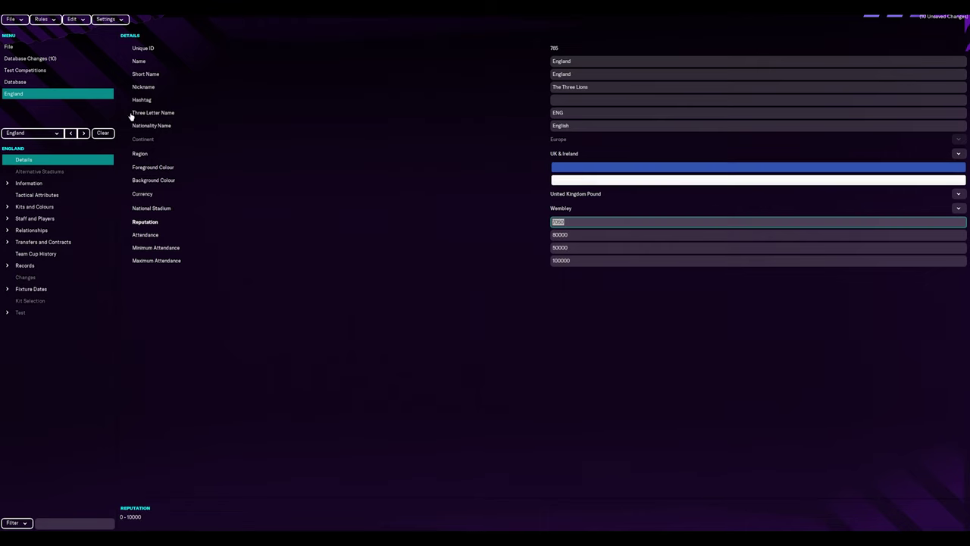
click(70, 134)
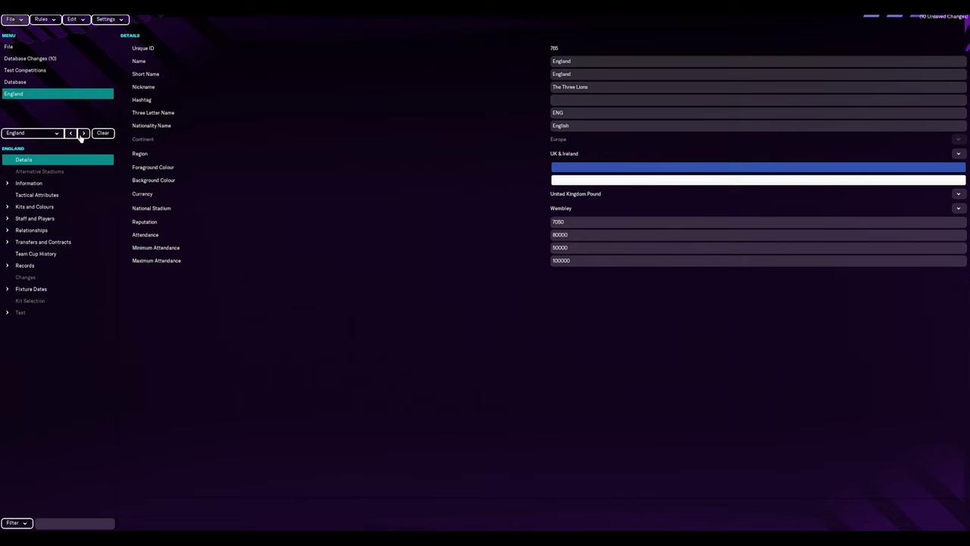
click(83, 133)
click(610, 224)
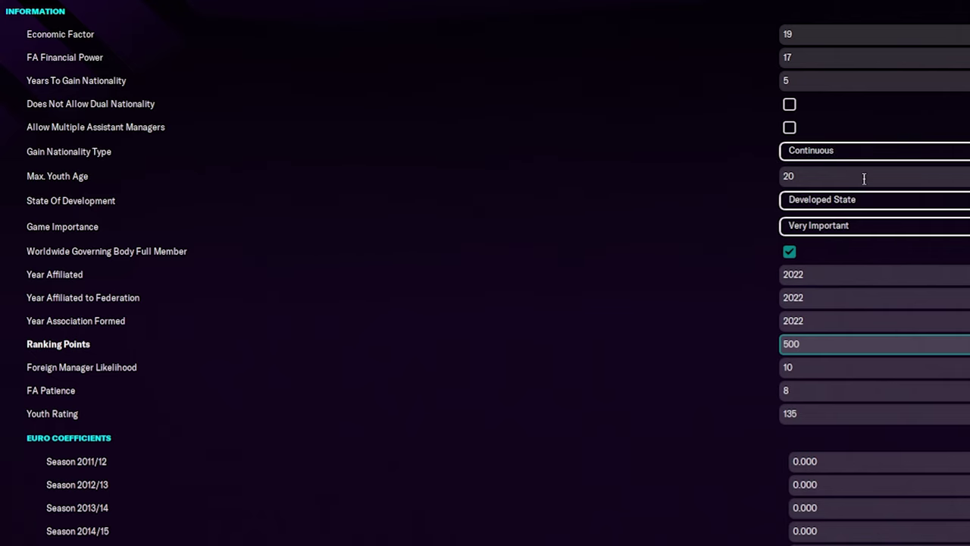
Look through the nation's state of development options and review its away kit.
click(892, 203)
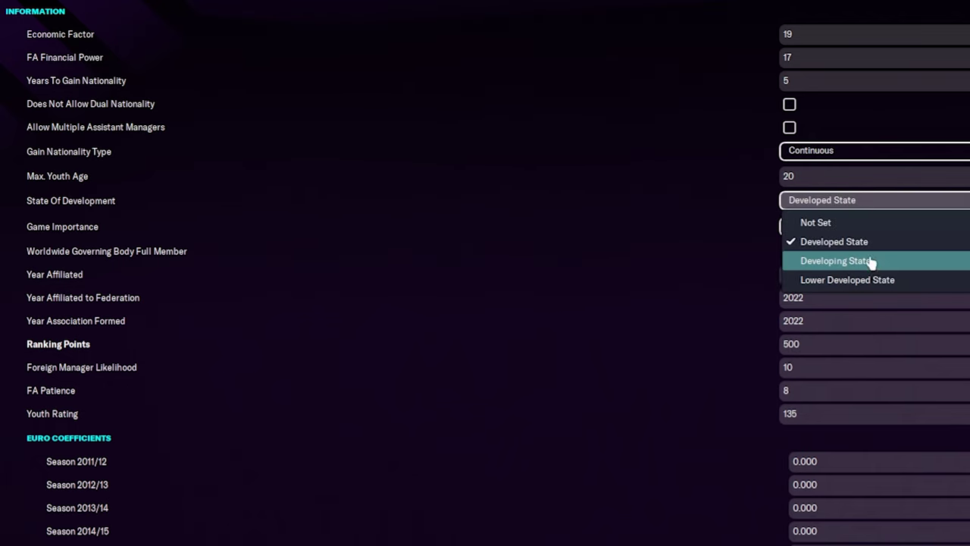
click(866, 201)
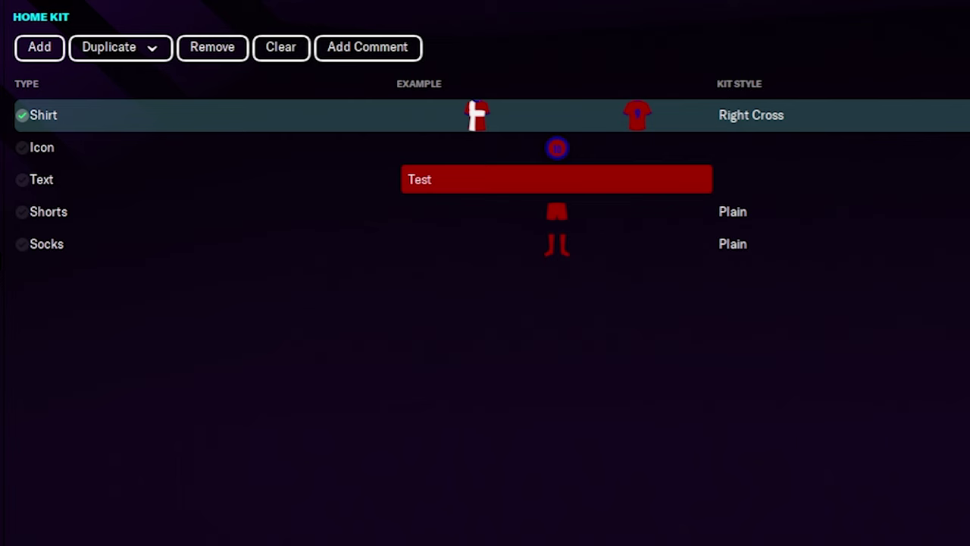
click(45, 231)
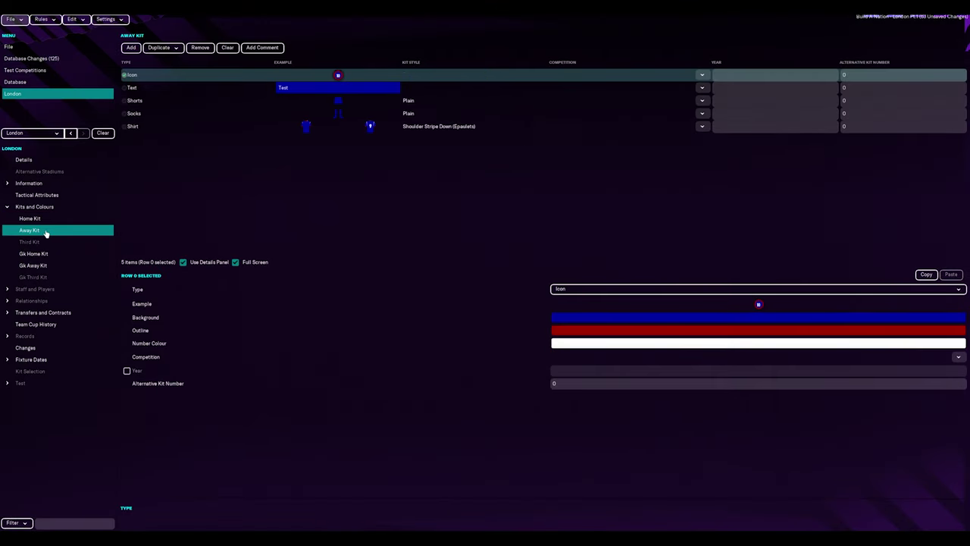
key(Up)
Review London's coaching staff, medical team, captains, responsibilities and famous players.
click(52, 231)
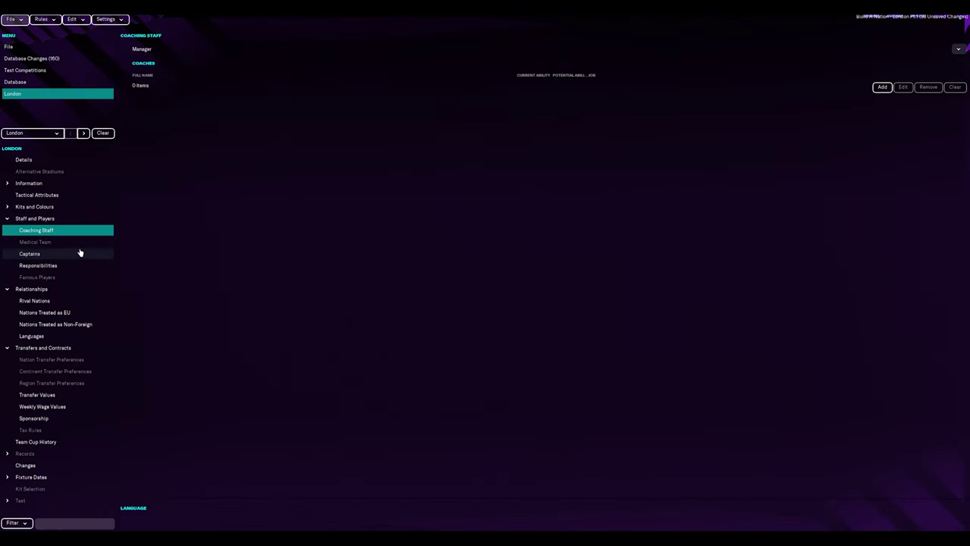
click(75, 243)
click(76, 254)
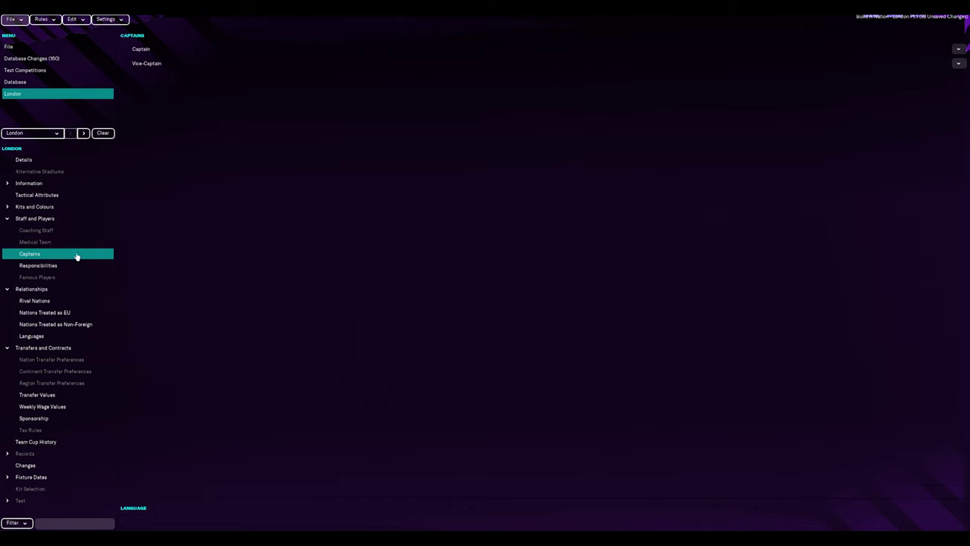
click(72, 267)
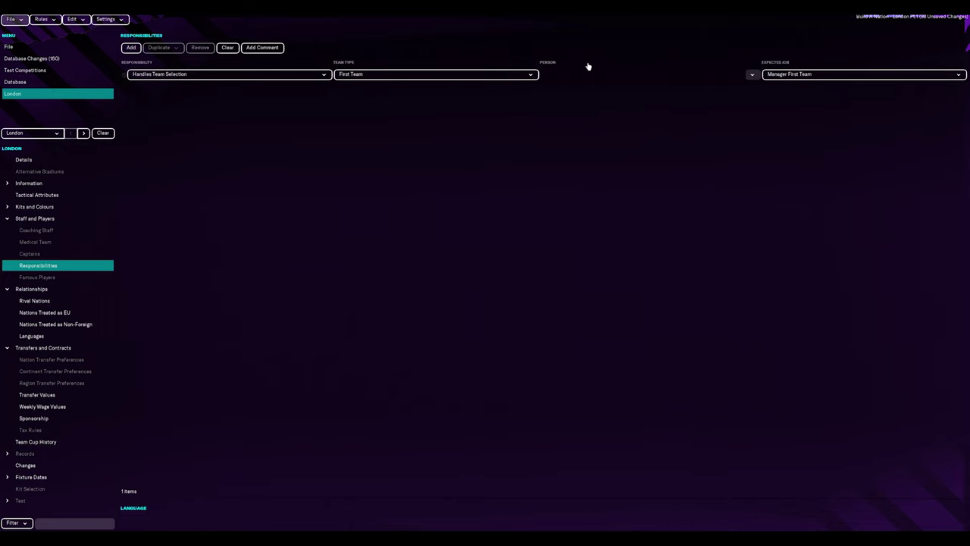
click(41, 279)
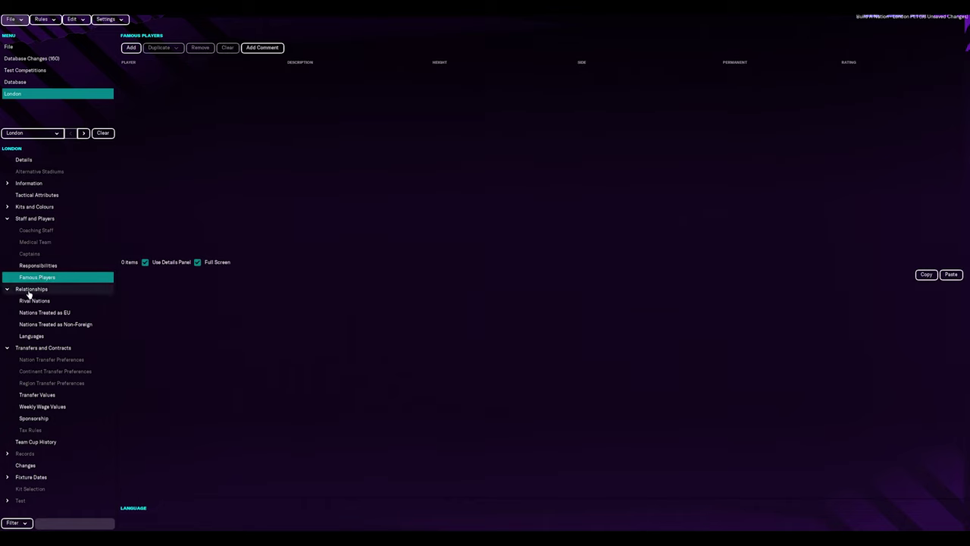
Review London's rival nations, nations treated as EU, nations treated as non-foreign and languages.
click(46, 301)
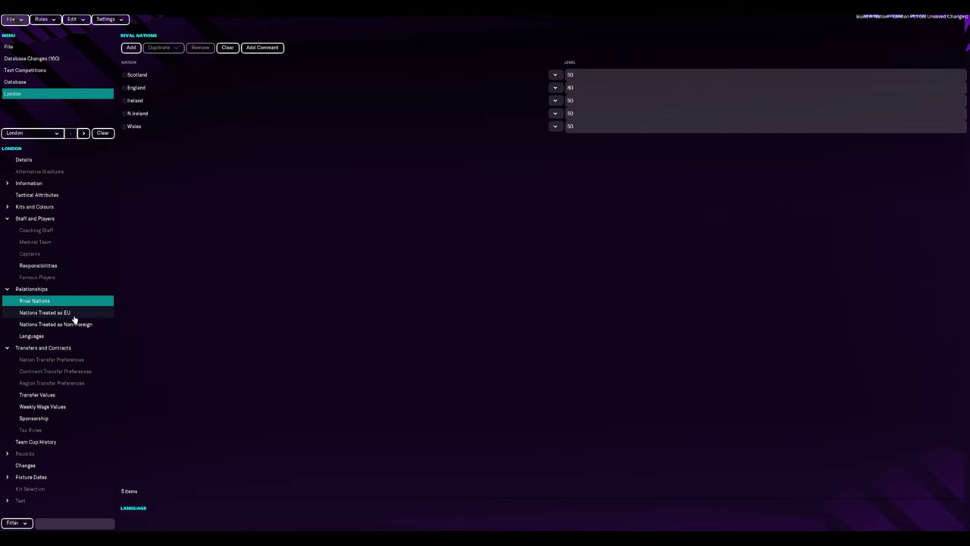
click(73, 315)
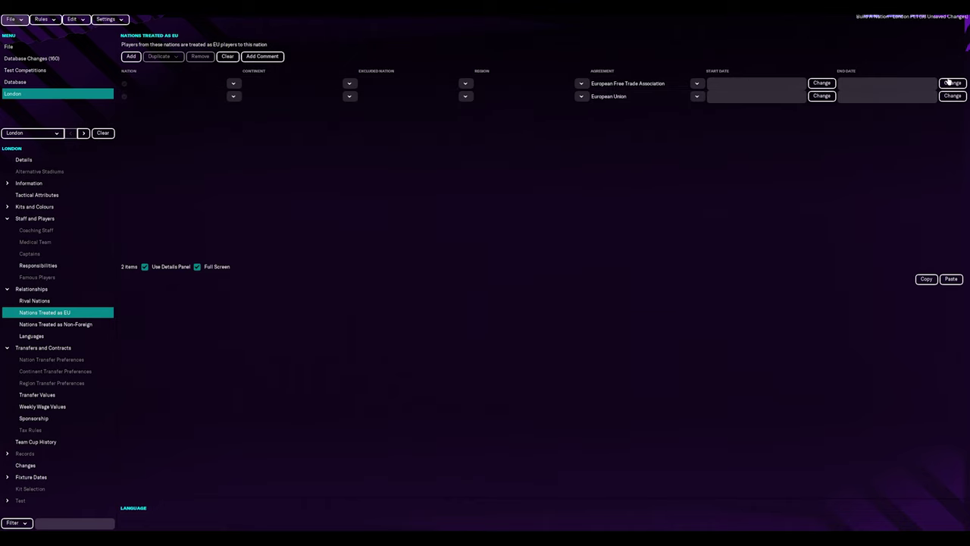
click(66, 327)
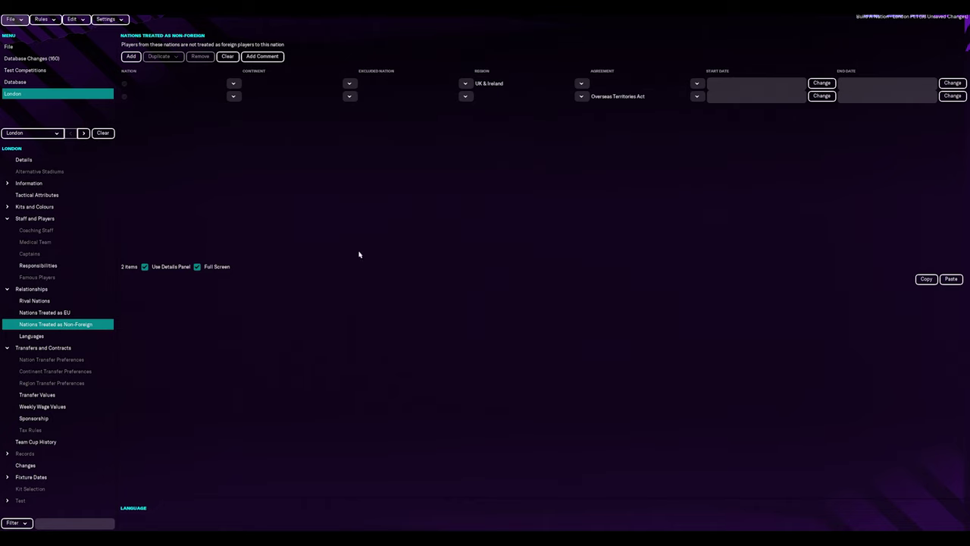
click(50, 336)
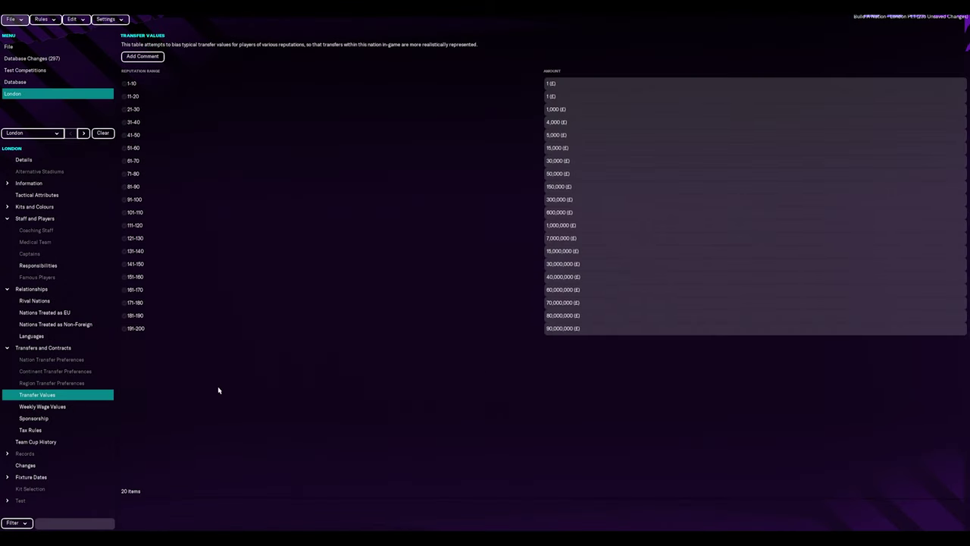
Review London's weekly wage values, sponsorship amounts and tax rules.
click(98, 410)
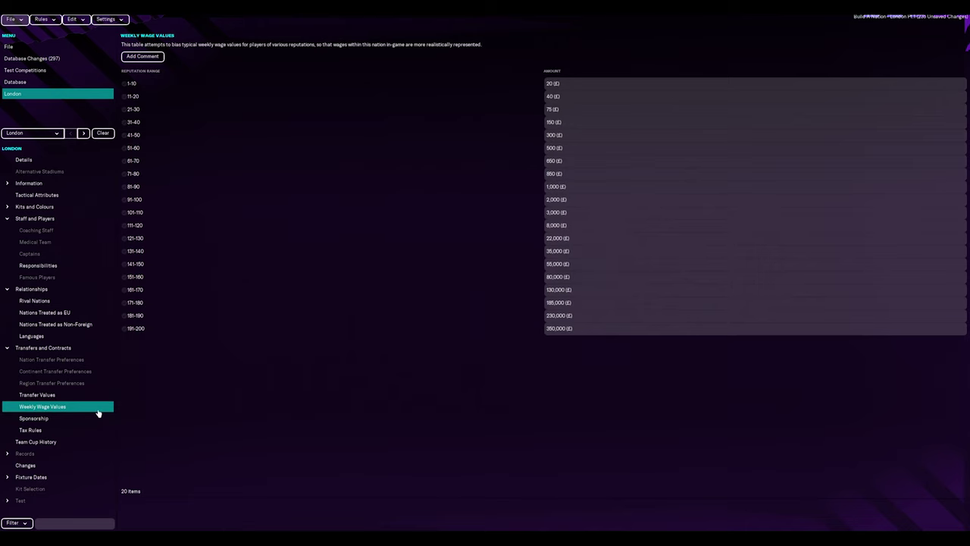
click(98, 420)
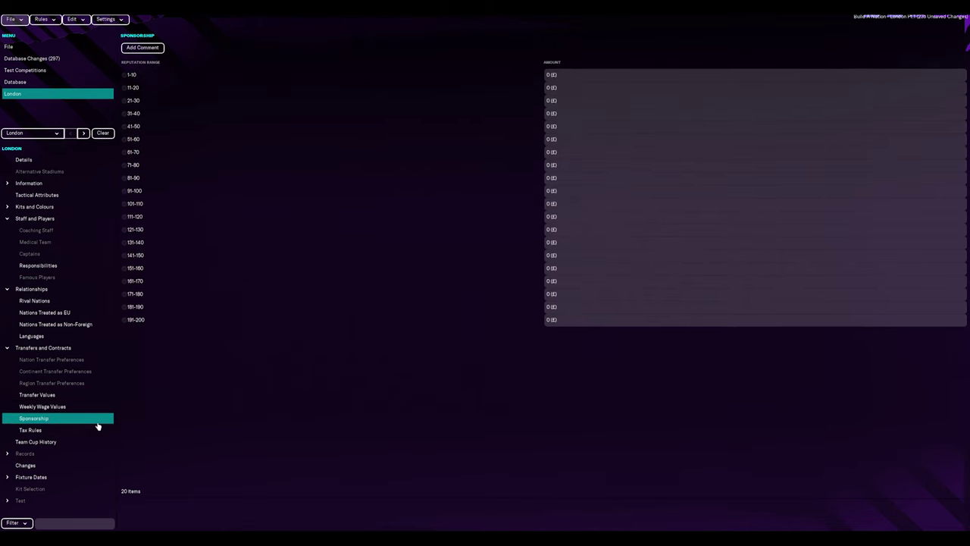
click(84, 432)
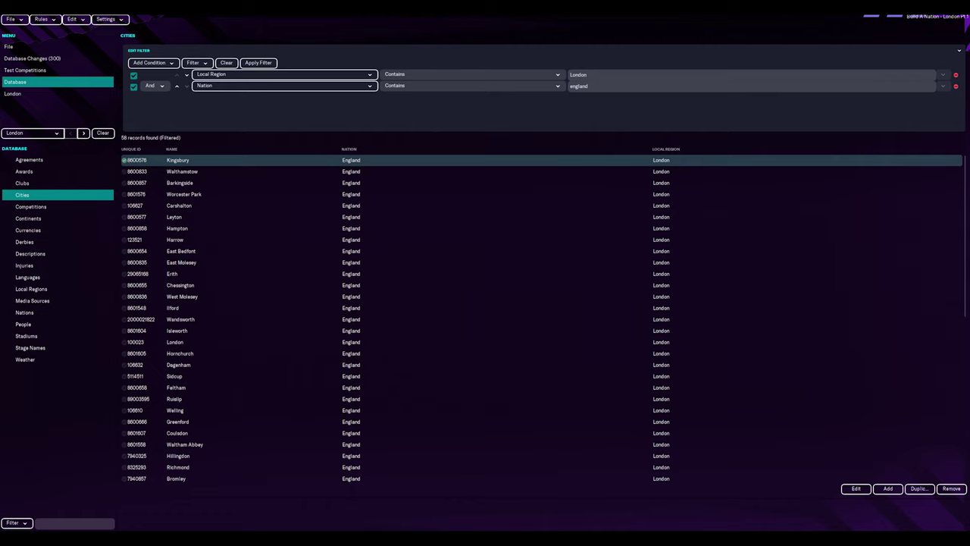
Select all the filtered English cities in the London local region and set their nation to London.
click(209, 343)
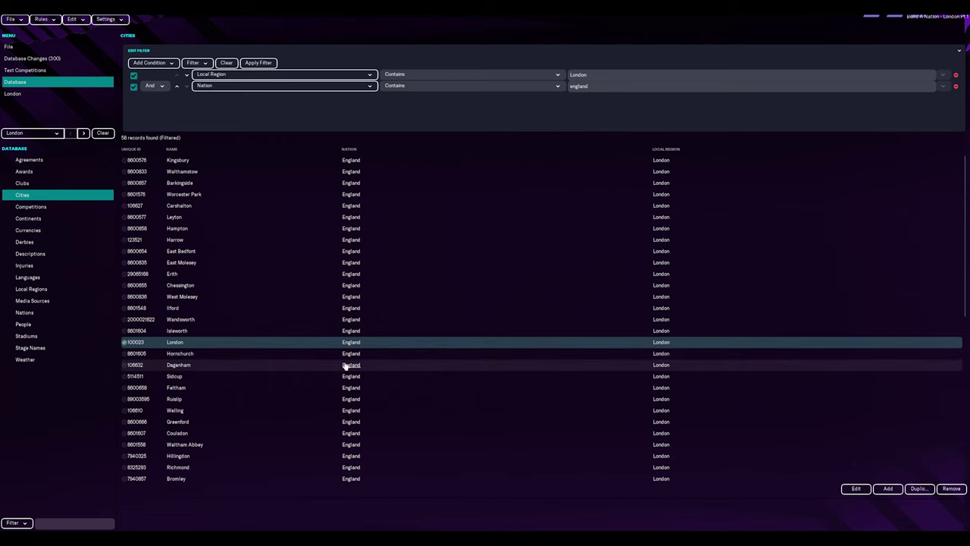
click(244, 160)
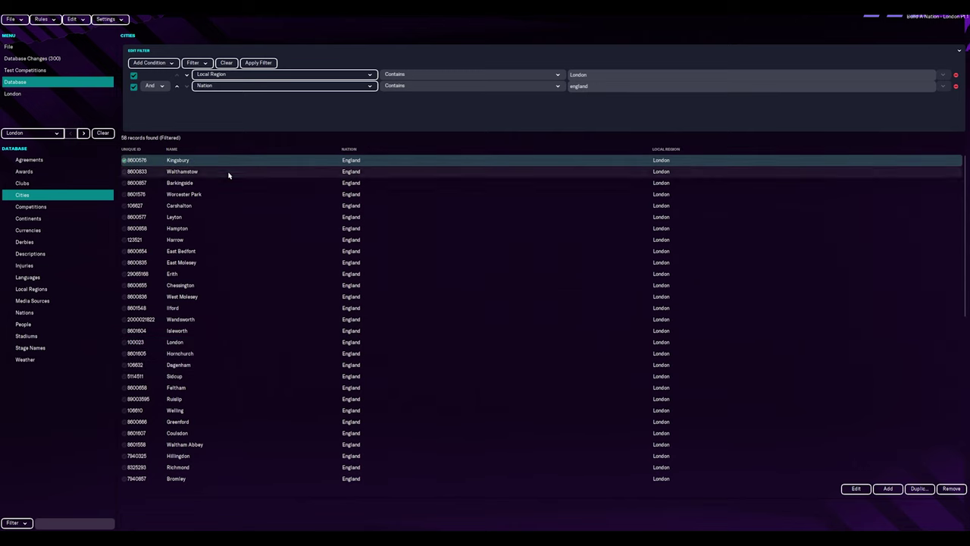
key(ctrl+a)
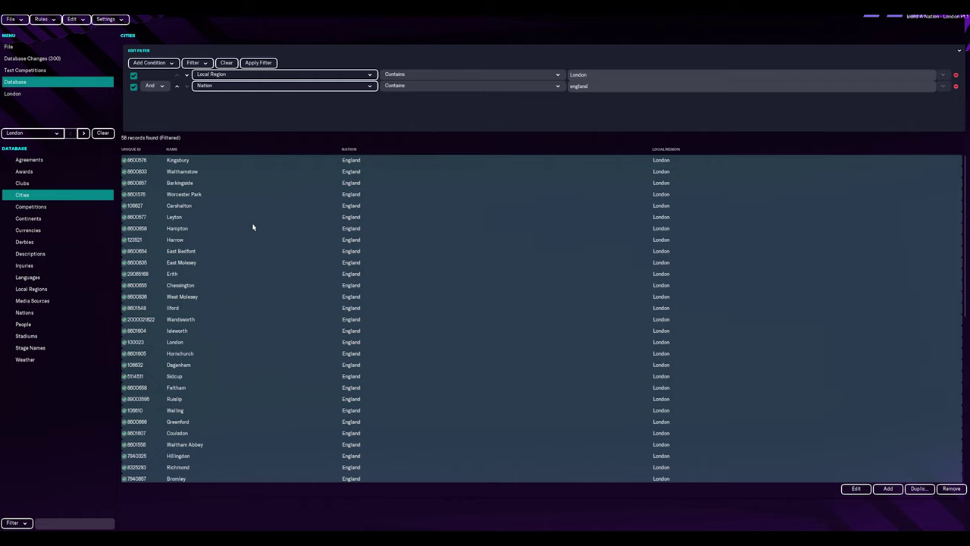
click(857, 489)
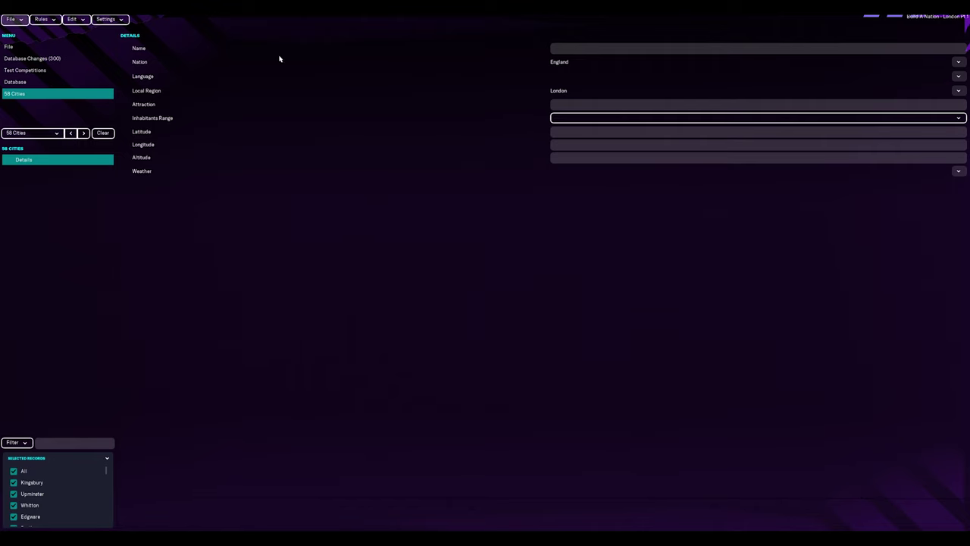
click(956, 65)
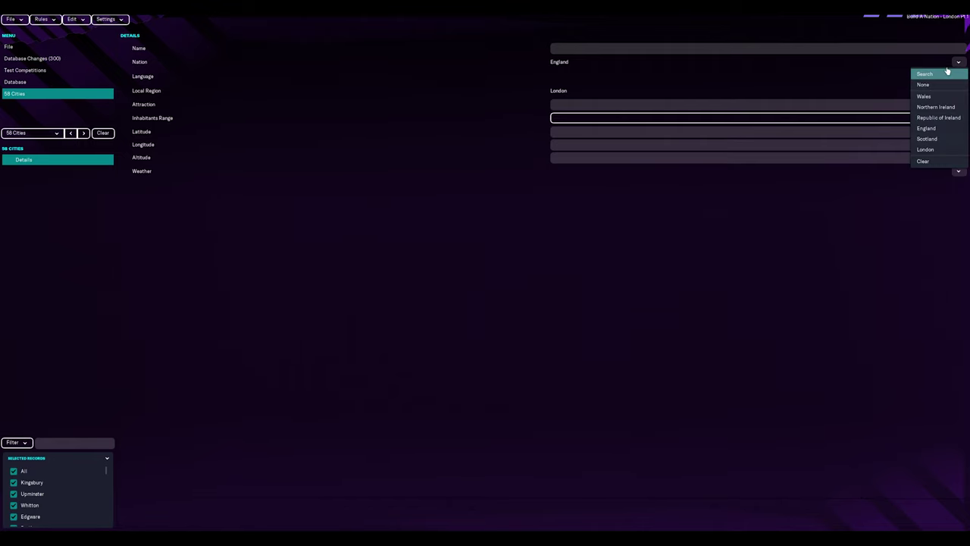
click(937, 149)
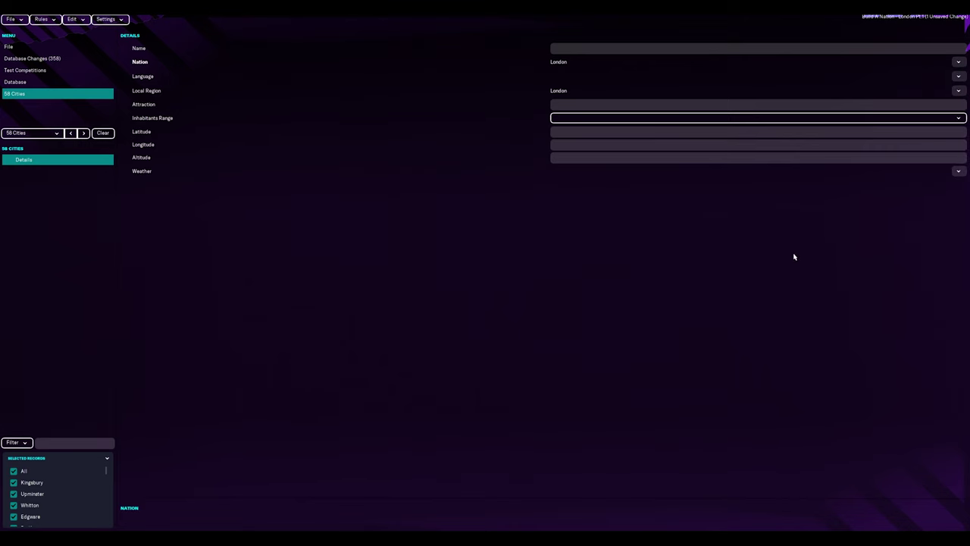
Return to the database's city list and check the nation assigned to the edited cities.
click(71, 133)
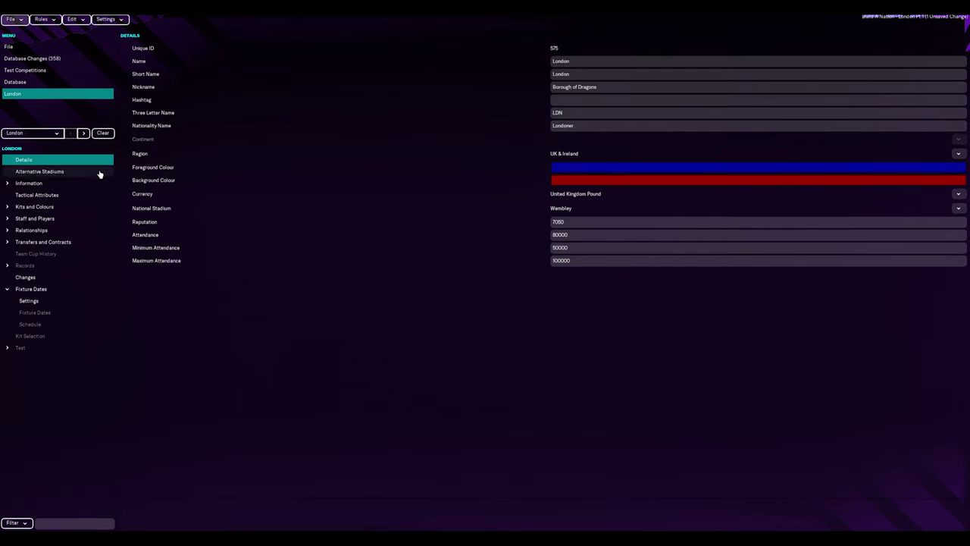
click(47, 84)
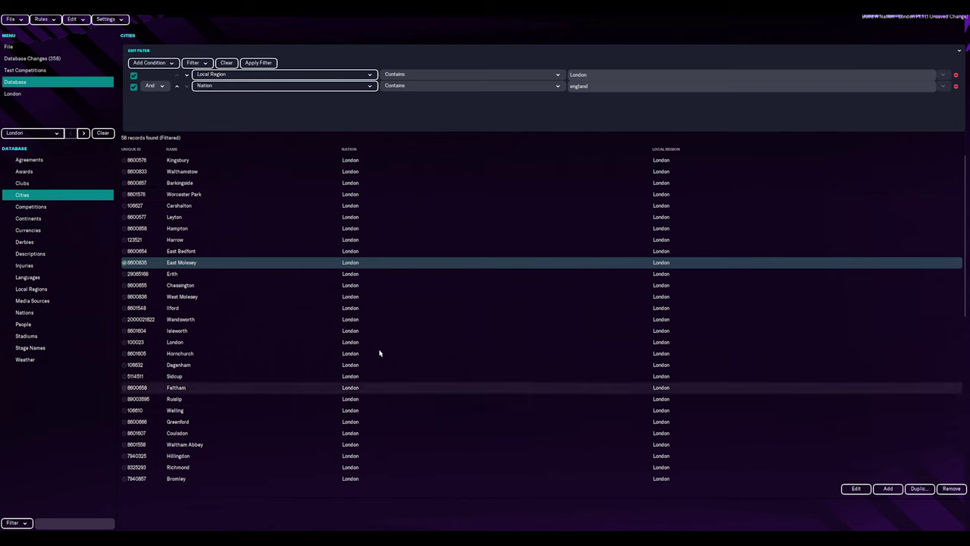
scroll(397, 302, down, 10)
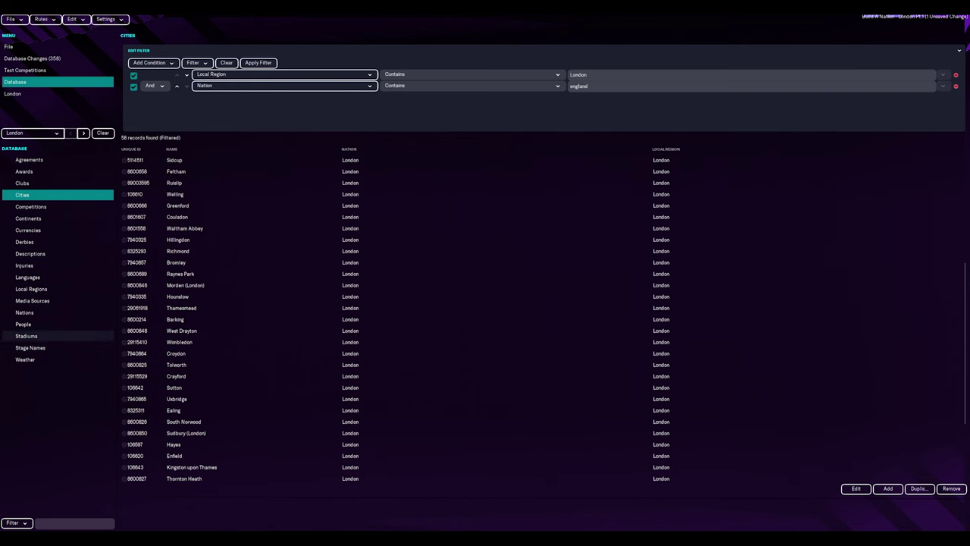
List the database's people and filter them by region of birth containing London and nation containing england.
click(75, 324)
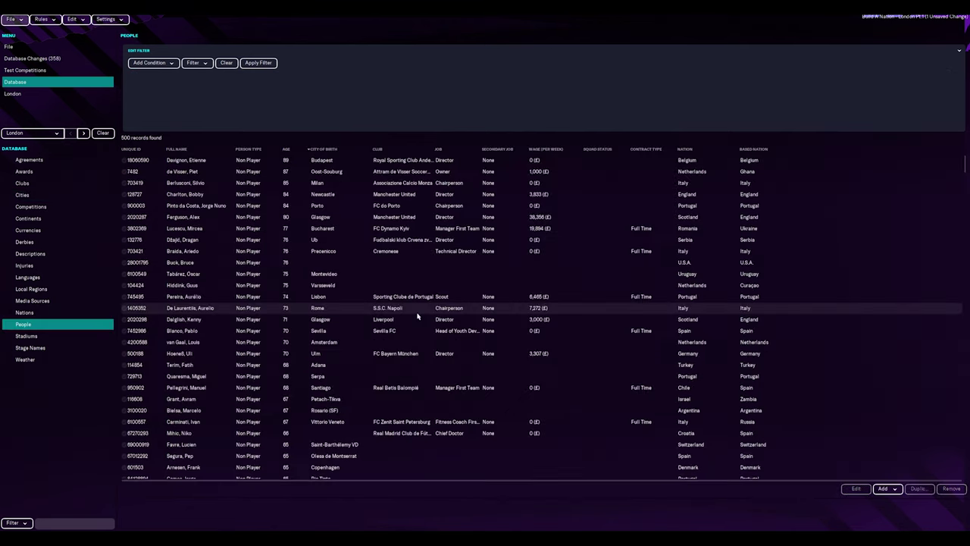
click(171, 64)
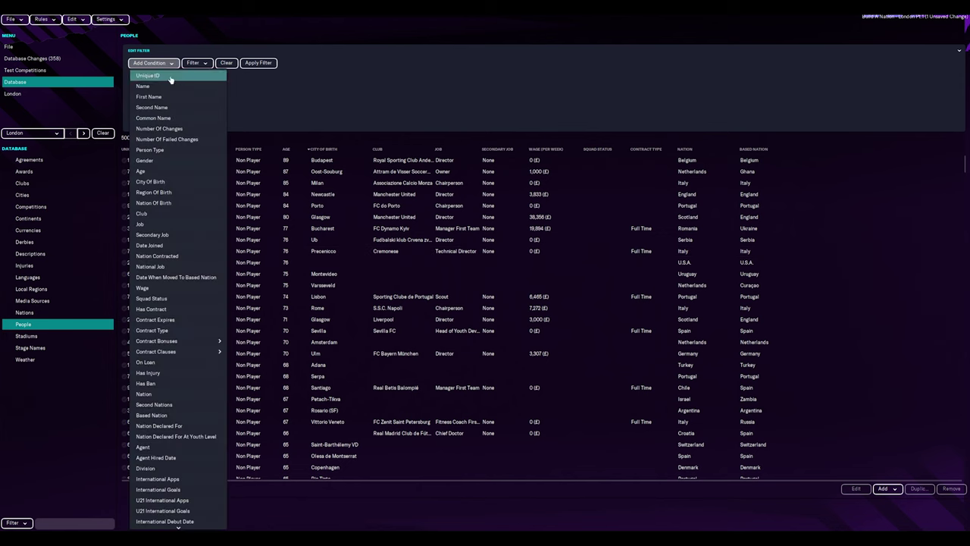
click(191, 214)
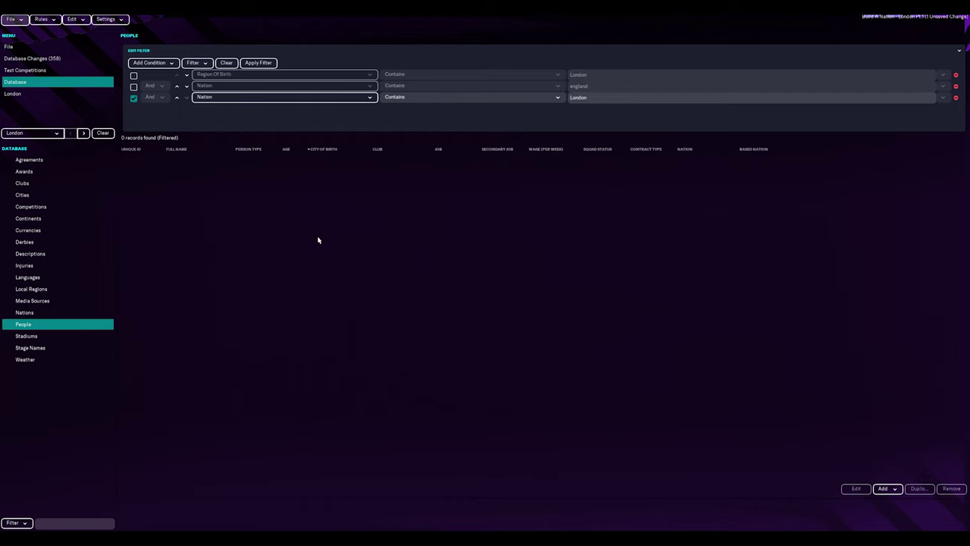
click(133, 98)
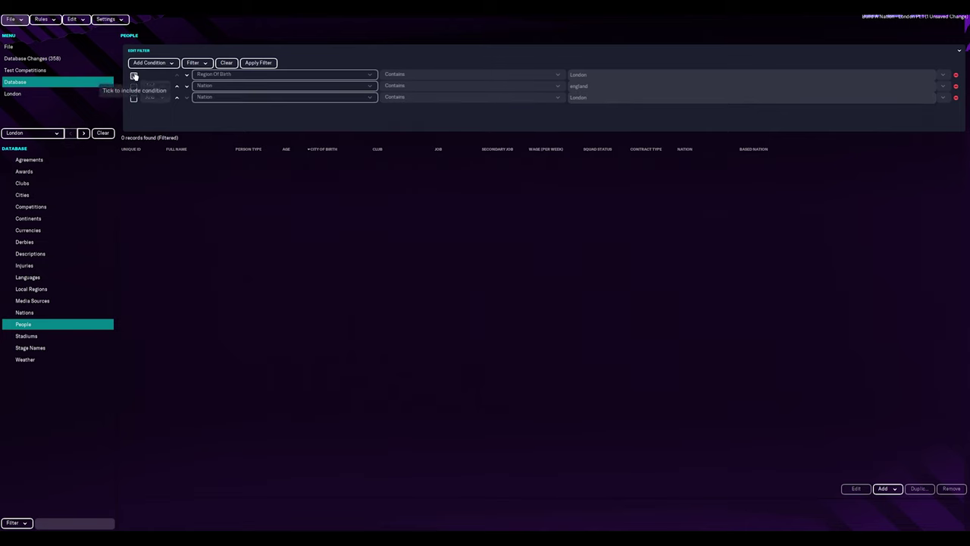
click(134, 76)
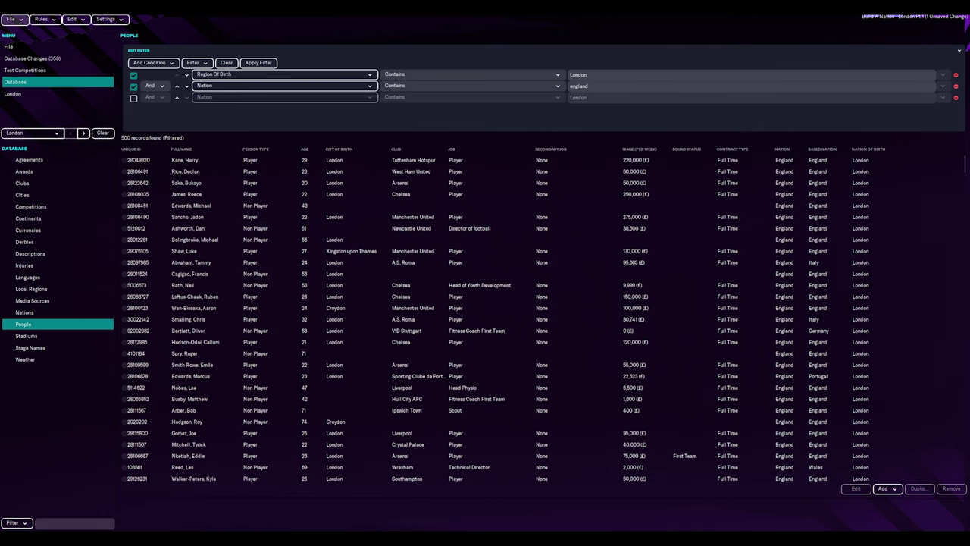
Look through the filtered people, check Harry Kane's birthplace and nation details, and return to the people list.
scroll(542, 320, down, 3)
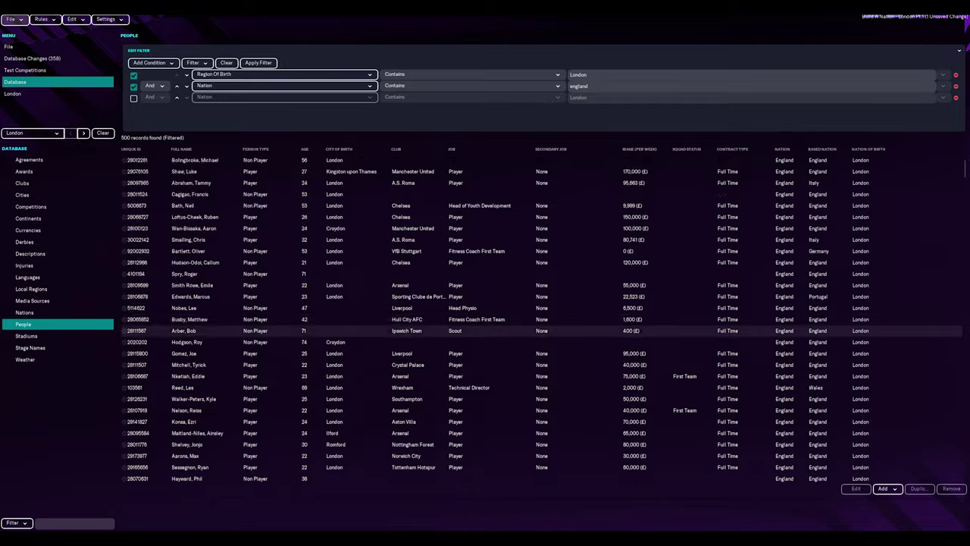
scroll(963, 208, down, 10)
drag(962, 209, 965, 161)
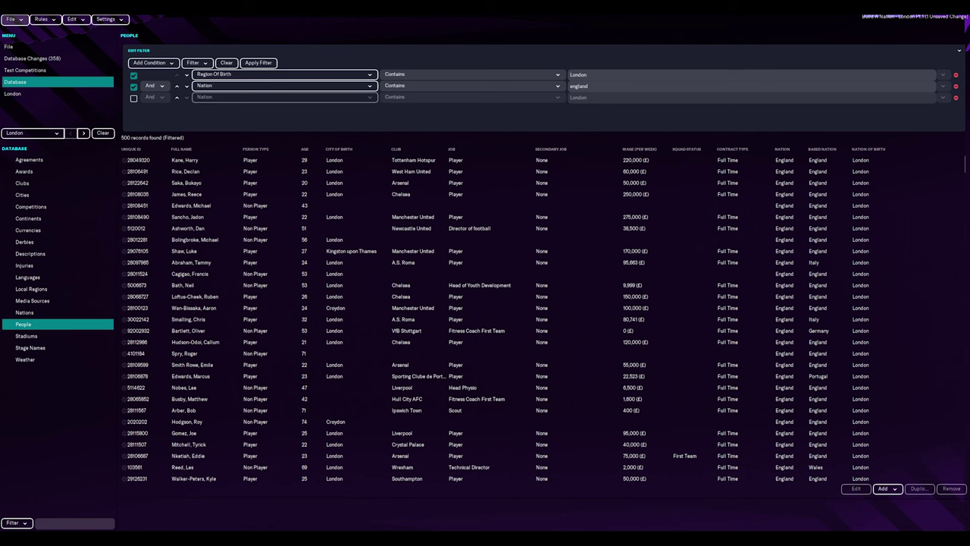
double_click(189, 163)
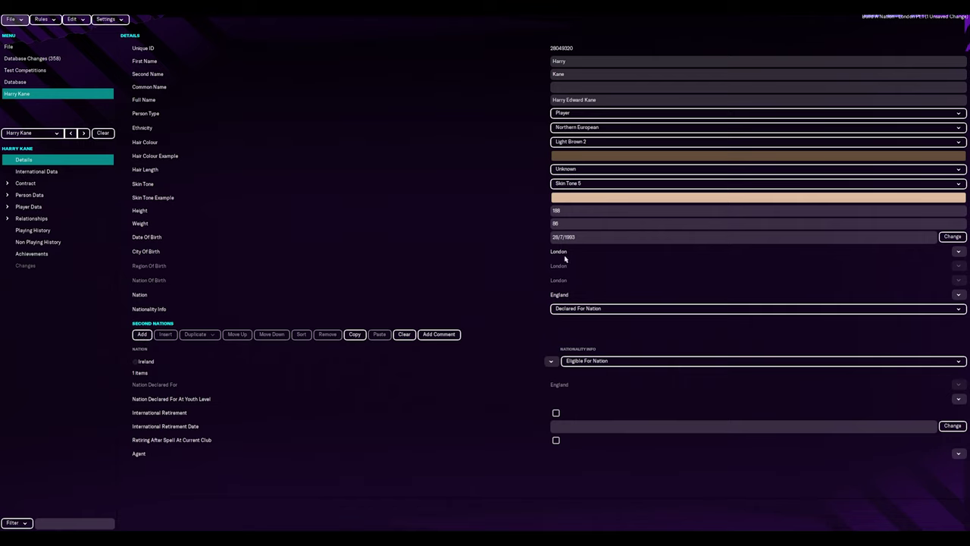
click(70, 133)
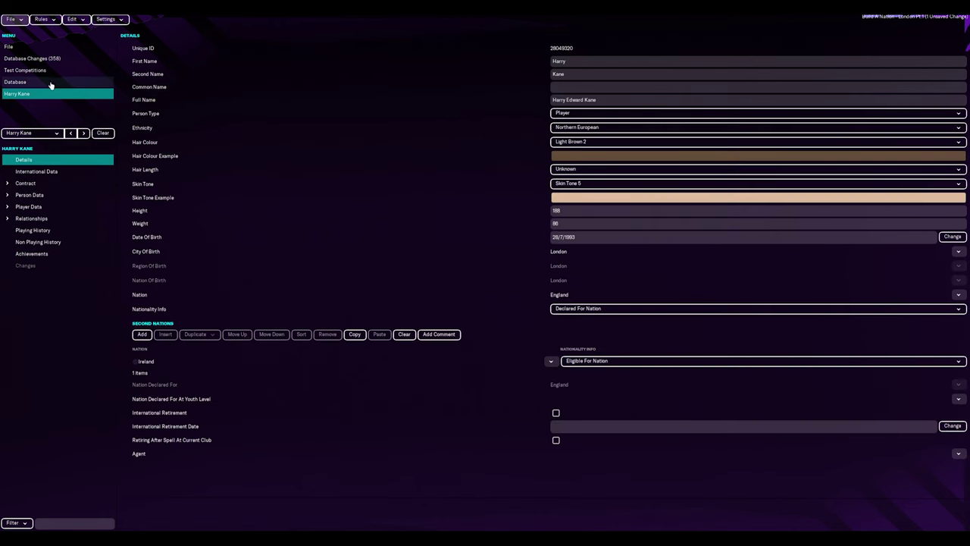
click(50, 83)
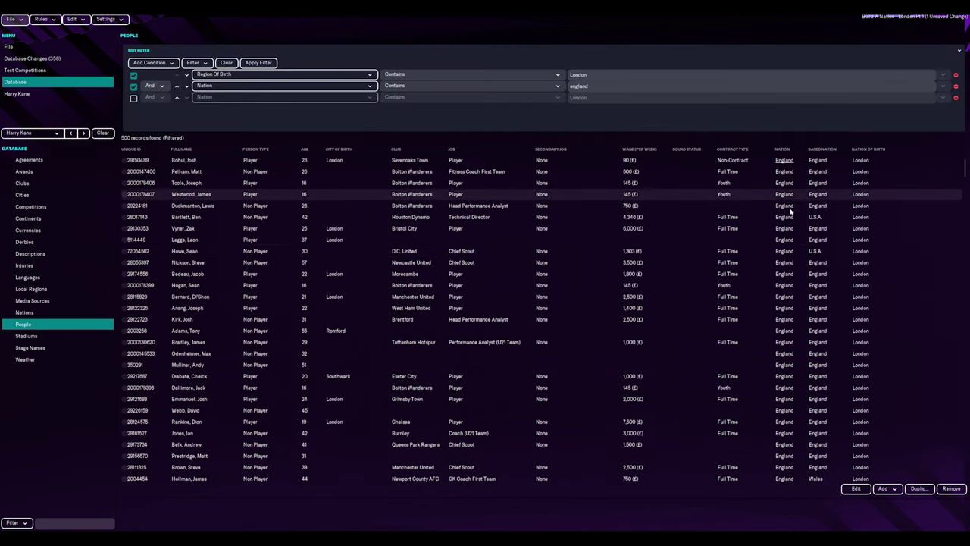
scroll(789, 212, up, 2)
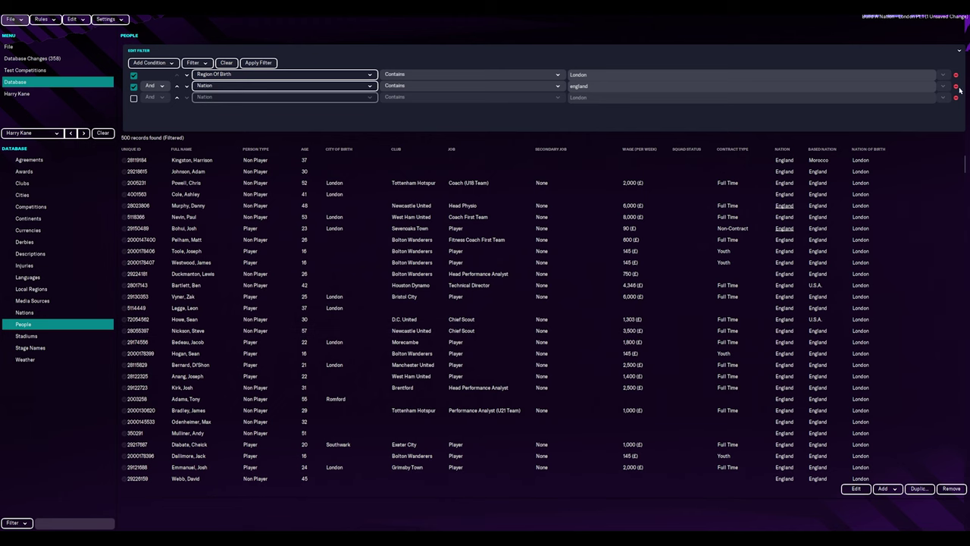
Filter the people only by nation of birth containing london, disabling the other conditions, and sort them by highest weekly wage.
click(162, 62)
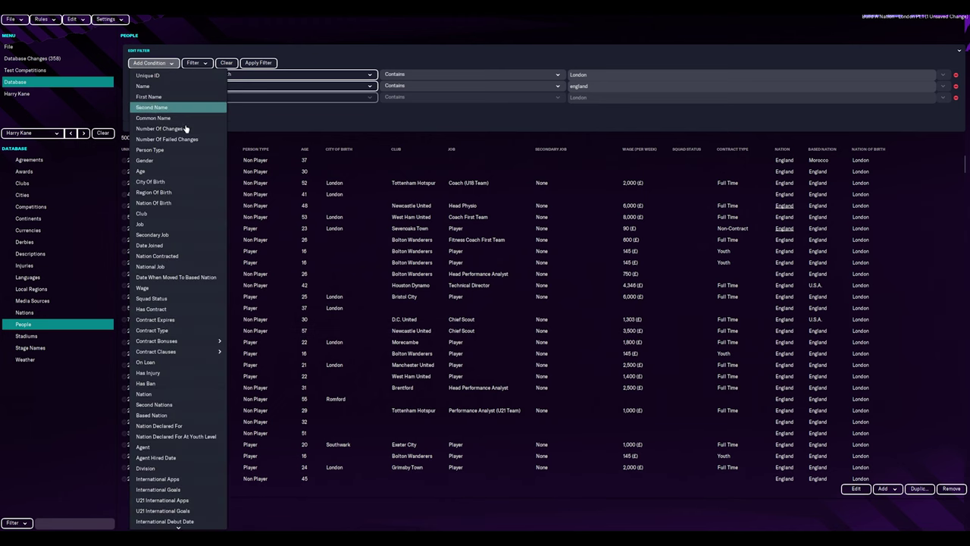
click(171, 202)
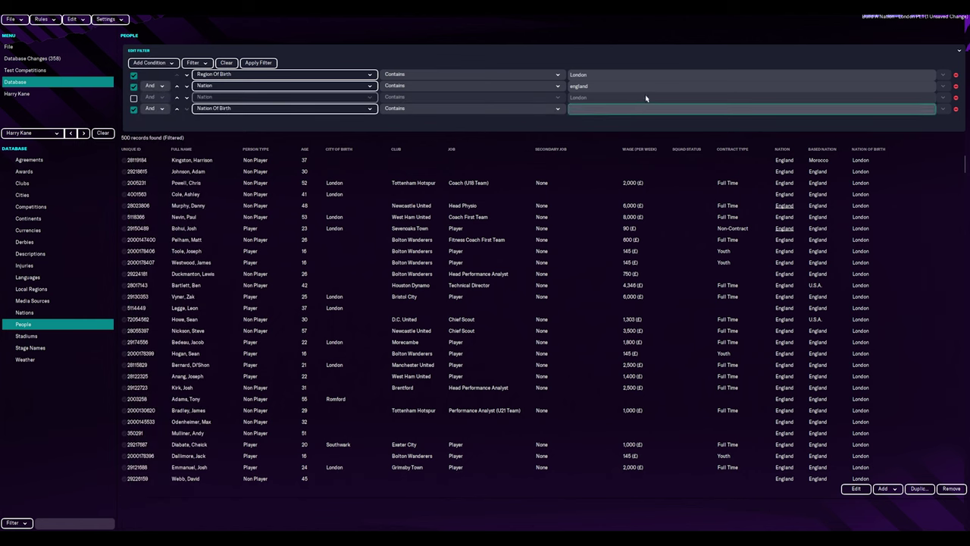
click(641, 110)
text(london)
click(530, 228)
click(134, 86)
click(134, 76)
click(251, 66)
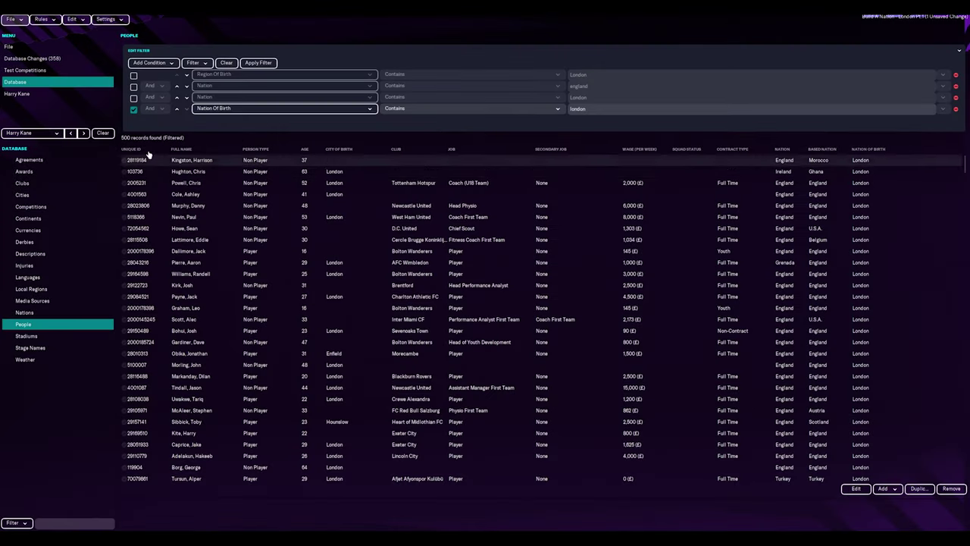
scroll(345, 286, up, 1)
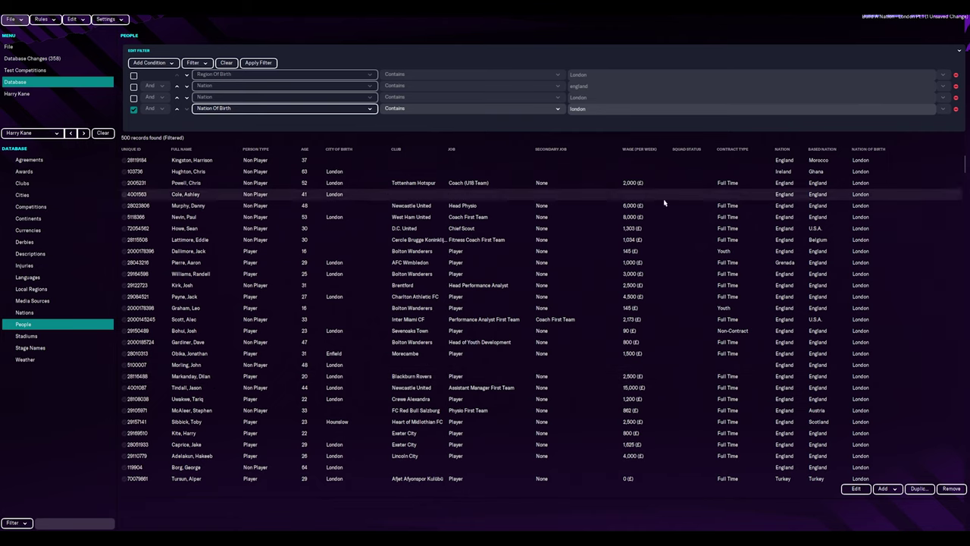
click(686, 148)
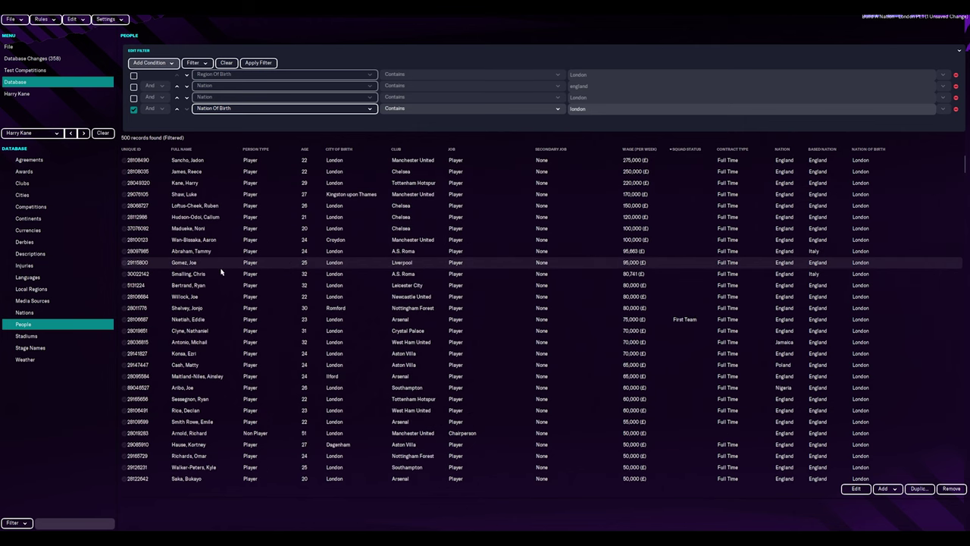
Insert the U21 International Apps and International Apps columns in the people list and sort it by highest weekly wage.
right_click(917, 152)
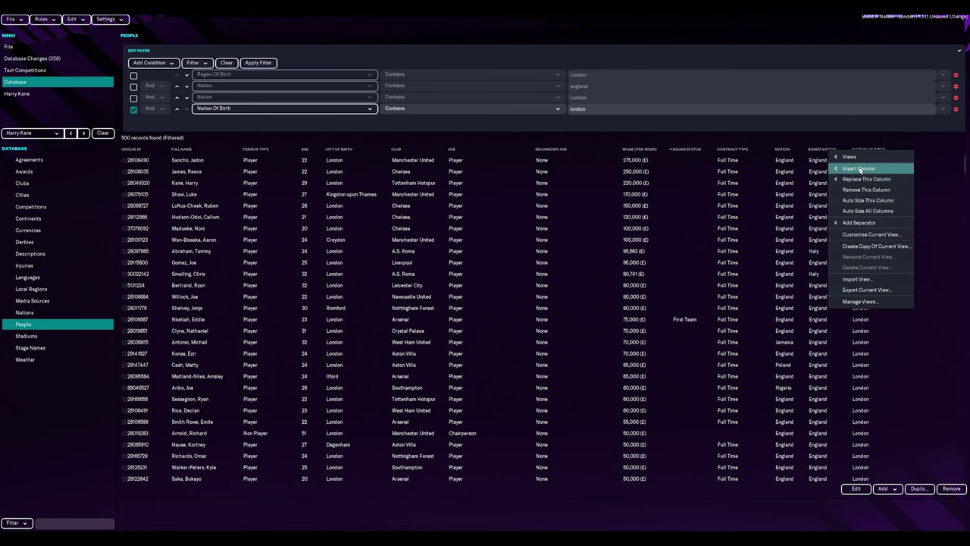
mouse_move(860, 169)
click(789, 505)
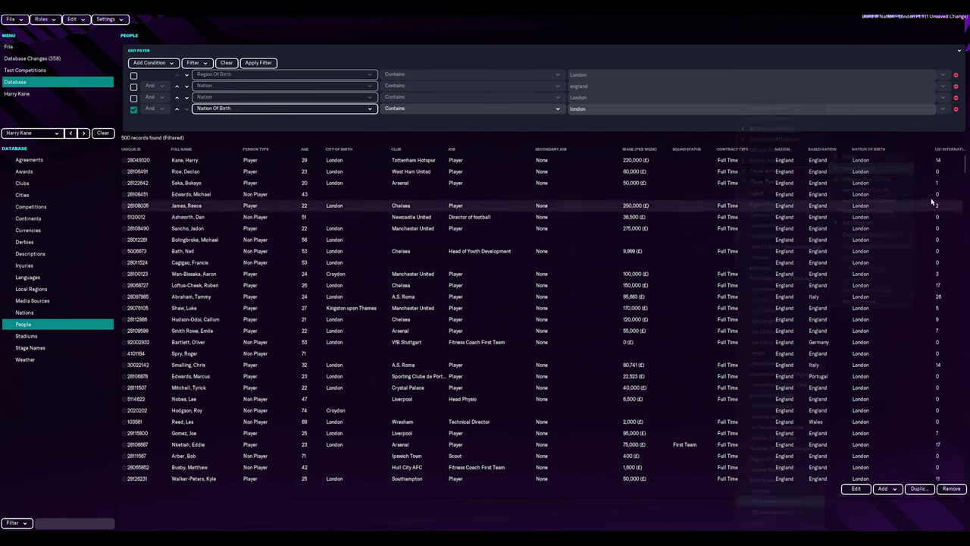
right_click(920, 152)
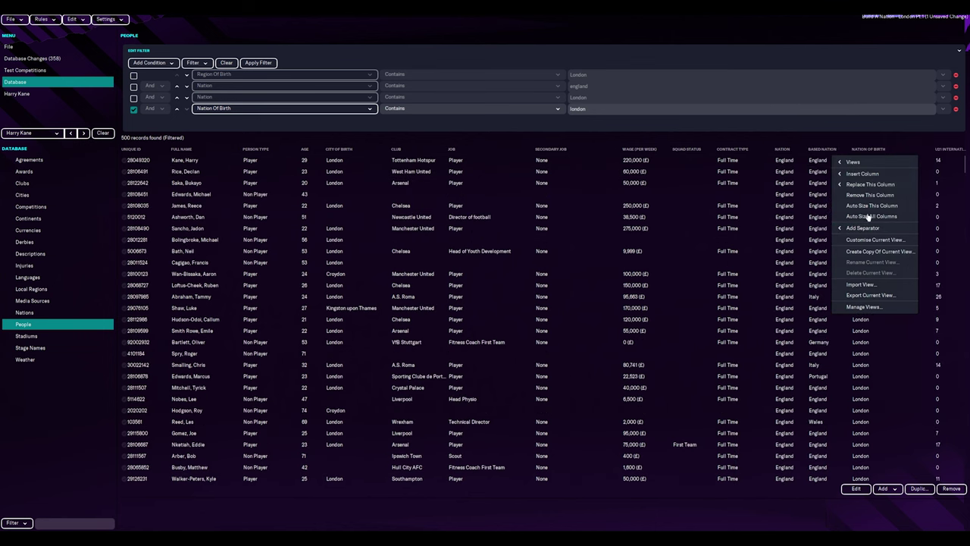
mouse_move(860, 174)
click(789, 374)
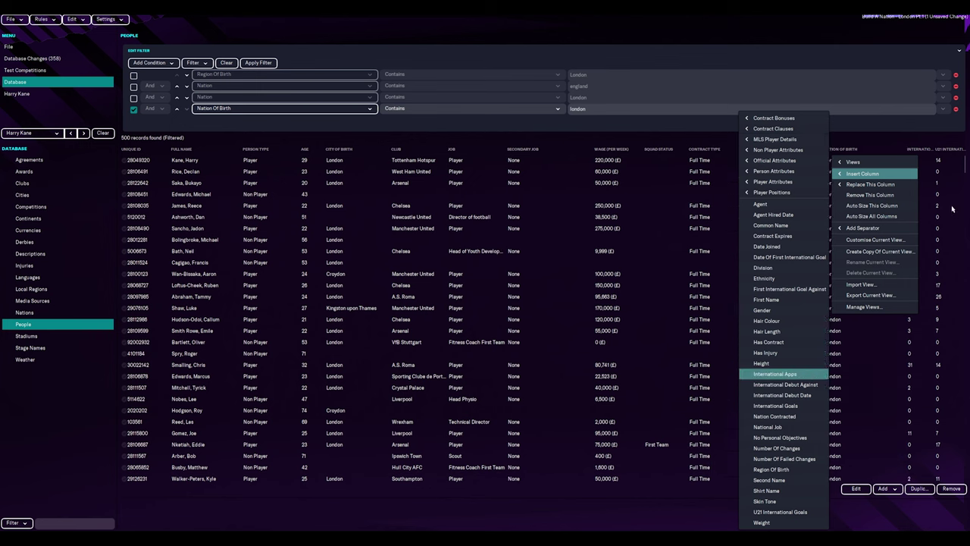
click(611, 148)
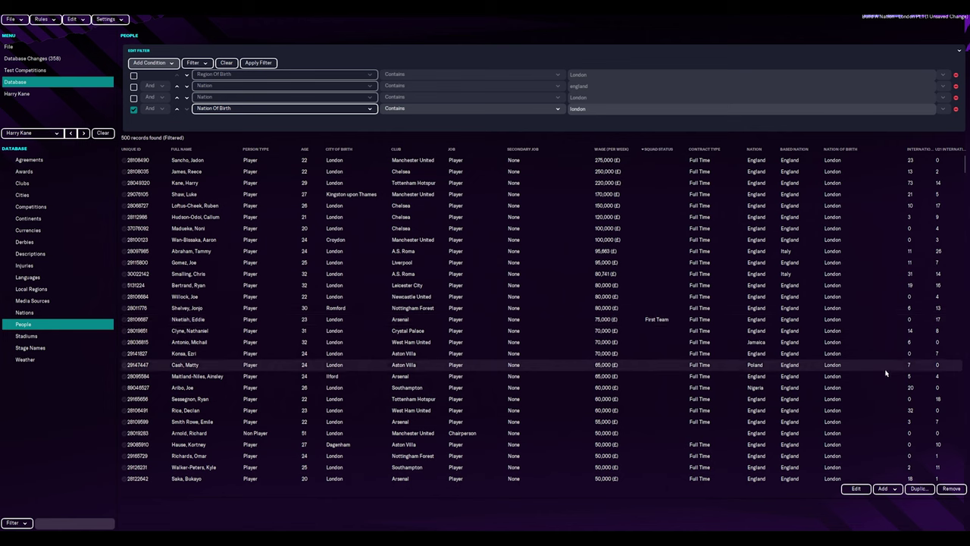
Examine the highest-paid London-born people, comparing their nations with their senior and U21 international appearances.
scroll(869, 417, down, 5)
click(867, 446)
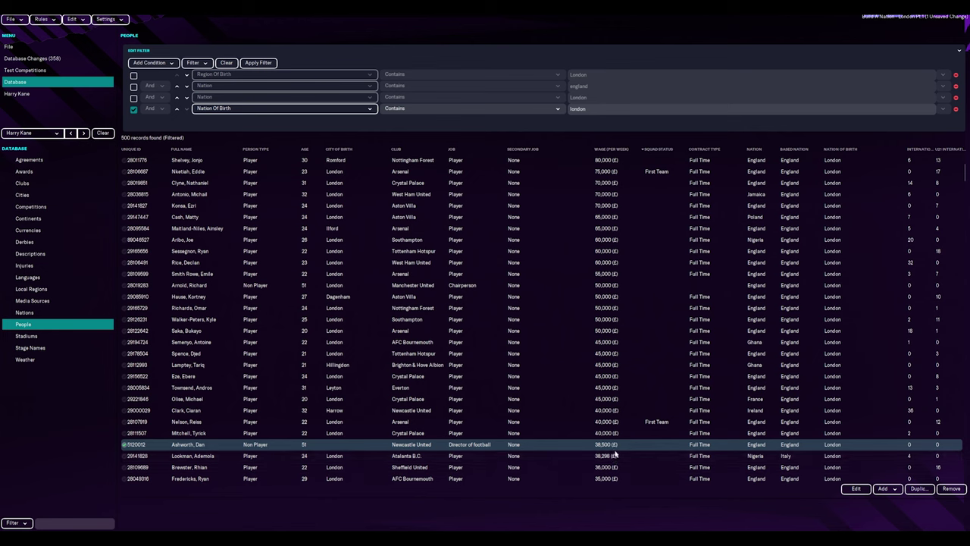
scroll(606, 436, up, 3)
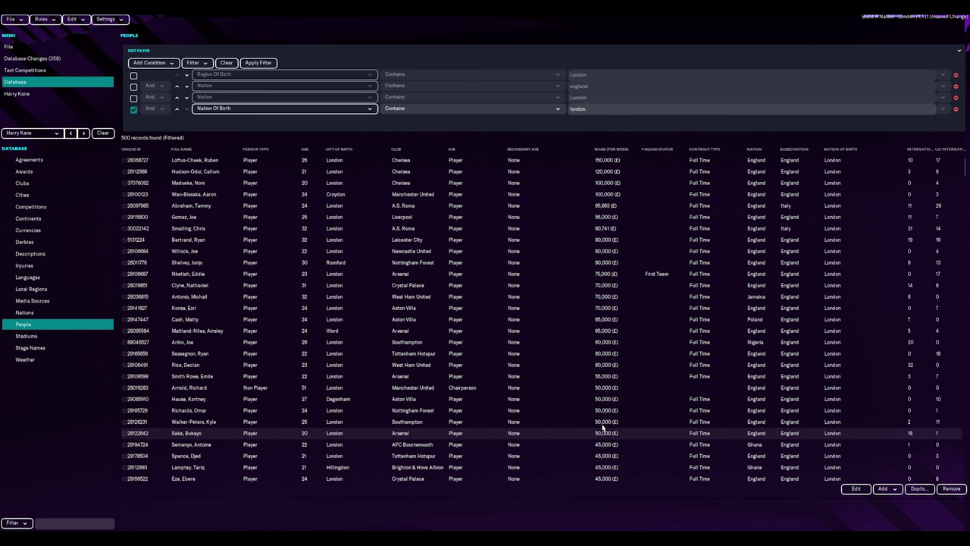
scroll(566, 393, up, 1)
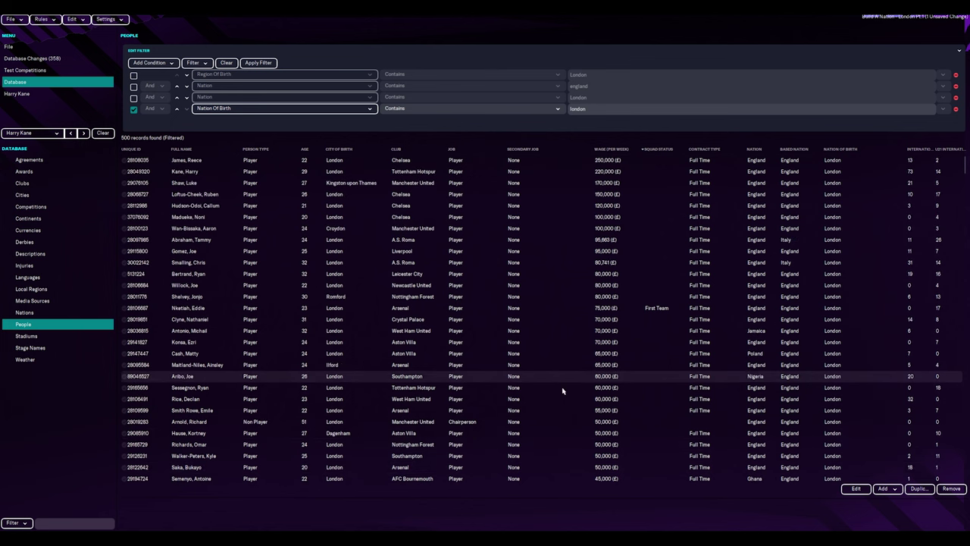
scroll(564, 390, down, 2)
scroll(567, 387, down, 1)
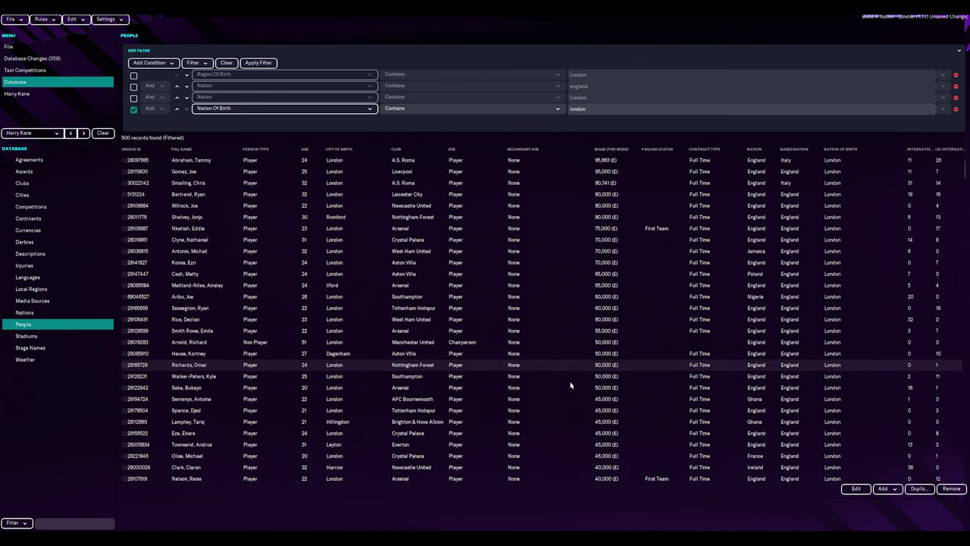
scroll(569, 385, up, 3)
scroll(531, 303, down, 8)
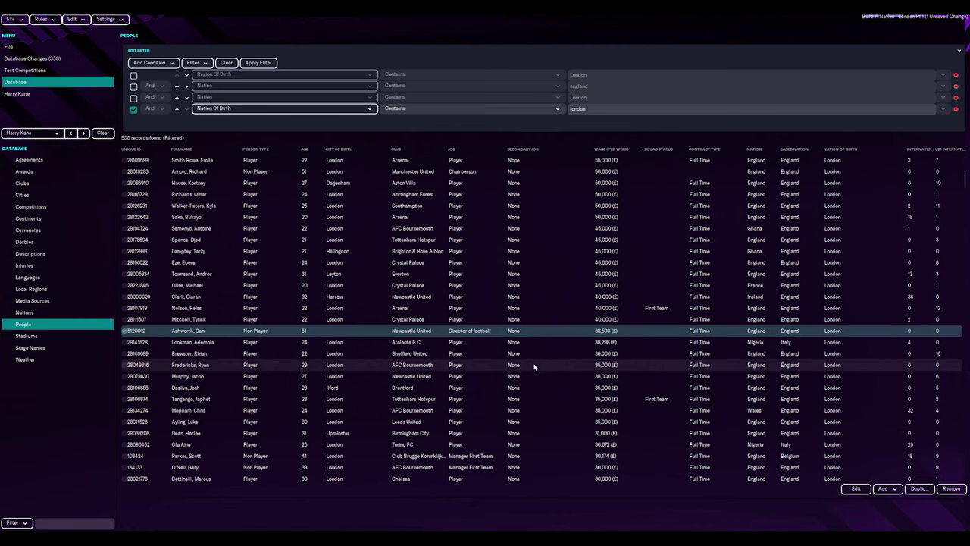
click(535, 368)
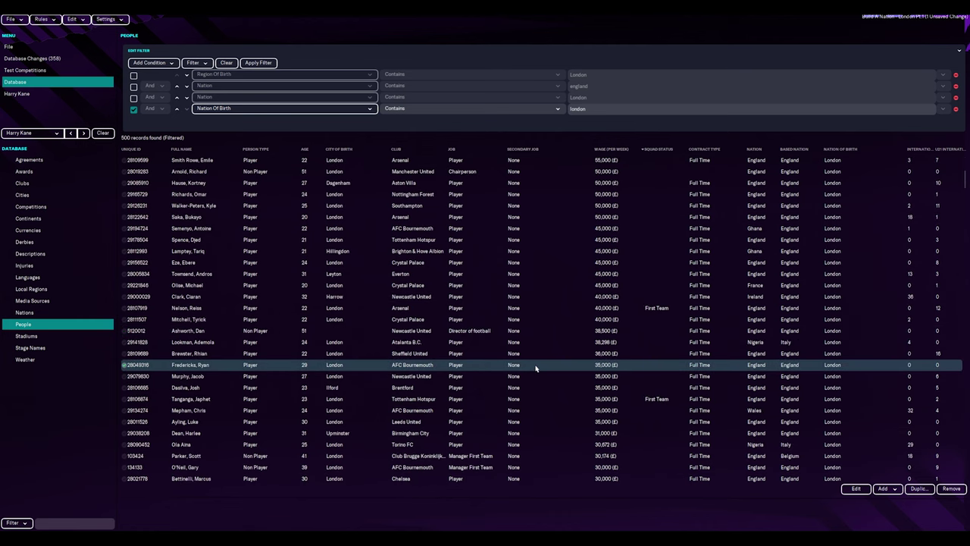
Switch to the Football Manager test save and check the Bournemouth full-back's nationalities and eligibility.
click(18, 17)
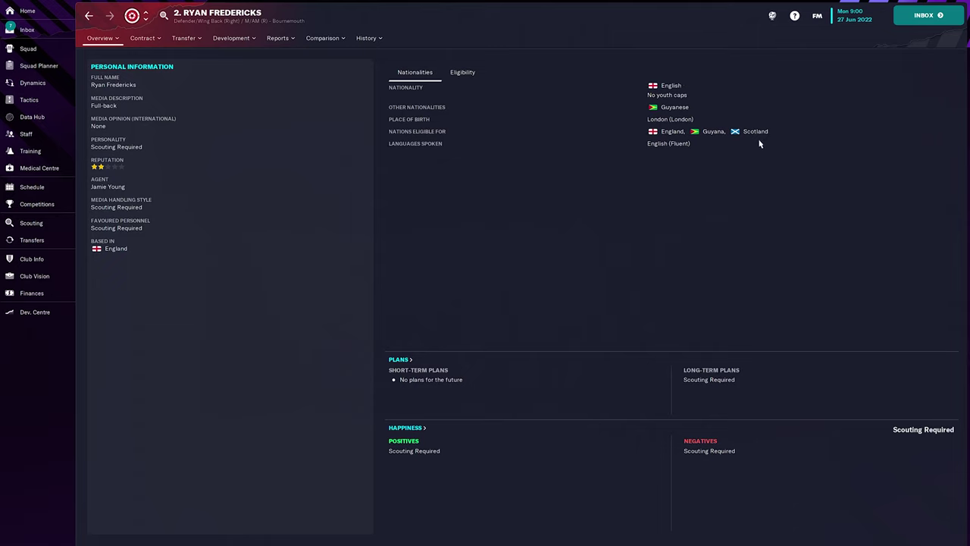
click(466, 76)
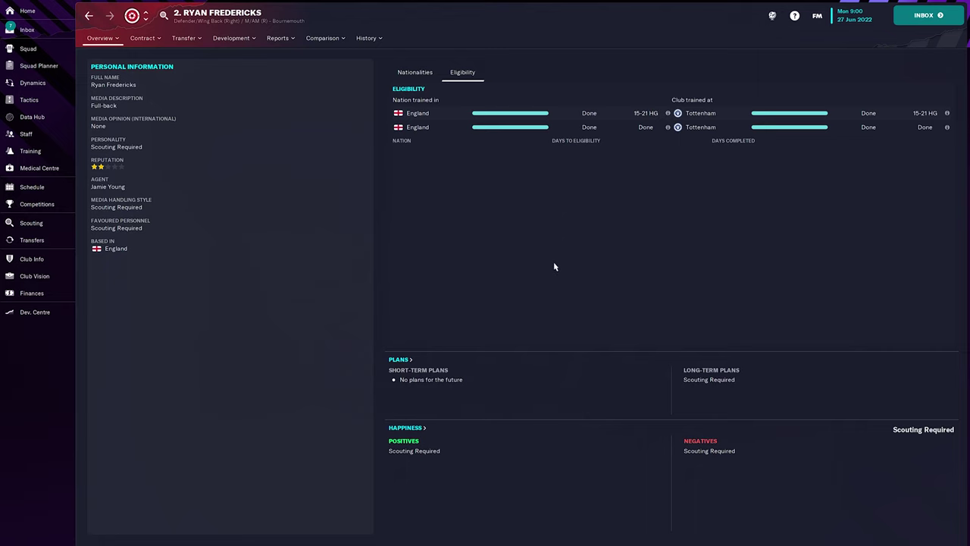
Search the test save for london and check the nation results.
click(348, 16)
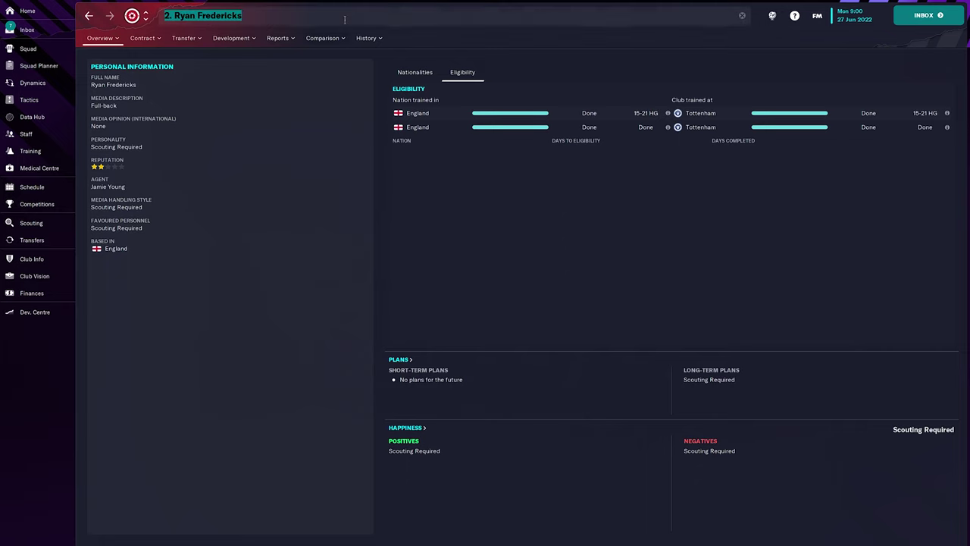
text(london)
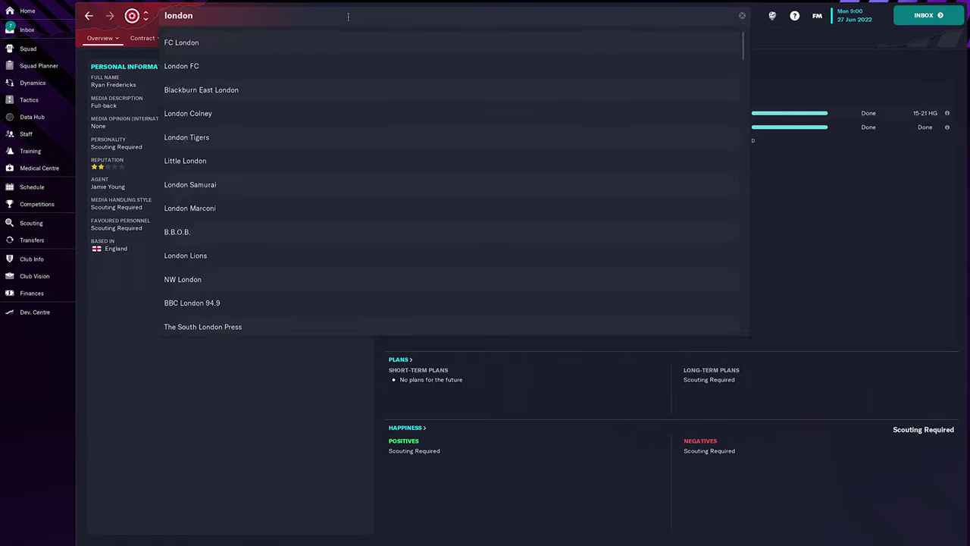
key(Return)
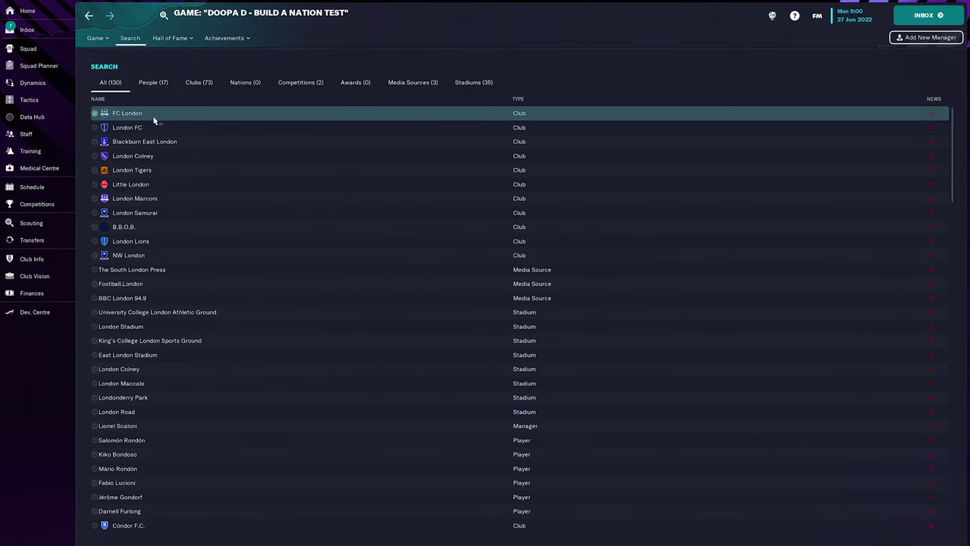
click(241, 84)
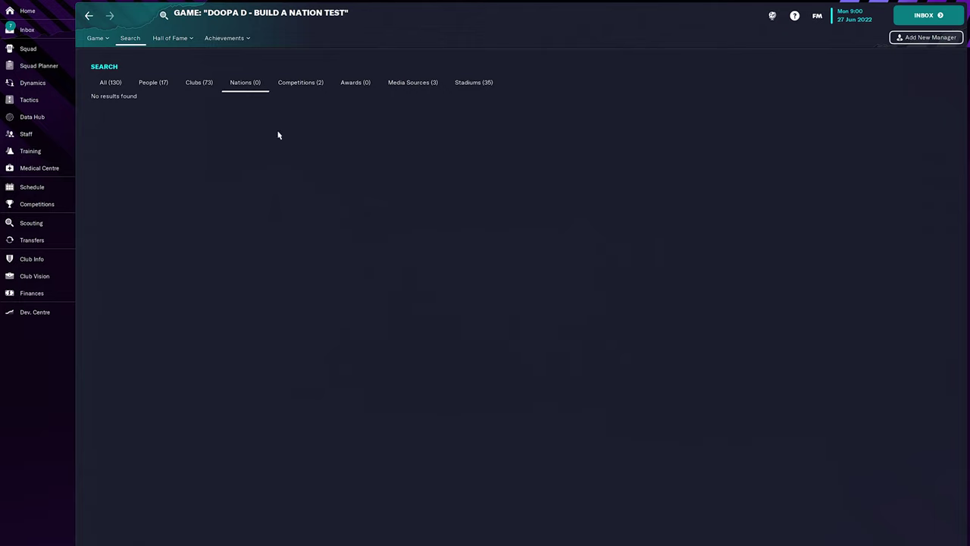
click(256, 85)
click(110, 83)
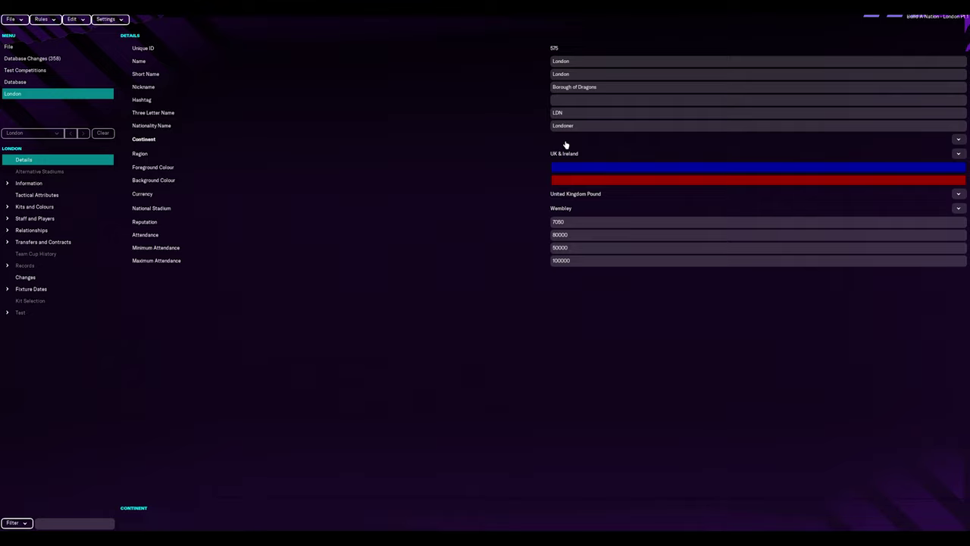
Switch to the Football Manager editor and assign a continent in the London nation's details.
click(959, 140)
click(359, 289)
click(612, 373)
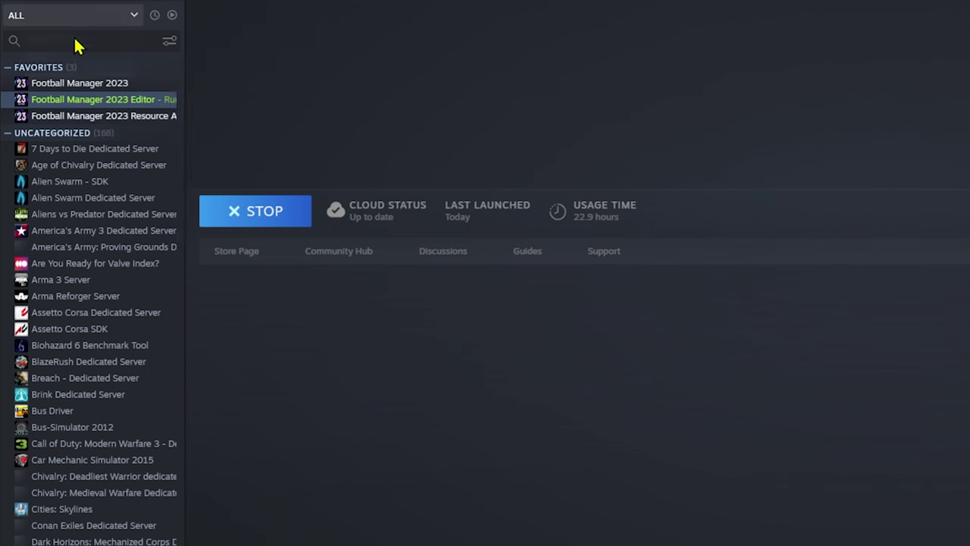
Switch to the Steam library and check that its filter includes tools, reviewing the listed Football Manager 2023 tools.
click(76, 15)
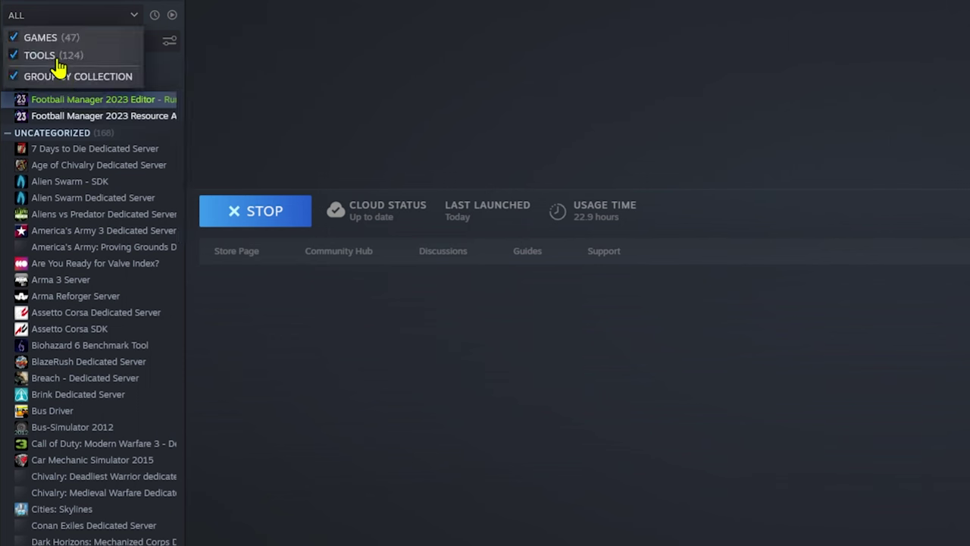
click(371, 468)
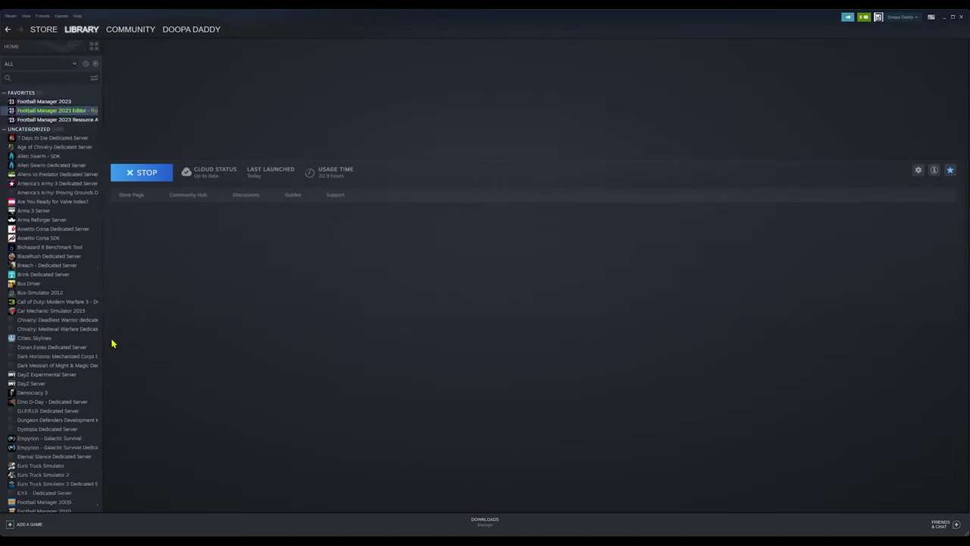
scroll(121, 542, down, 5)
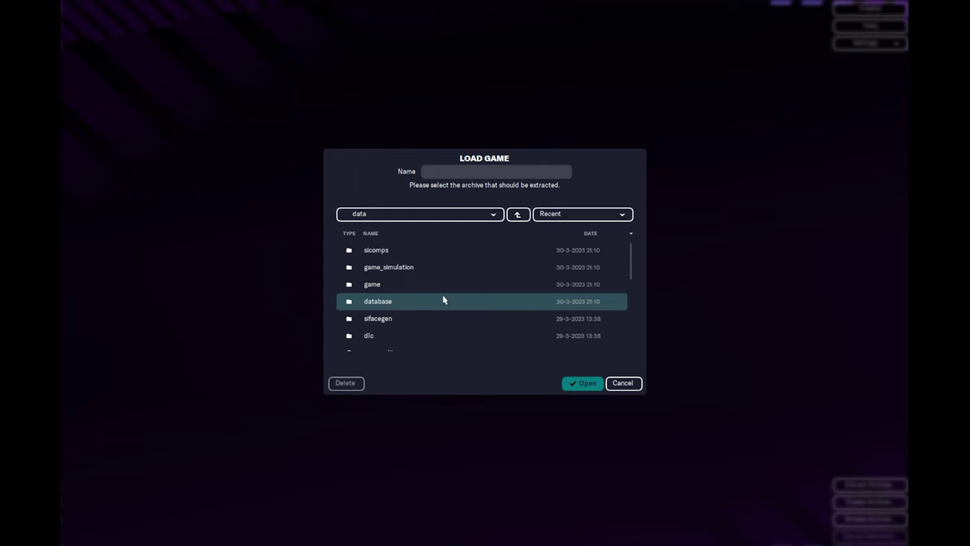
Switch to the Resource Archiver and select the comp editor archive in the Football Manager 2023 data folder, with FM23 Extract as the extraction destination.
click(471, 217)
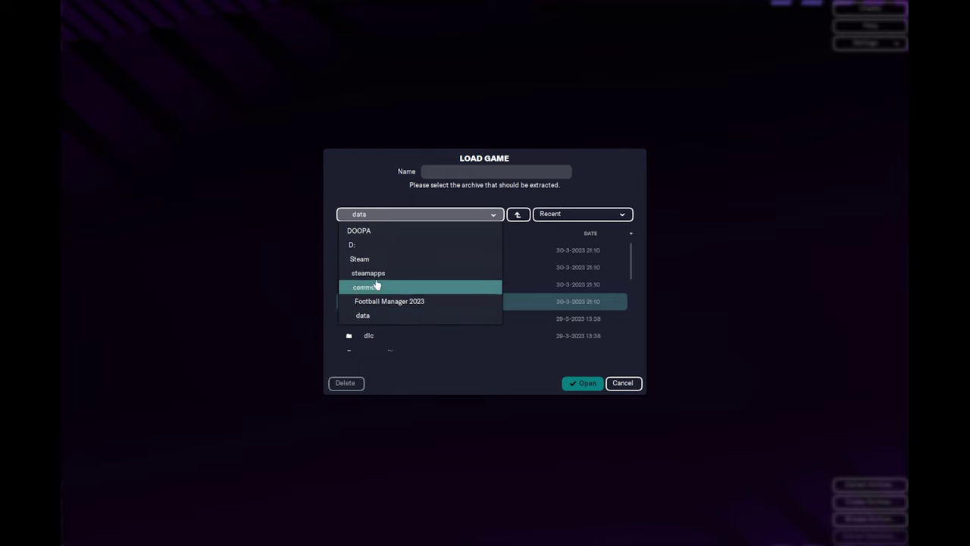
click(430, 306)
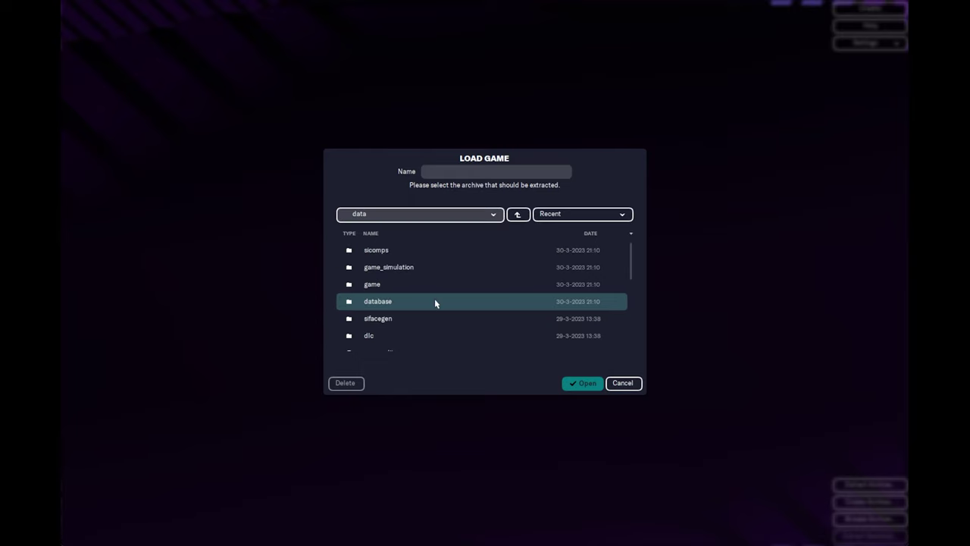
scroll(434, 300, down, 3)
click(420, 285)
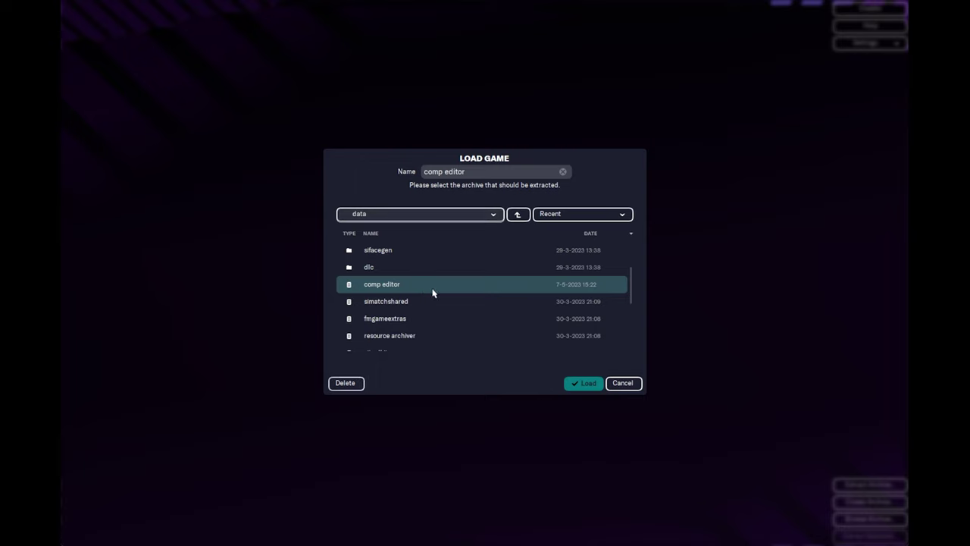
click(584, 383)
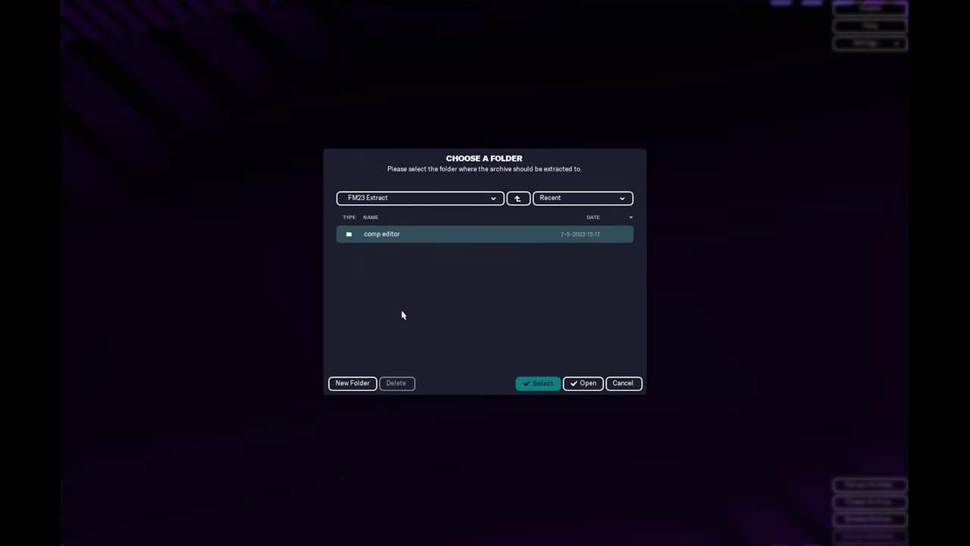
click(428, 199)
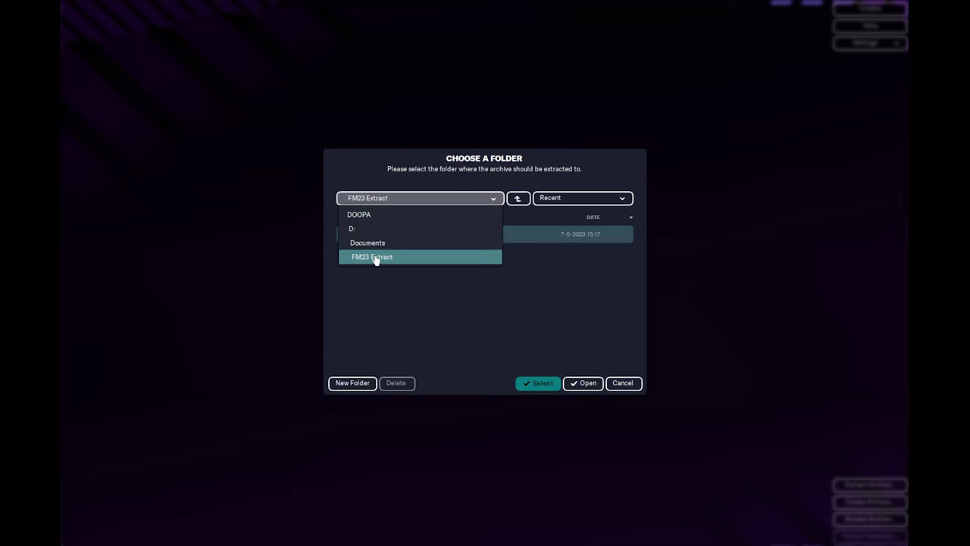
click(485, 338)
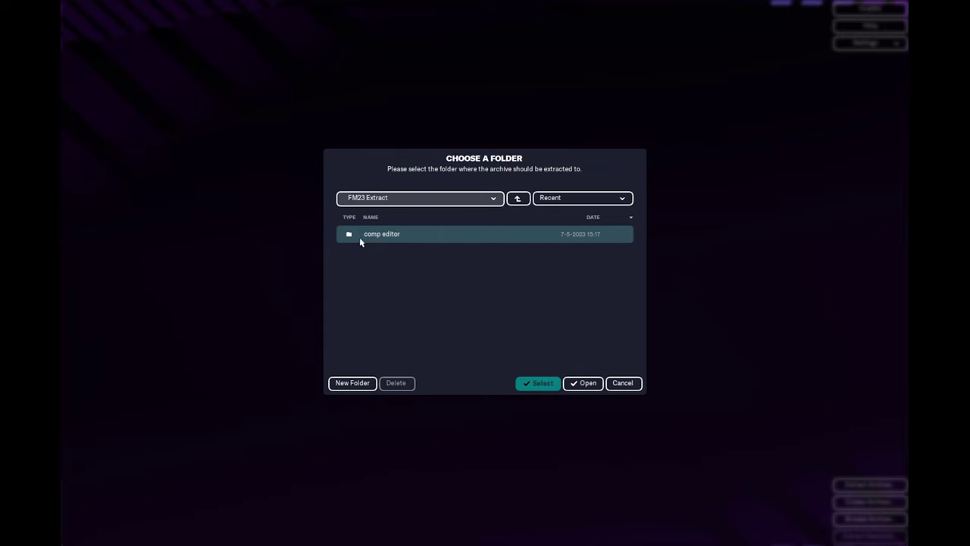
click(395, 288)
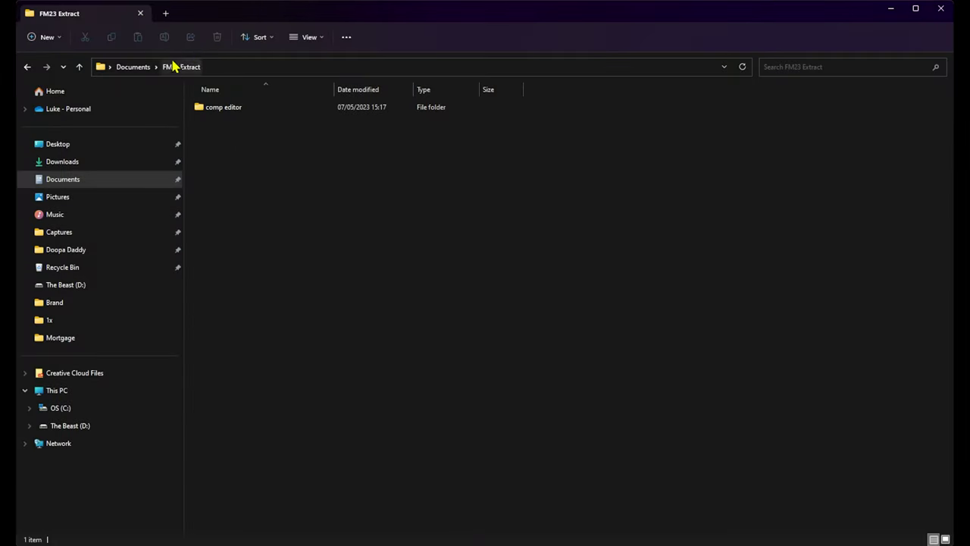
Switch to the FM23 Extract folder in File Explorer and open the nation XML file from comp editor > format > database.
double_click(234, 112)
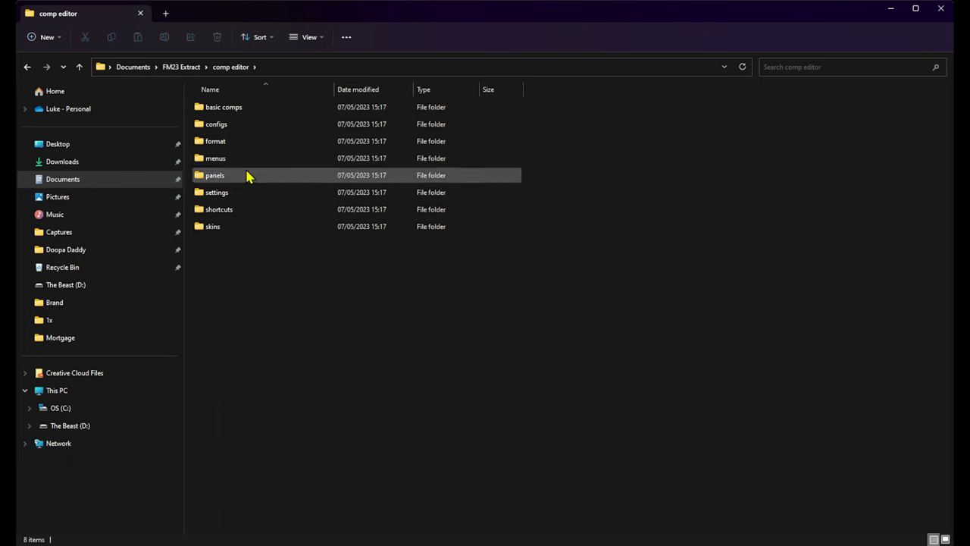
double_click(228, 142)
double_click(231, 126)
click(226, 435)
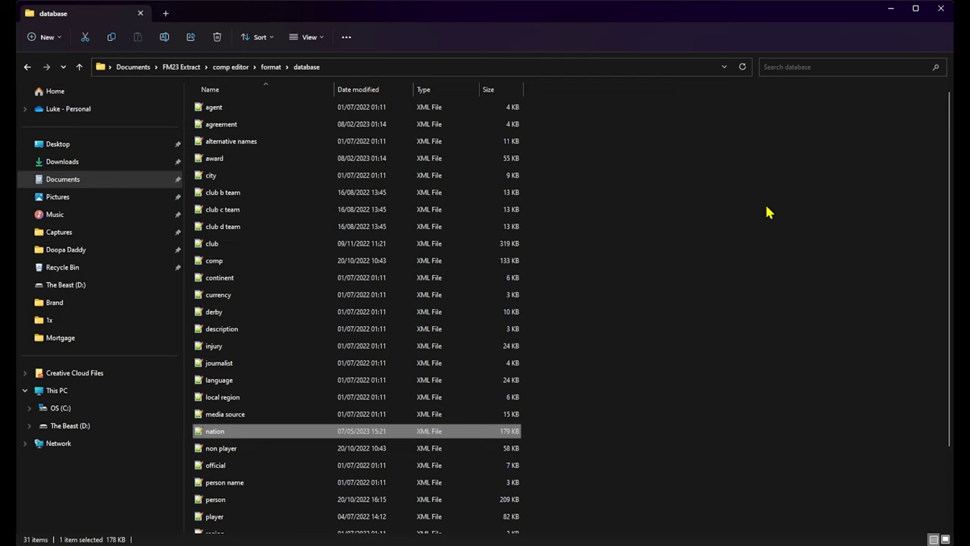
double_click(227, 433)
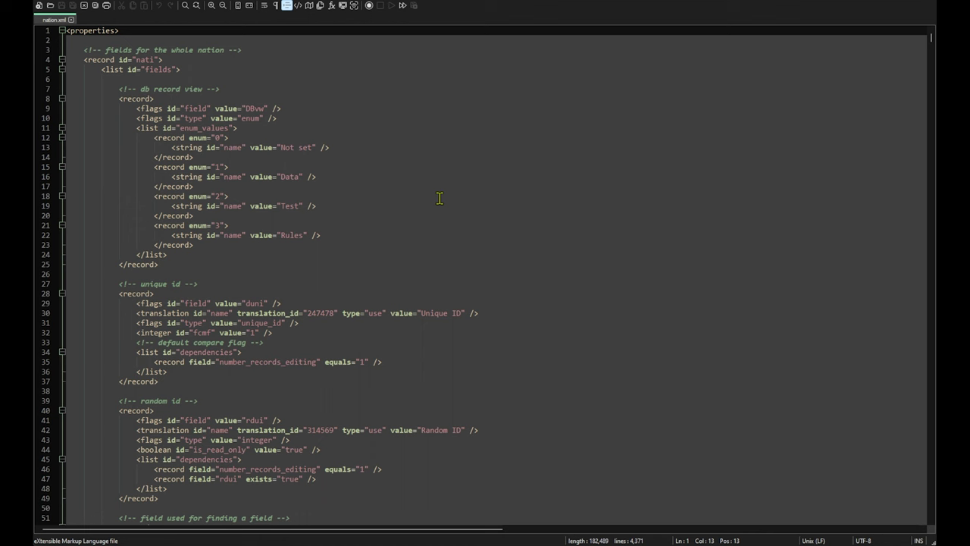
Set is_read_only to true in the Continent record of nation.xml.
scroll(421, 219, down, 20)
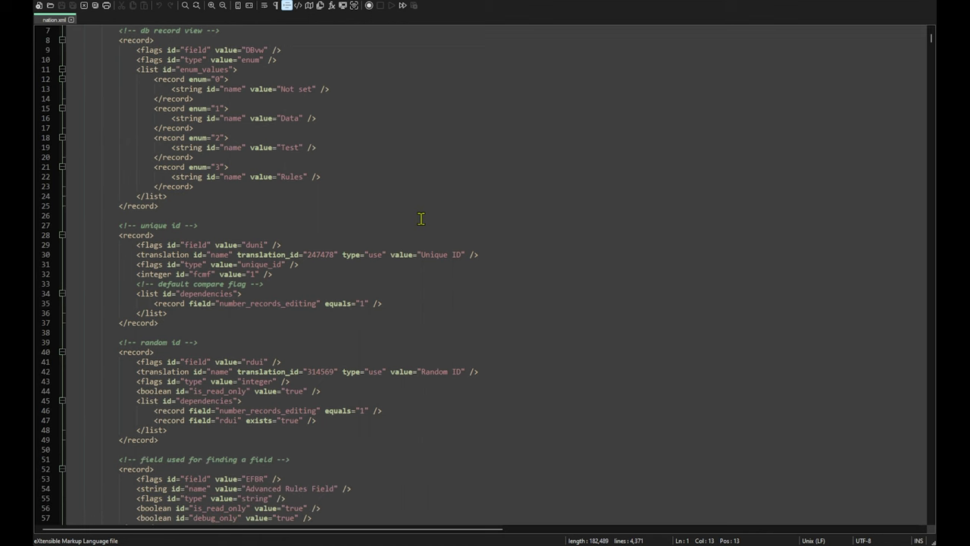
scroll(421, 219, down, 19)
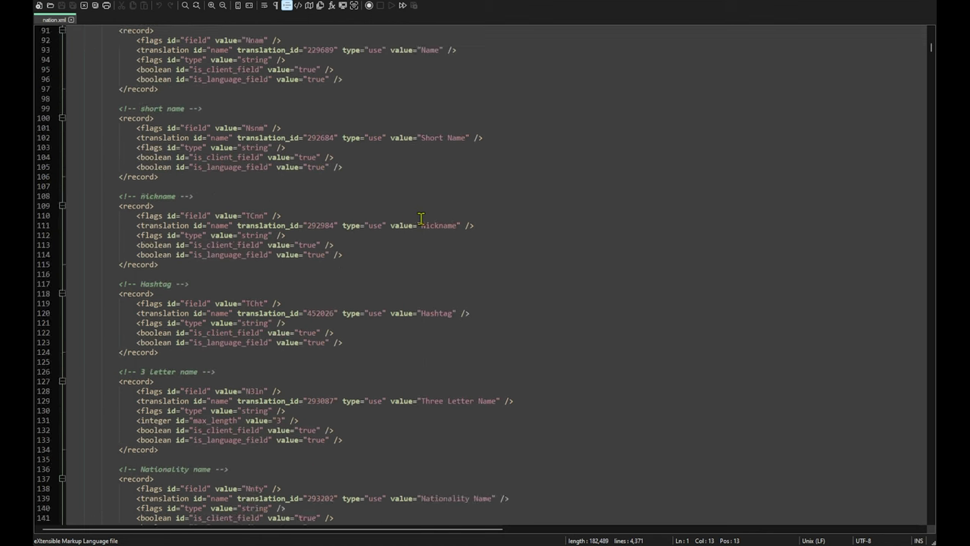
scroll(421, 219, down, 9)
click(205, 99)
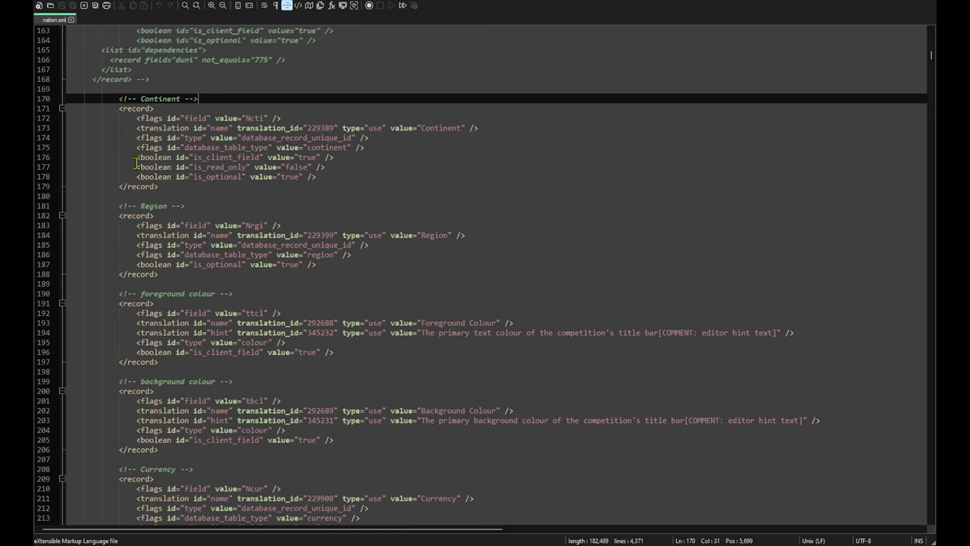
drag(136, 167, 250, 168)
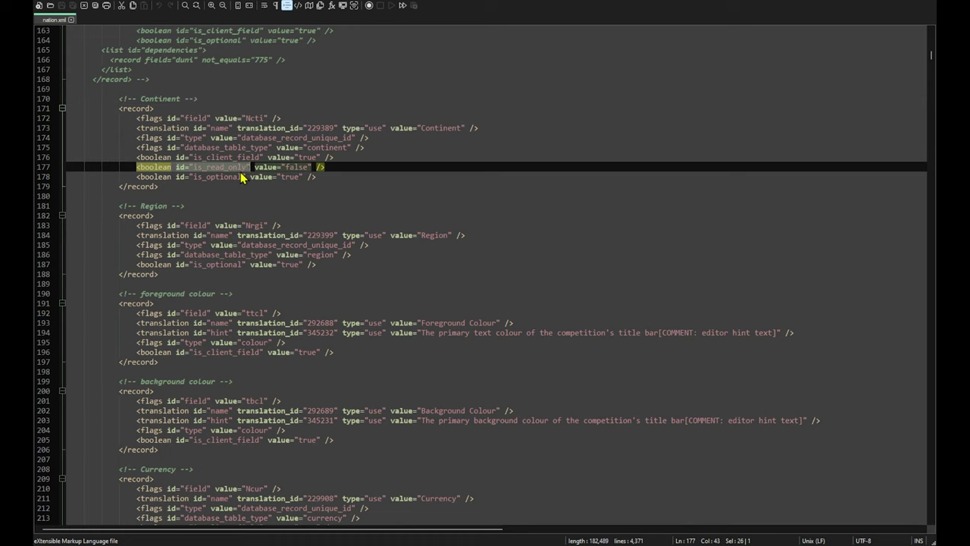
click(350, 169)
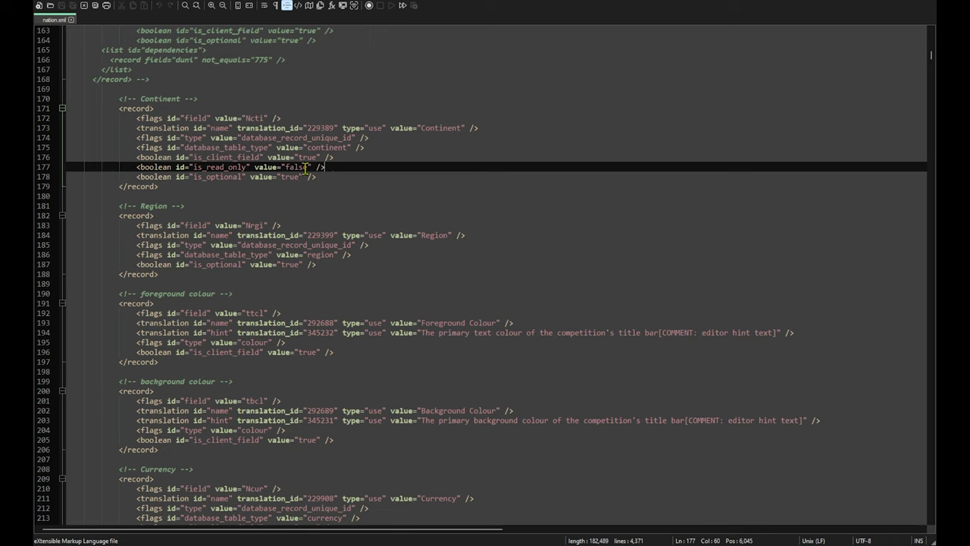
drag(307, 168, 286, 167)
text(true)
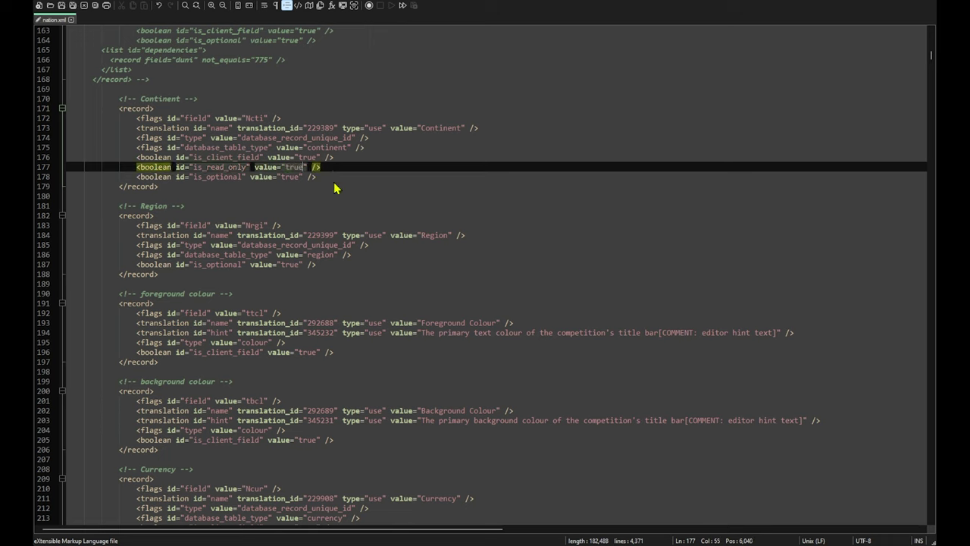
key(Down)
key(Down)
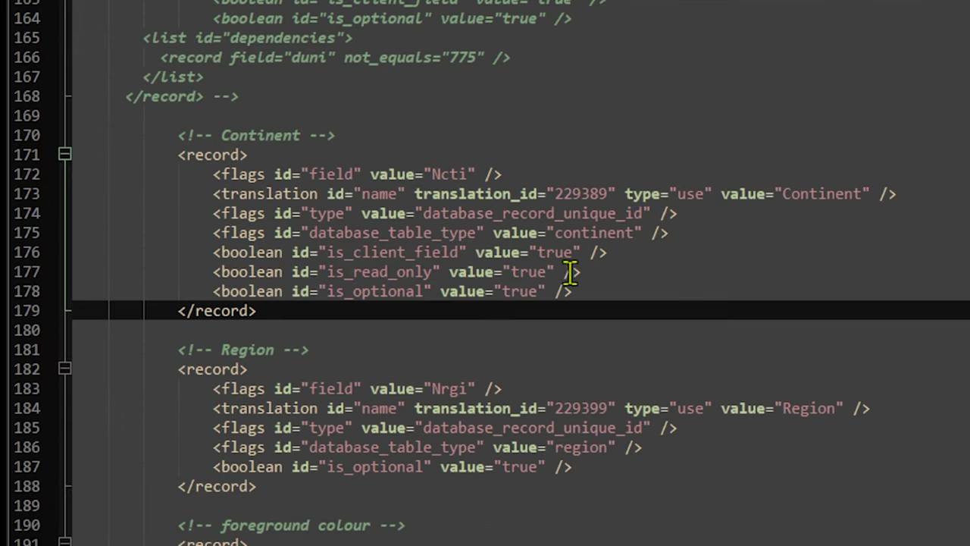
Set the Continent record's is_read_only value to false.
click(545, 272)
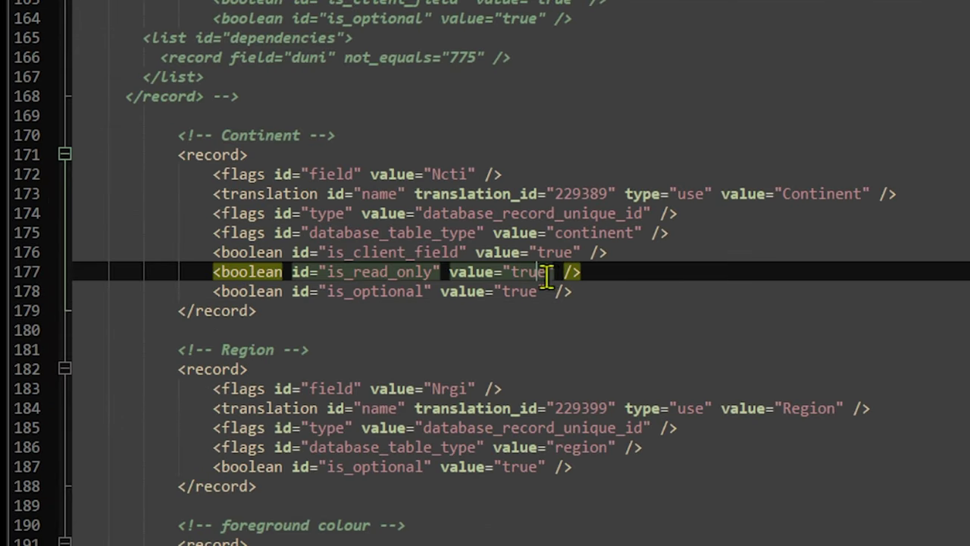
double_click(544, 272)
text(false)
click(716, 322)
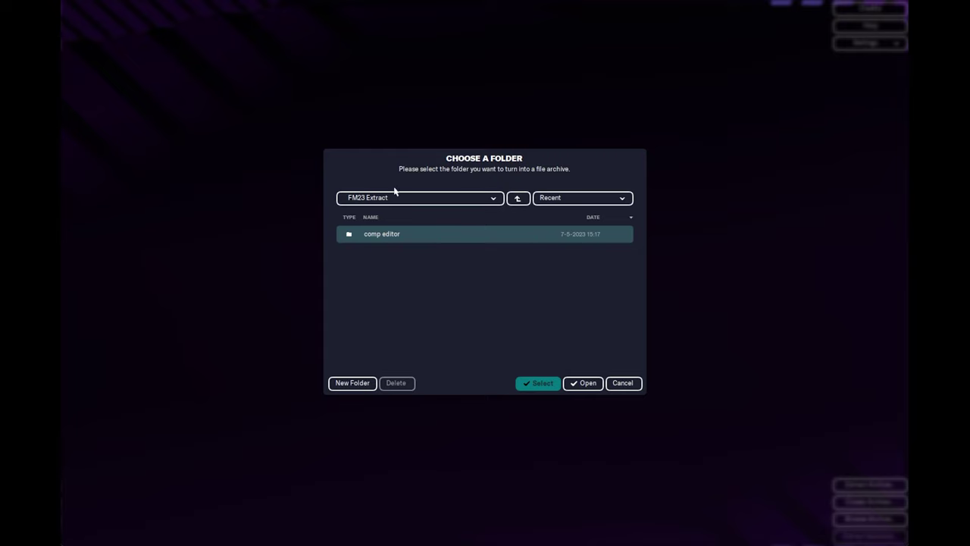
Switch to the Resource Archiver and archive the extracted comp editor folder, saving it over comp editor in the data folder.
click(444, 280)
click(404, 236)
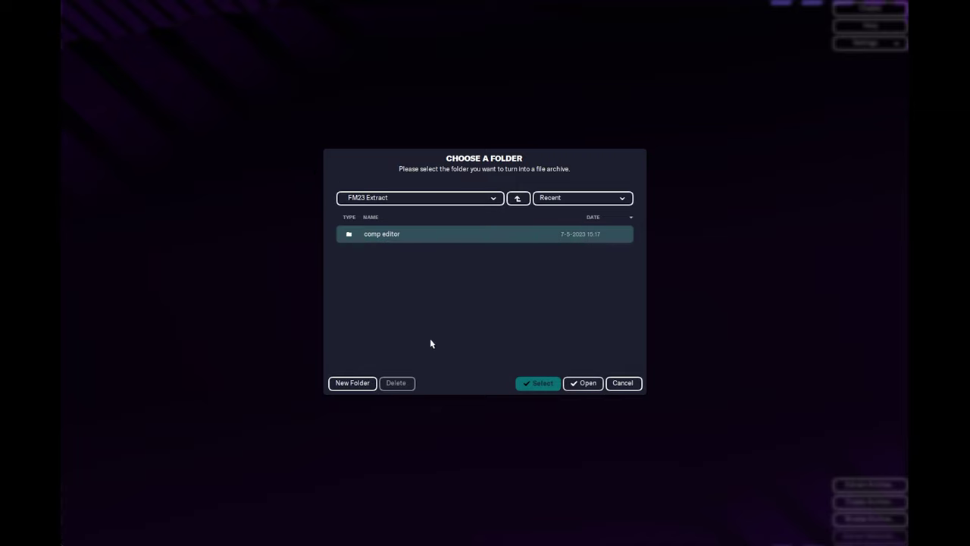
click(542, 386)
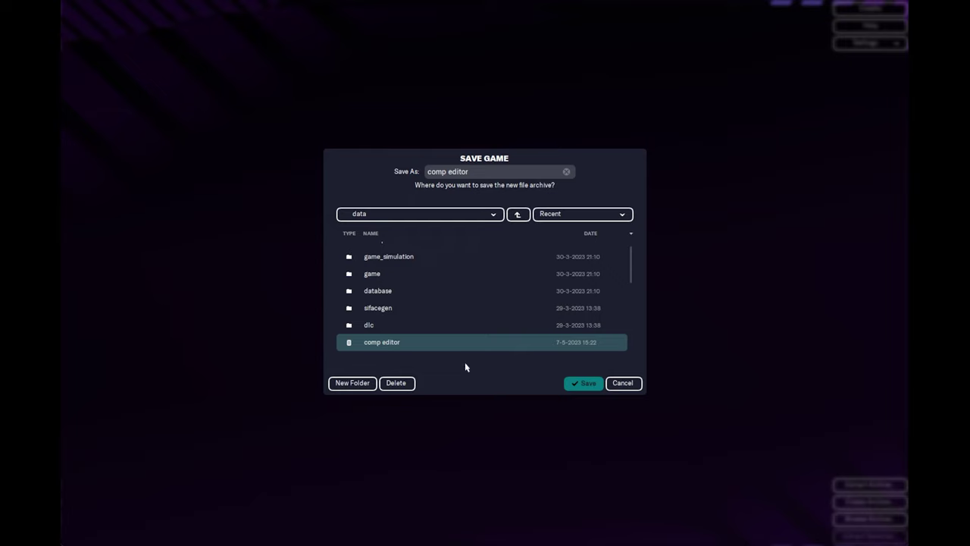
scroll(425, 309, down, 1)
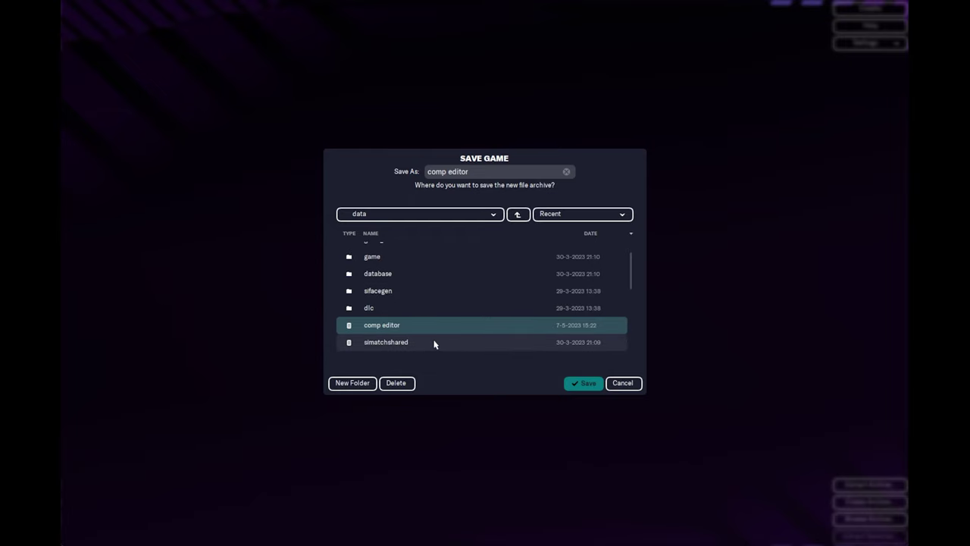
click(437, 218)
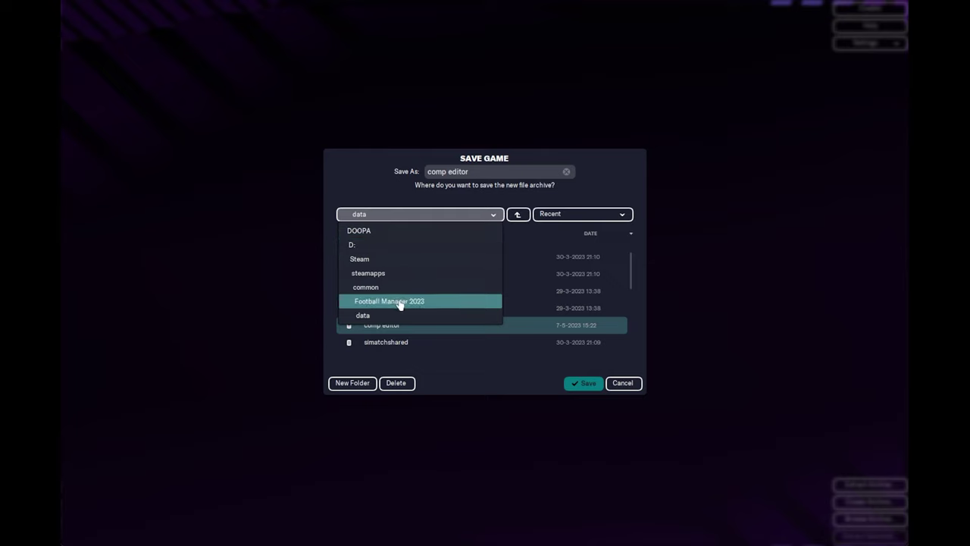
click(447, 210)
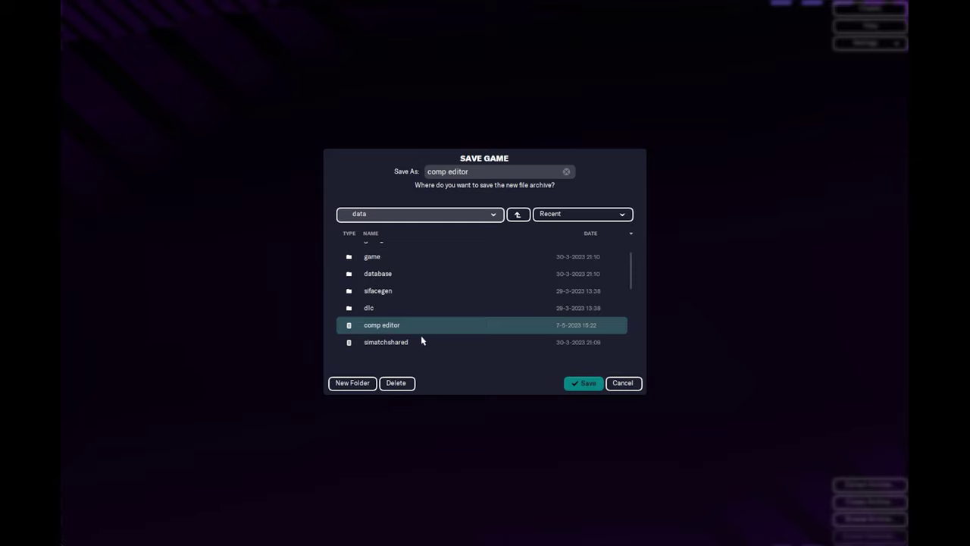
click(578, 386)
click(537, 295)
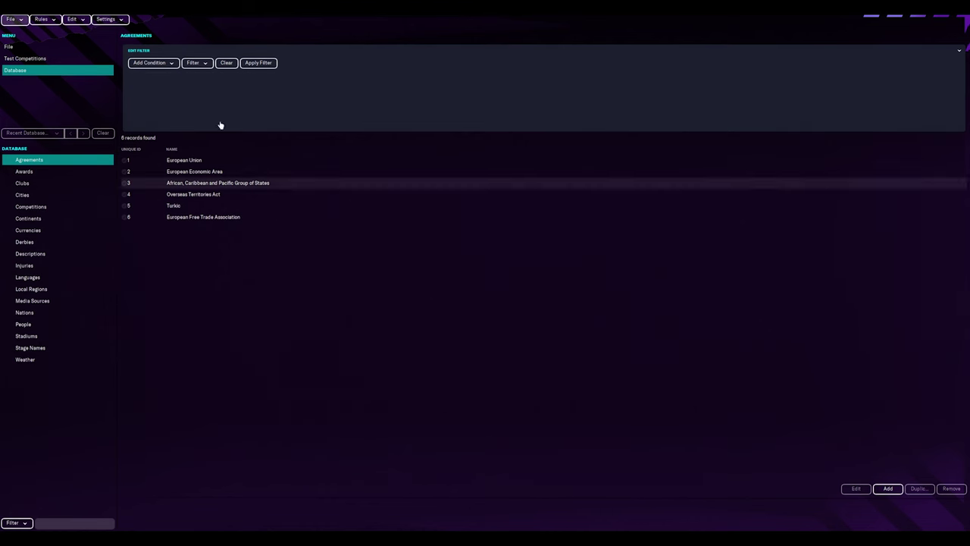
Switch to the Football Manager editor and load the Build A Nation - London editor data.
click(12, 19)
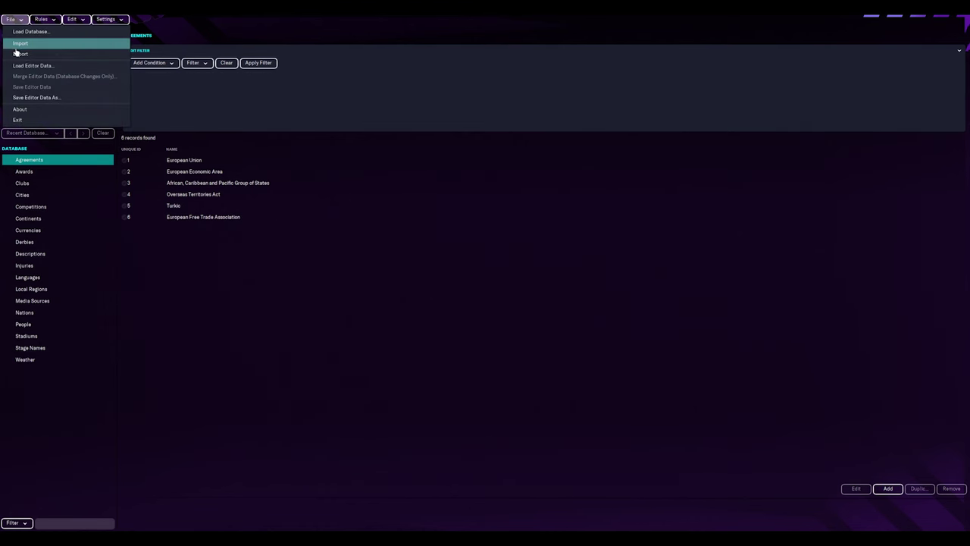
click(51, 65)
click(410, 231)
click(604, 379)
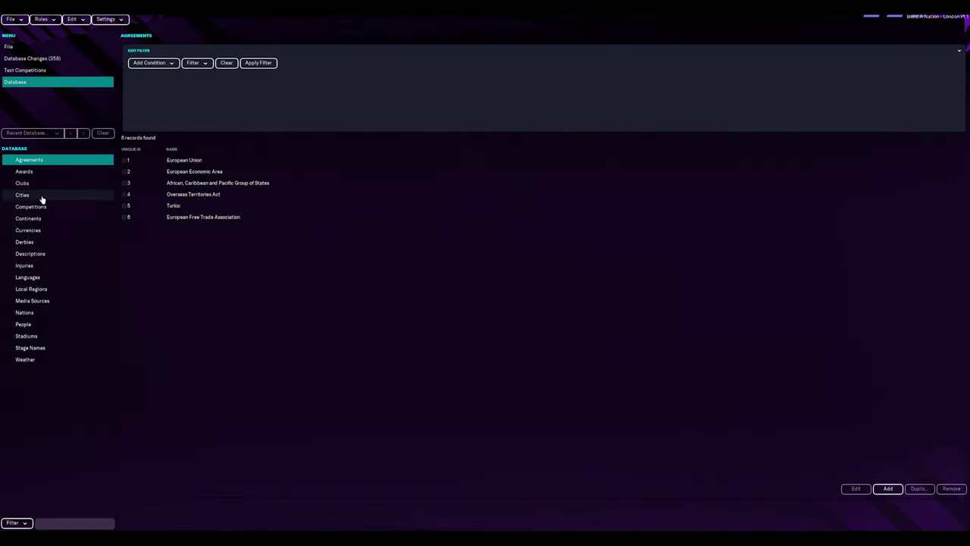
Open the London nation's details and set its continent to Europe.
click(50, 312)
double_click(635, 159)
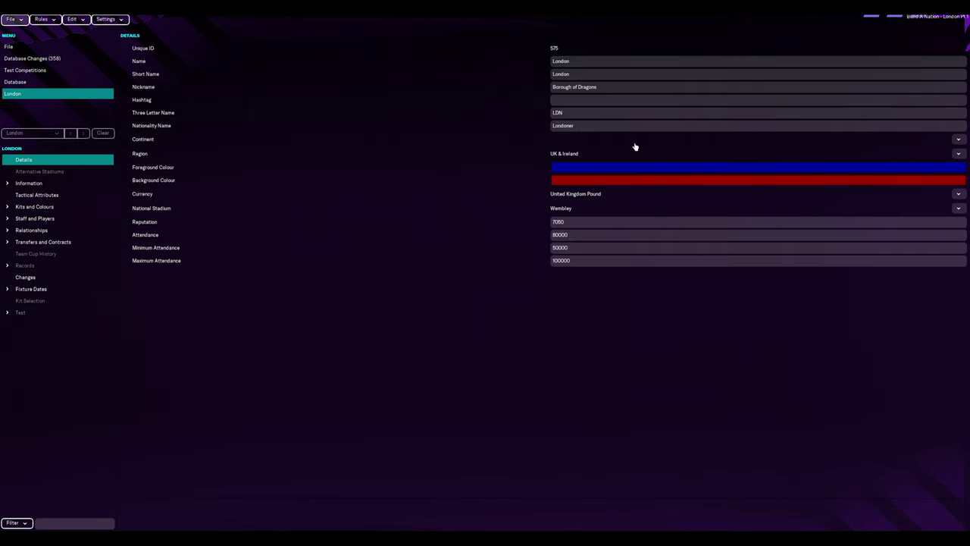
click(956, 144)
click(385, 287)
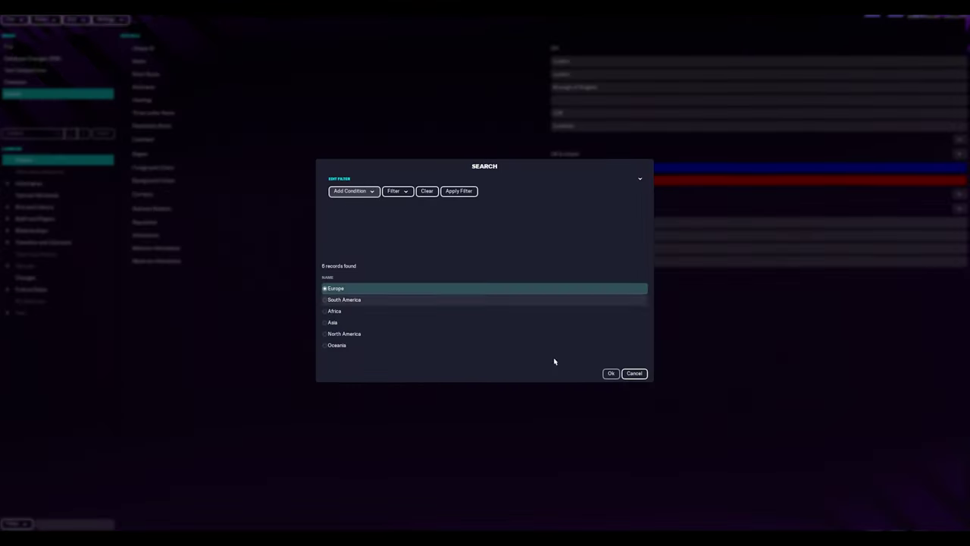
click(611, 373)
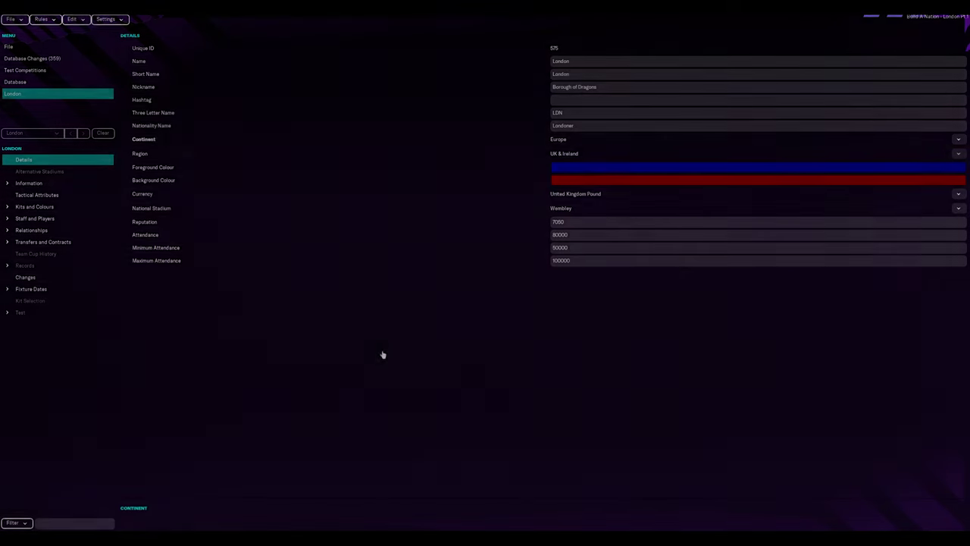
Start the nation rules wizard for London, creating new competitions and rules, and proceed to its settings page.
click(56, 19)
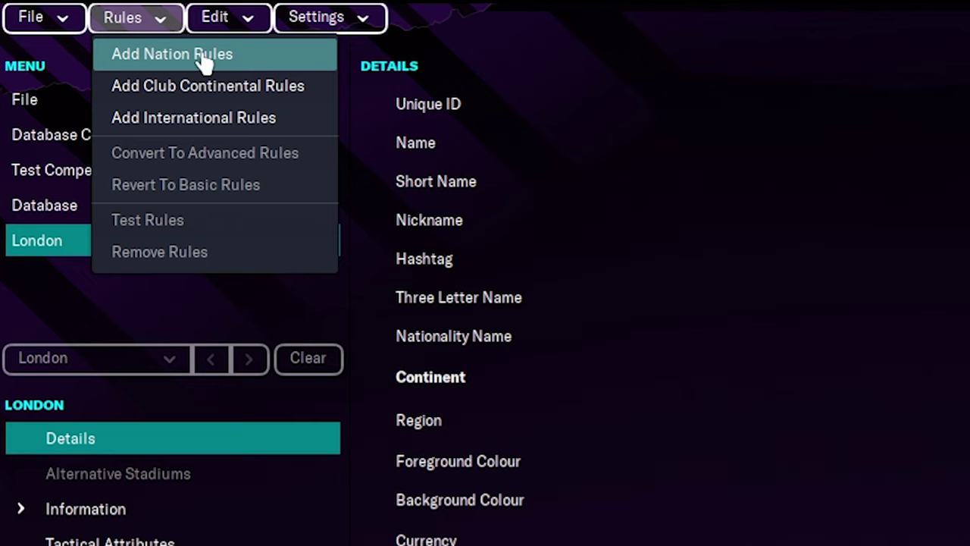
click(203, 58)
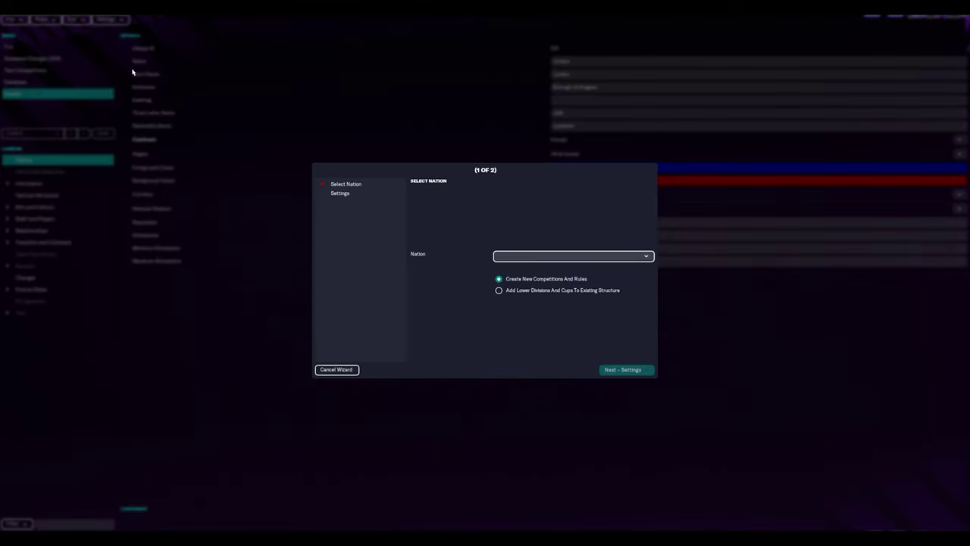
click(561, 294)
click(633, 261)
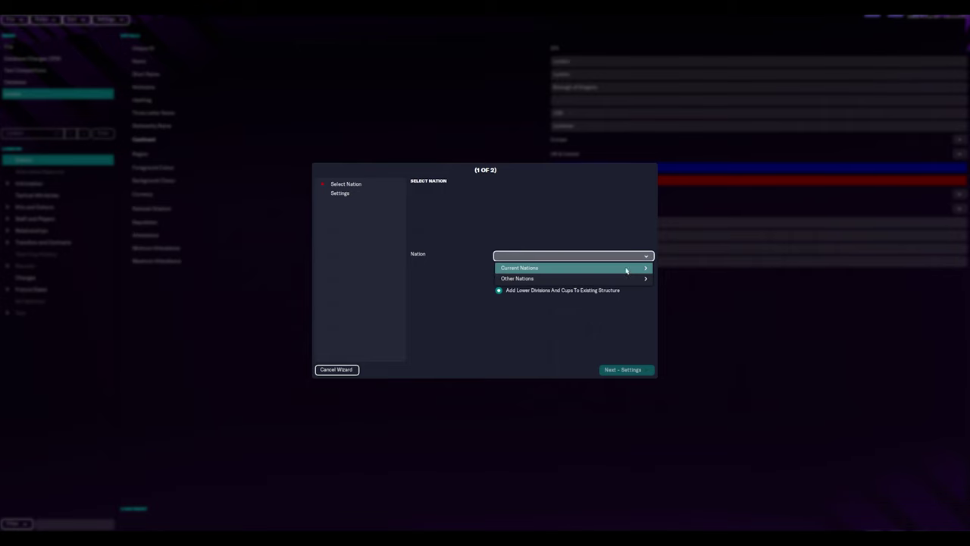
mouse_move(627, 268)
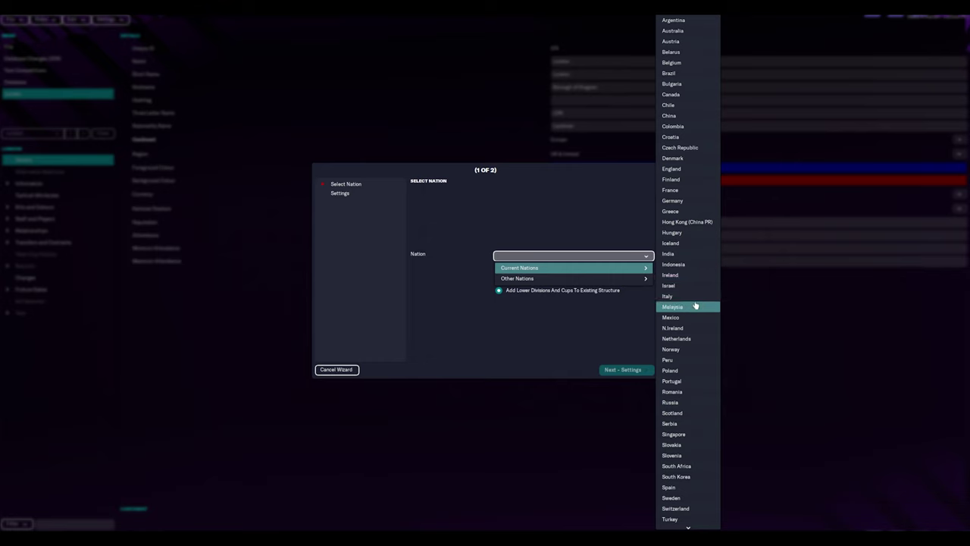
scroll(691, 387, down, 10)
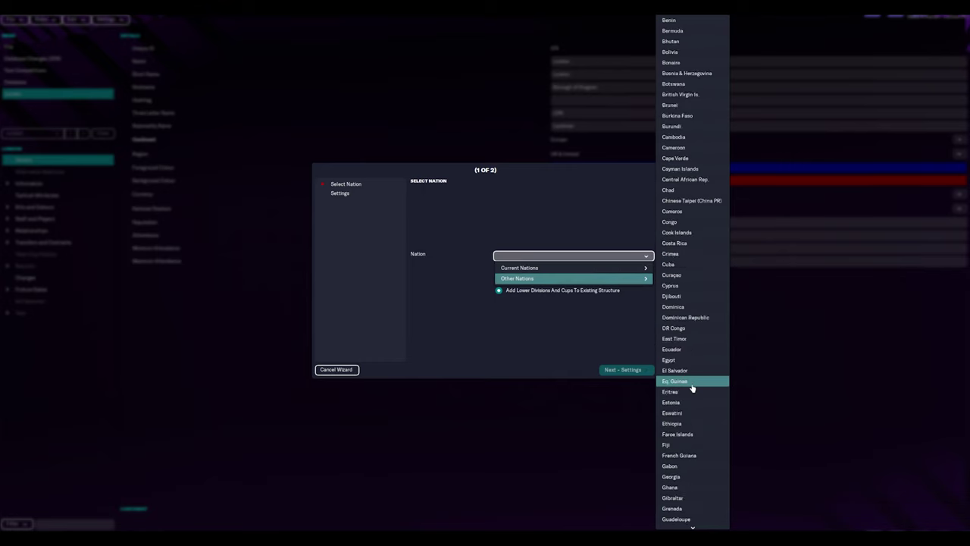
scroll(691, 387, down, 5)
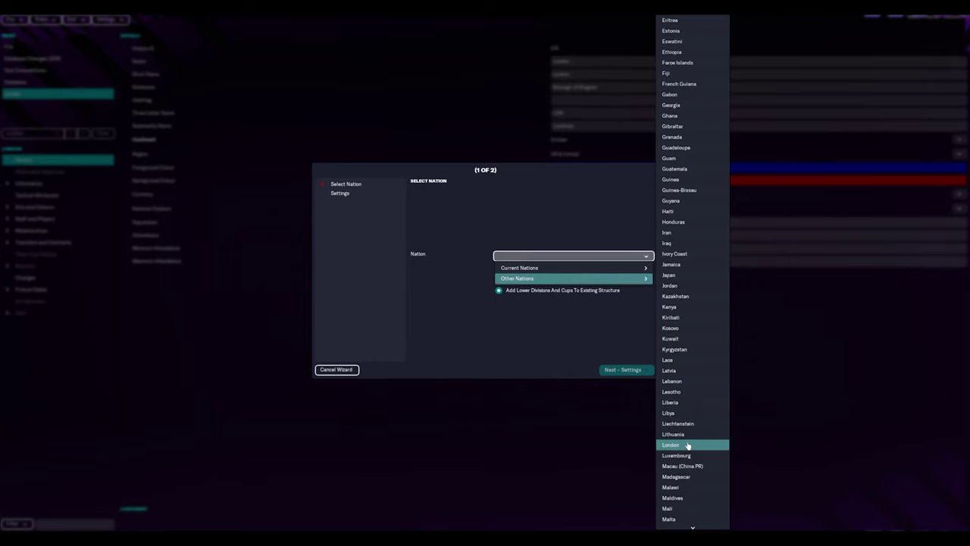
click(688, 445)
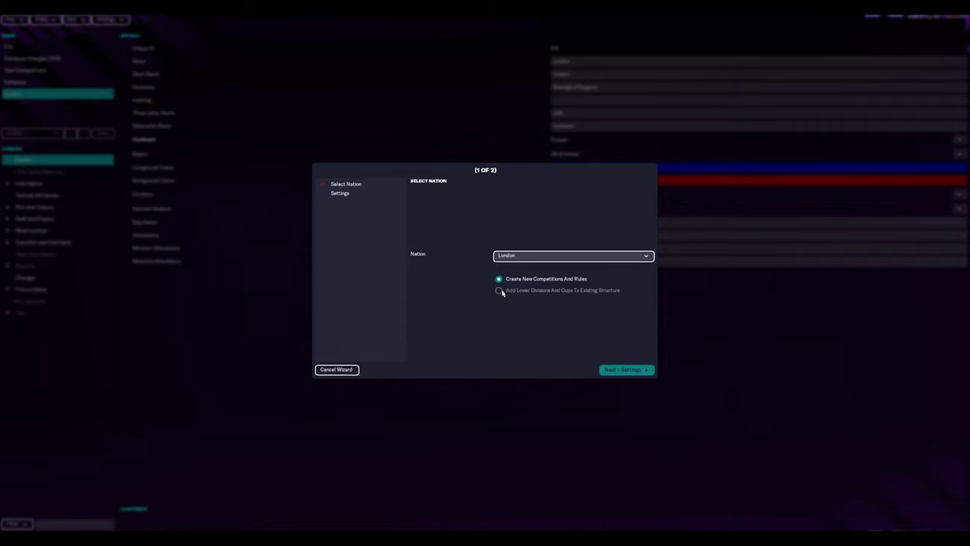
click(617, 370)
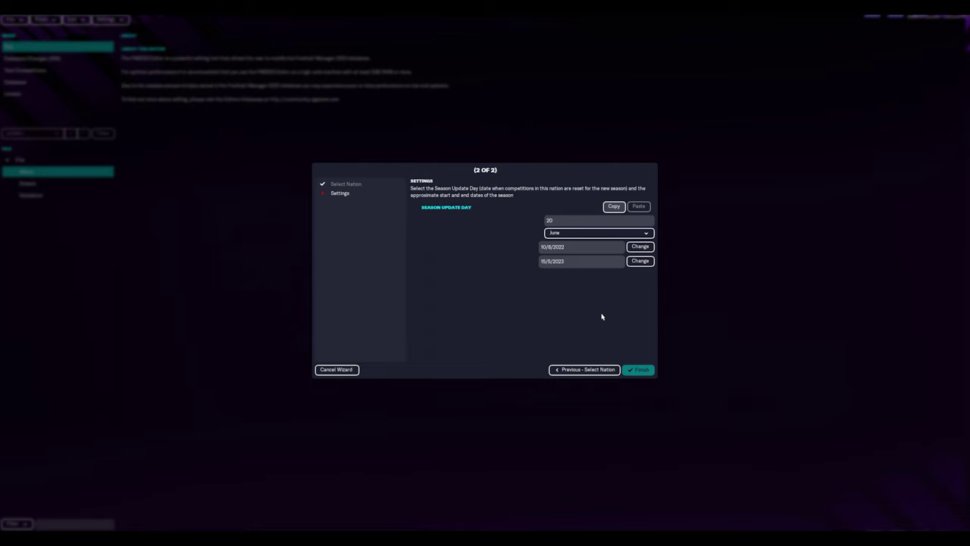
Set the season update day to 25 June, the season start date to 29/7/2022 and the end date's day to 29.
click(576, 219)
key(Return)
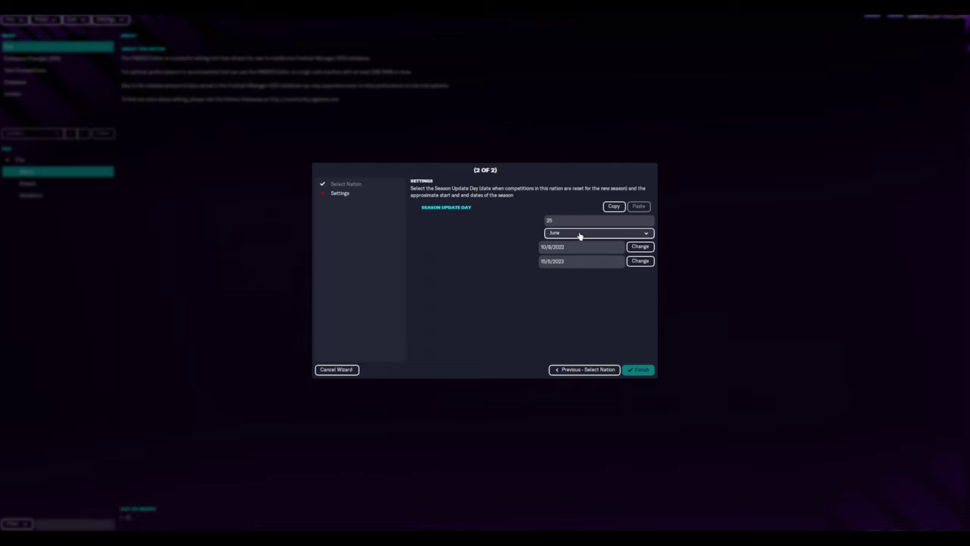
click(580, 237)
key(Tab)
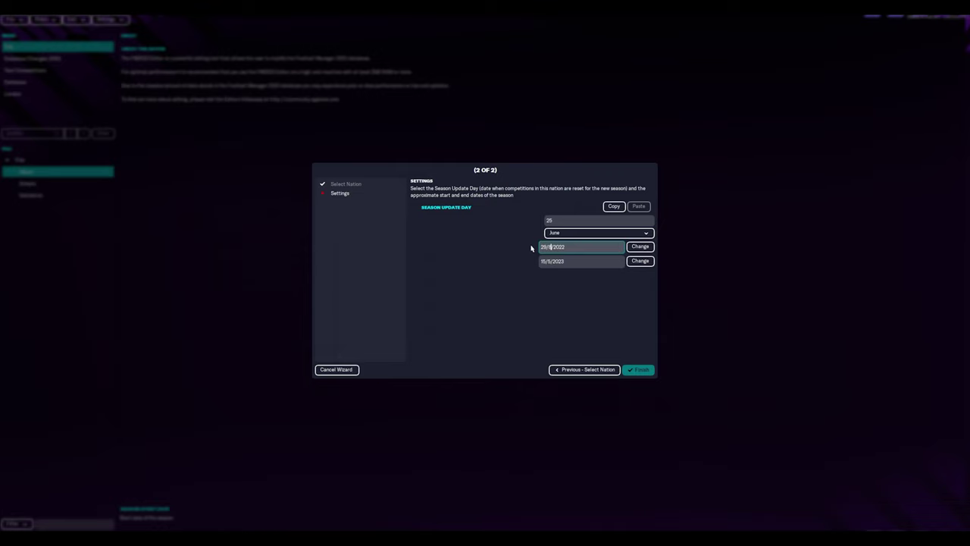
key(Tab)
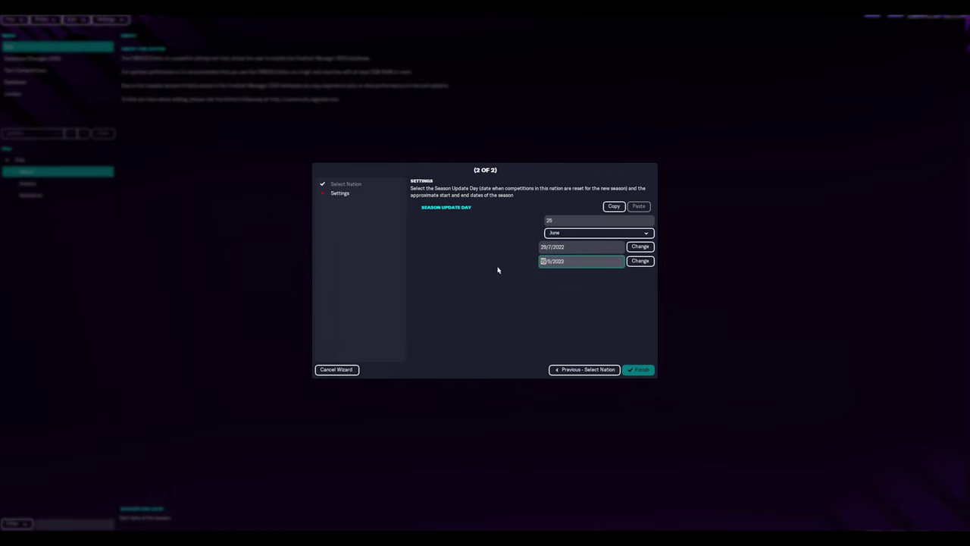
text(29)
key(Tab)
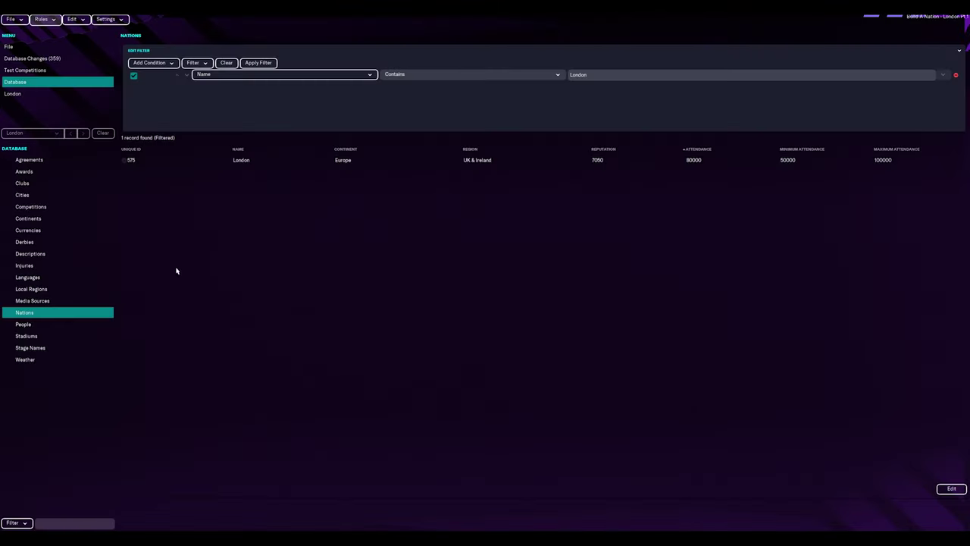
Open the clubs database and filter it to clubs whose local region contains London.
click(43, 186)
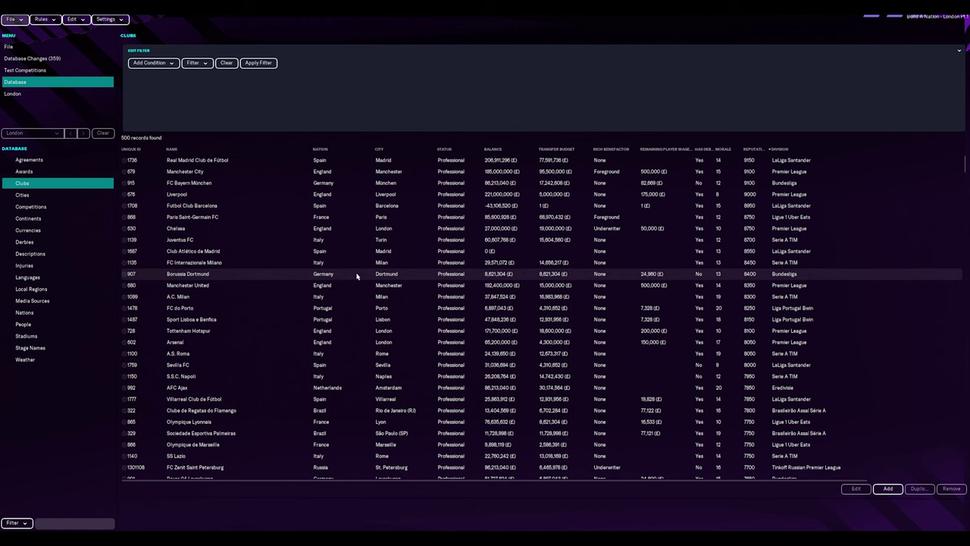
click(165, 65)
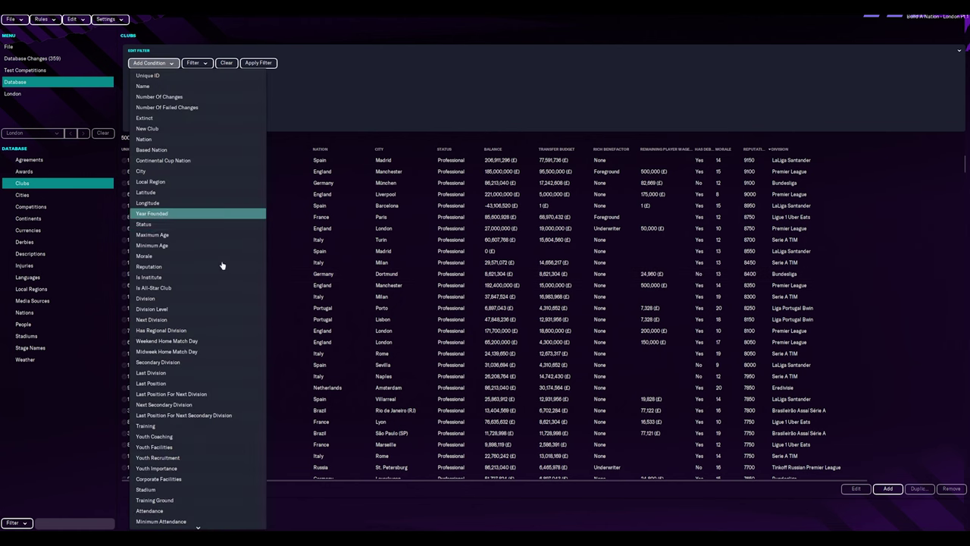
click(178, 186)
click(608, 75)
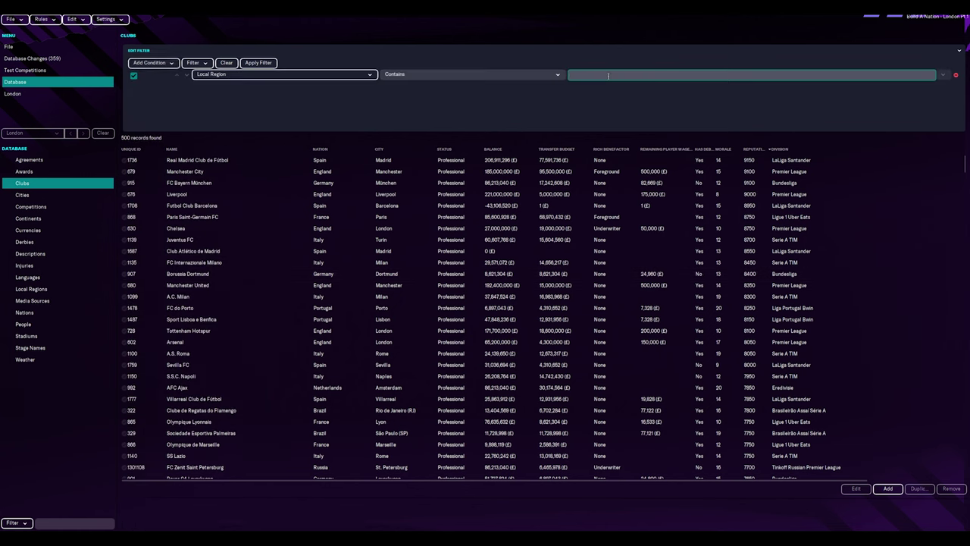
text(London)
key(Return)
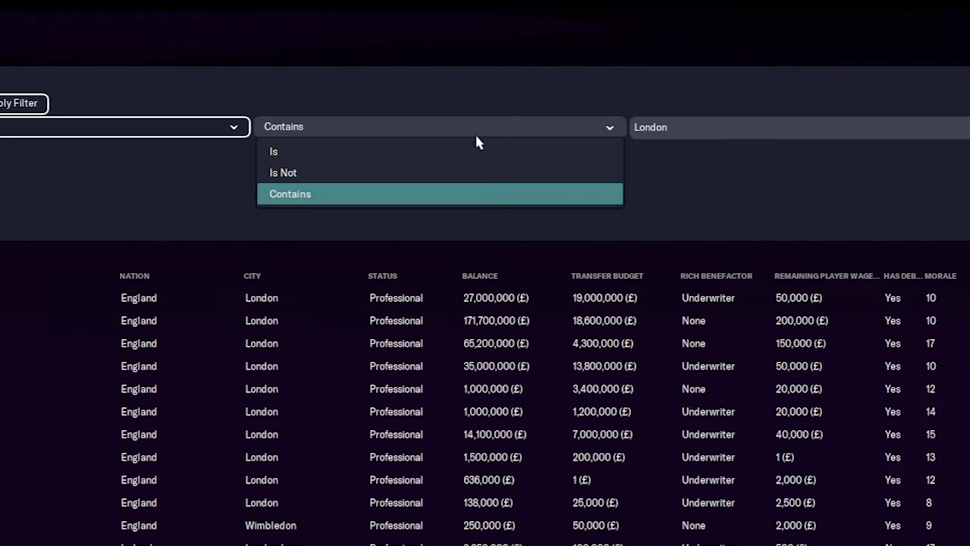
Change the local region condition to match exactly London, apply the filter and look through the clubs.
click(459, 154)
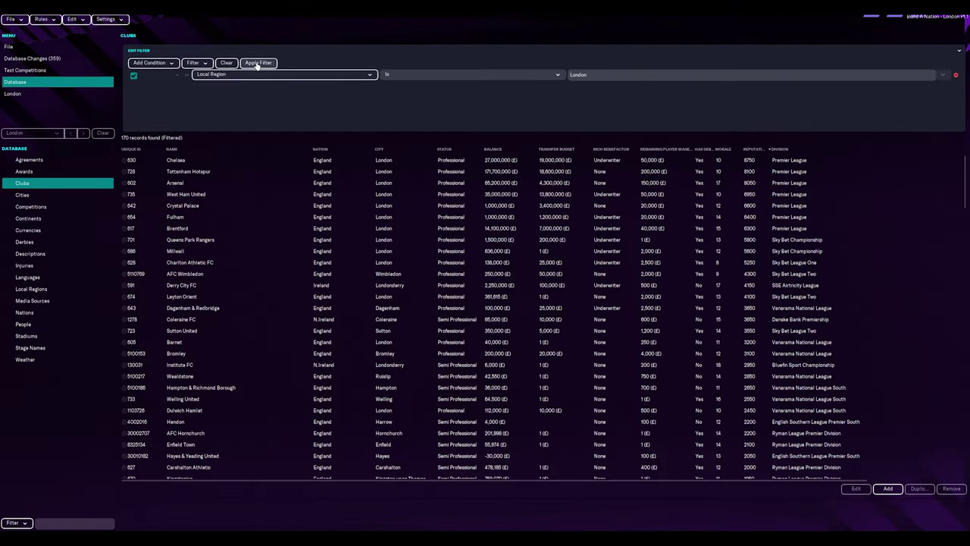
click(258, 64)
scroll(363, 309, down, 6)
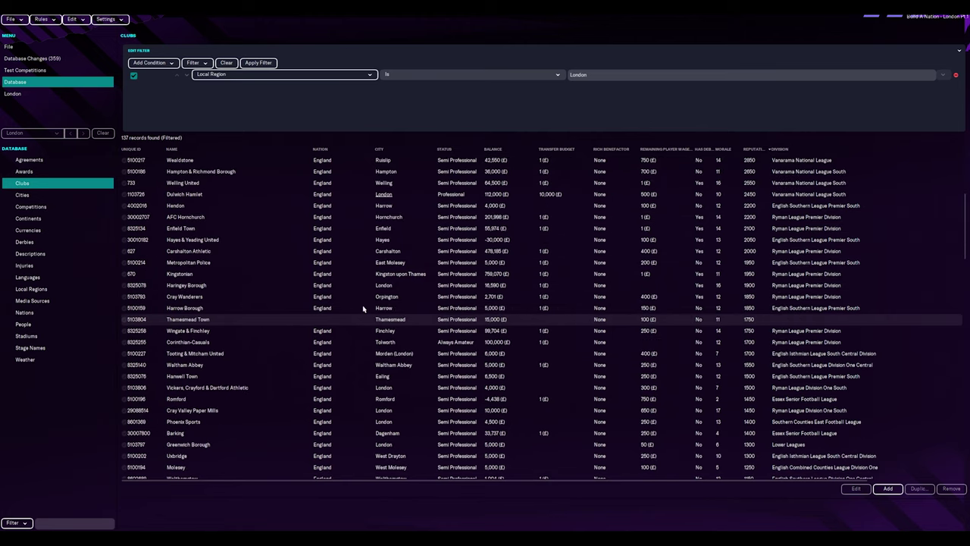
scroll(362, 308, up, 5)
Add a filter condition for clubs whose status is Professional and apply it.
click(157, 65)
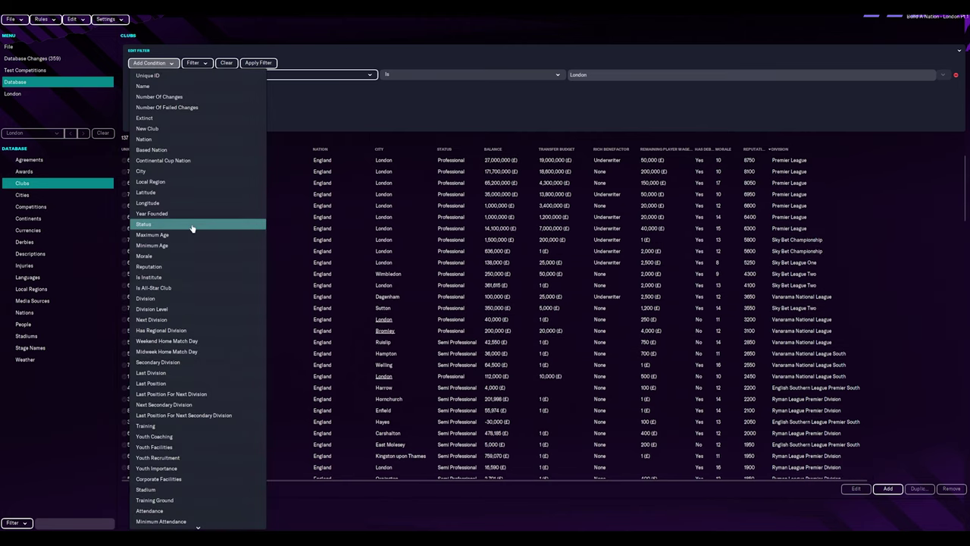
click(192, 227)
click(650, 86)
click(652, 98)
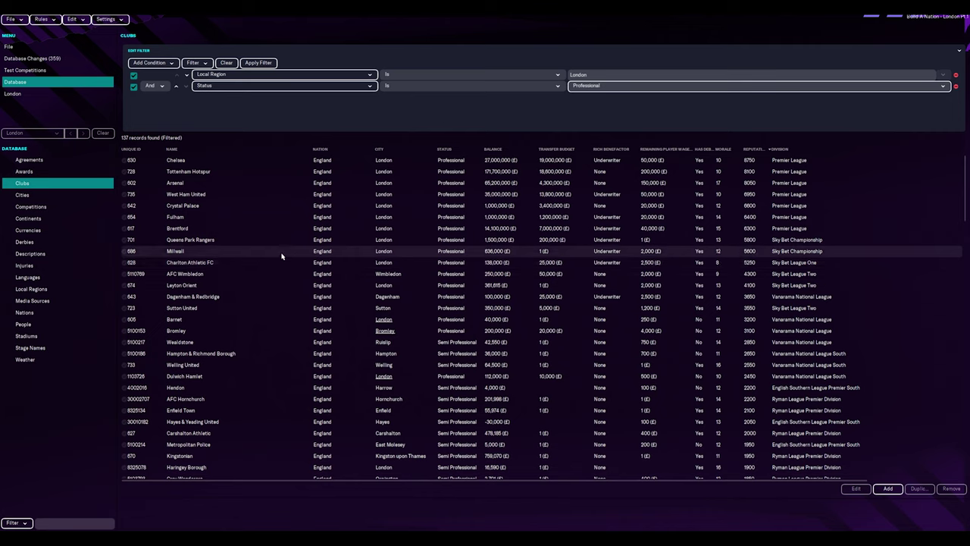
key(Return)
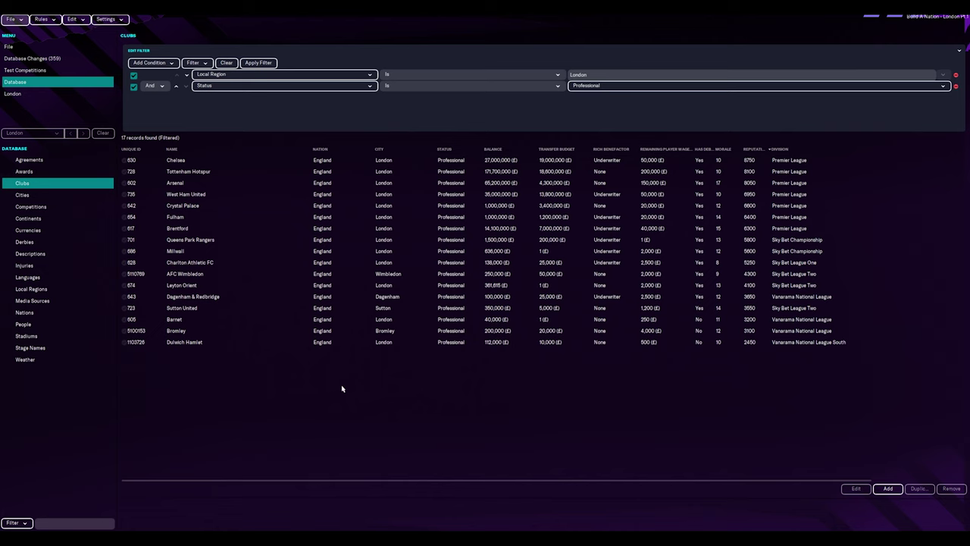
Open all the filtered London clubs together, view their shared nation fields and return to the clubs list.
click(240, 342)
shift+click(231, 162)
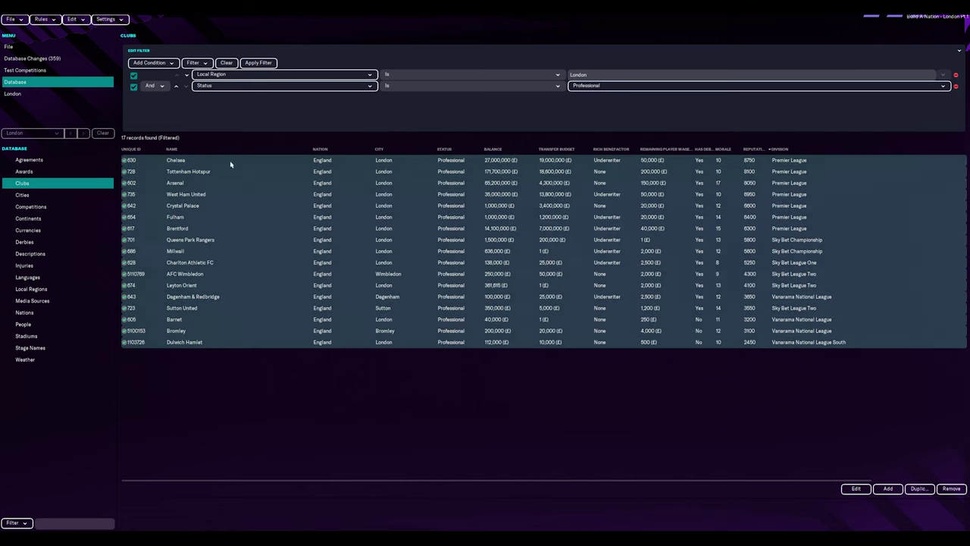
click(857, 488)
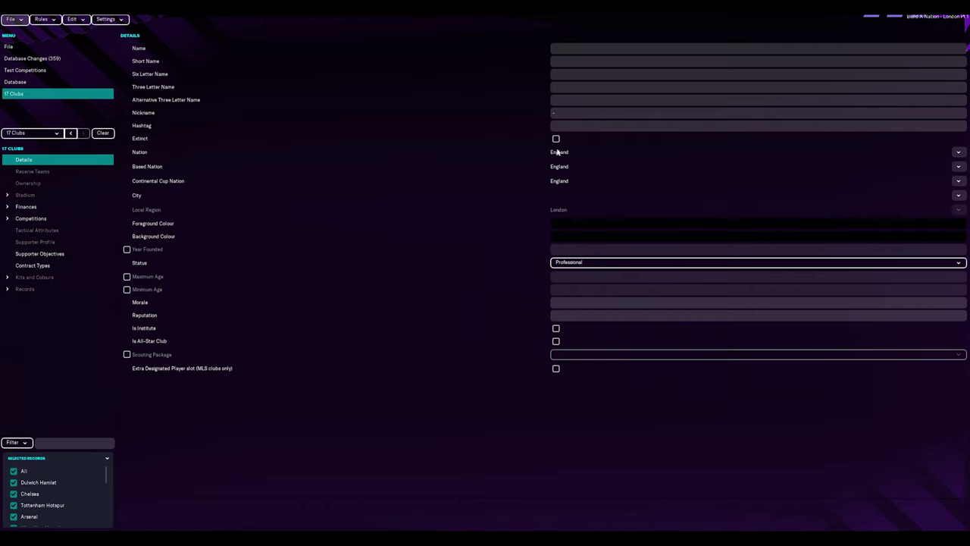
click(35, 58)
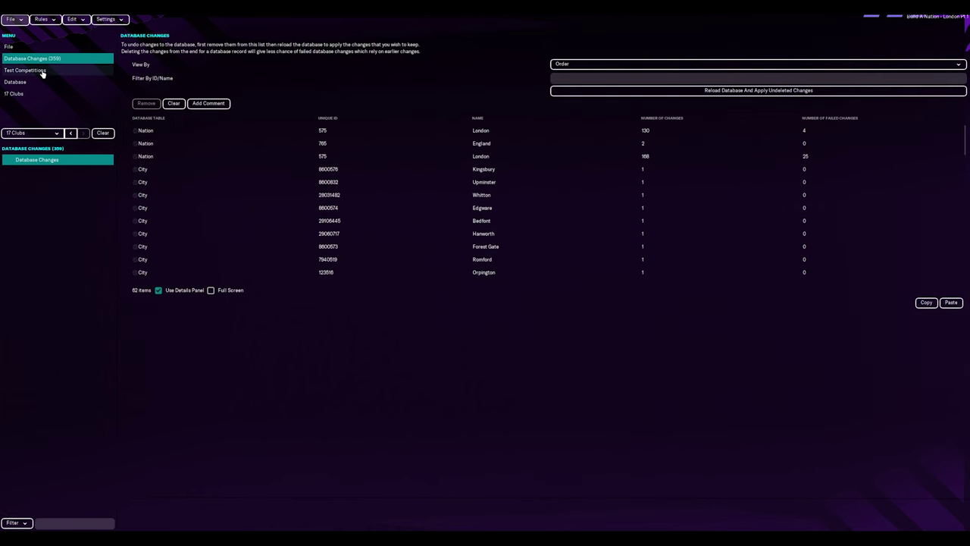
click(34, 81)
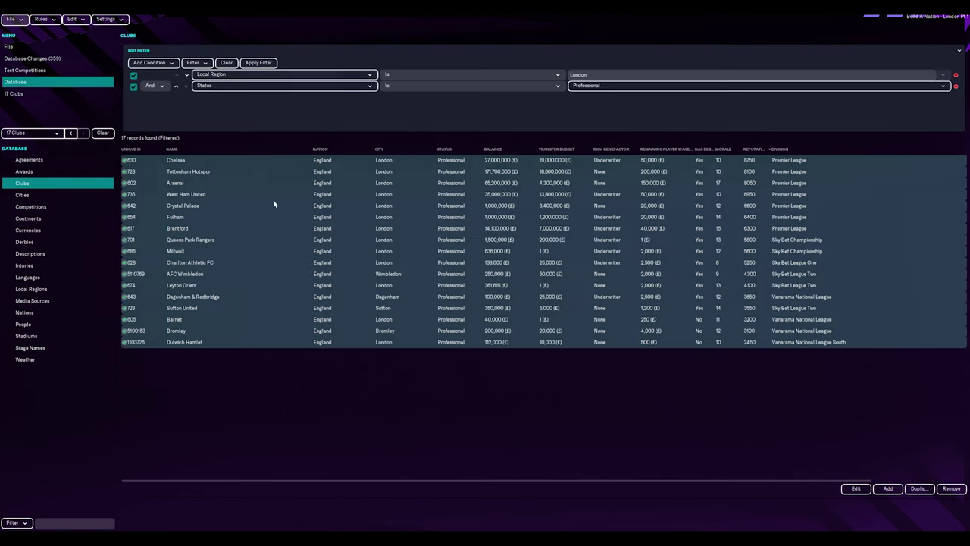
Disable the local region and status conditions and filter the clubs by nation containing wales.
click(270, 216)
click(133, 75)
click(133, 86)
click(152, 62)
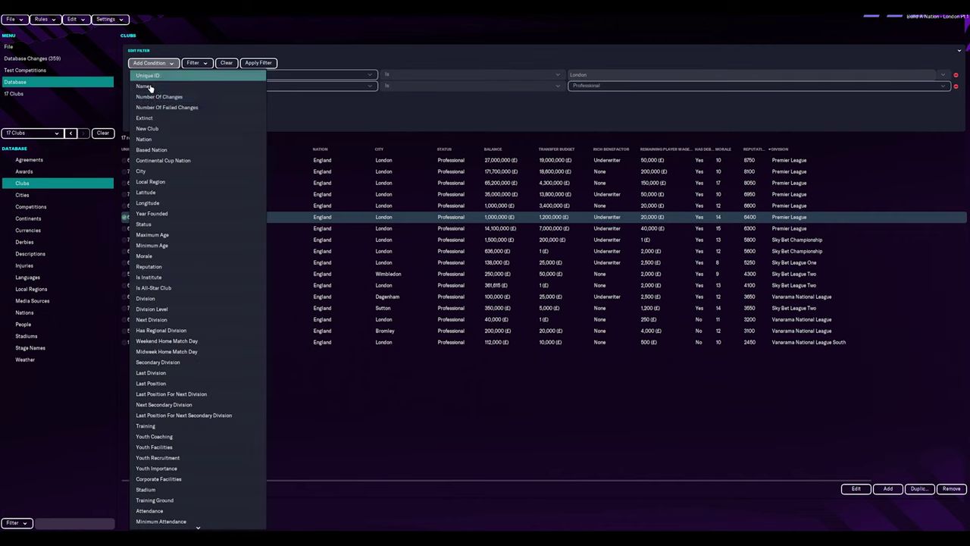
click(144, 139)
click(645, 92)
text(wales)
key(Return)
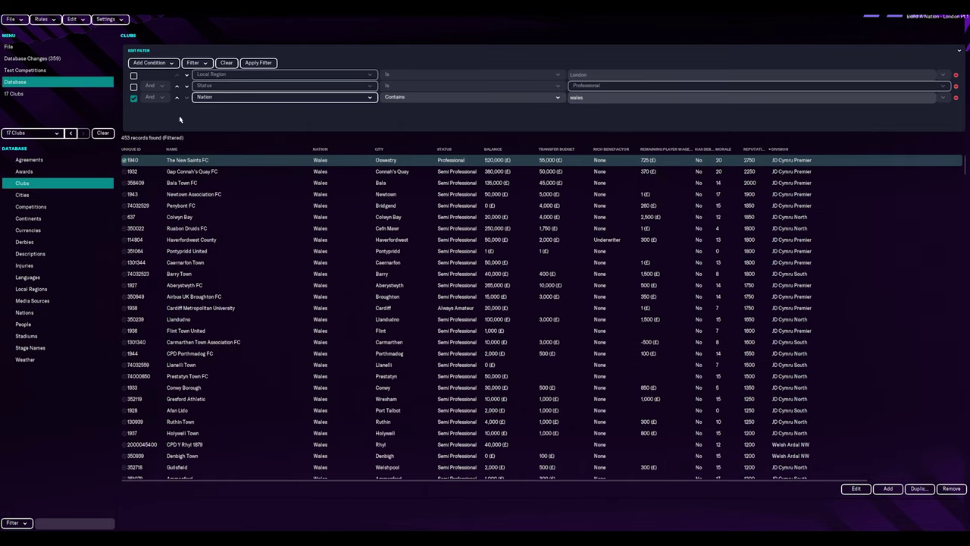
Add a based nation condition containing wales, disable the nation condition and apply the filter.
click(149, 63)
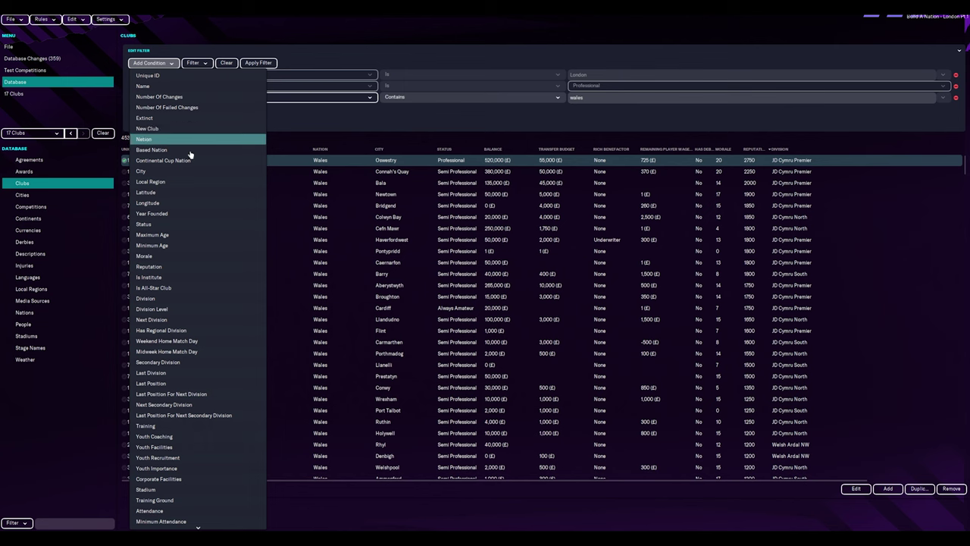
click(163, 149)
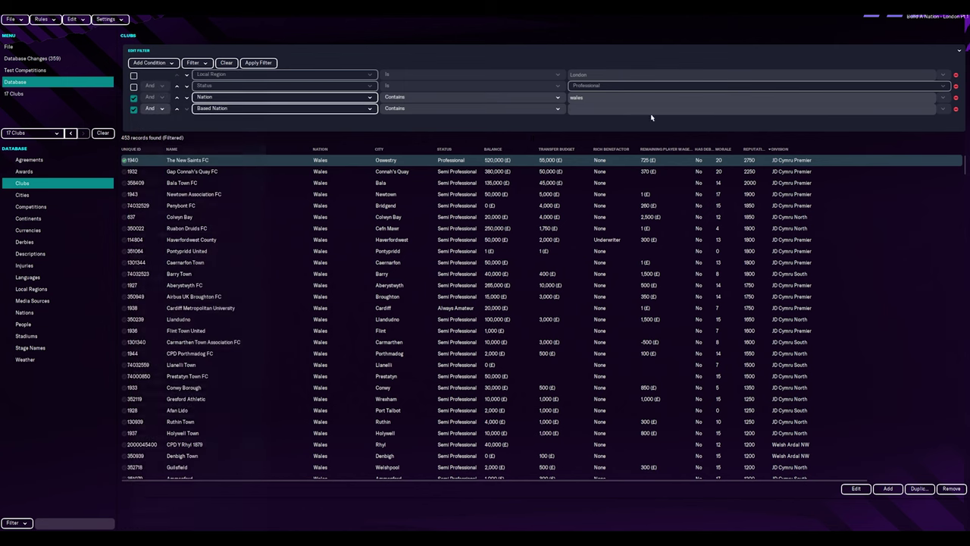
click(835, 107)
text(wales)
click(834, 125)
click(133, 97)
click(257, 62)
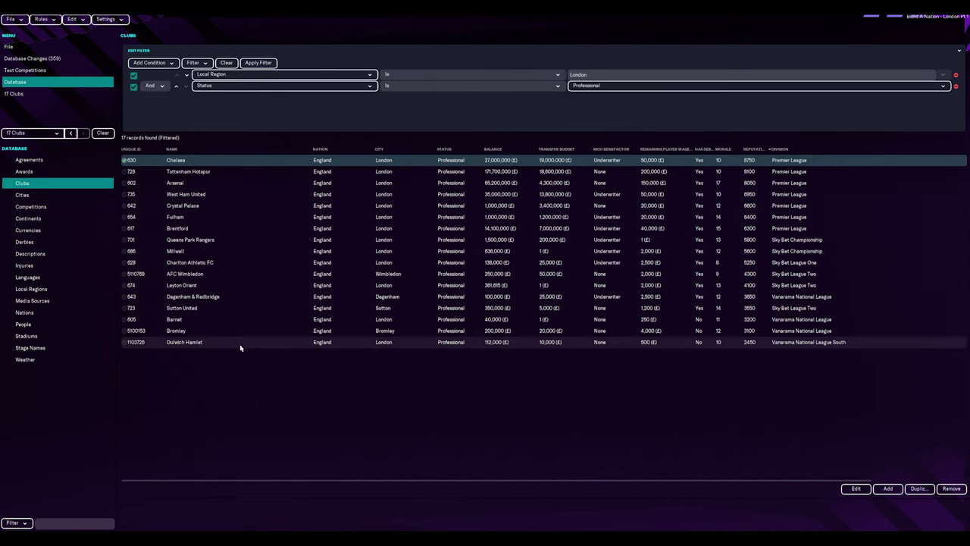
Select every professional club in the London local region and open them together for editing.
click(263, 229)
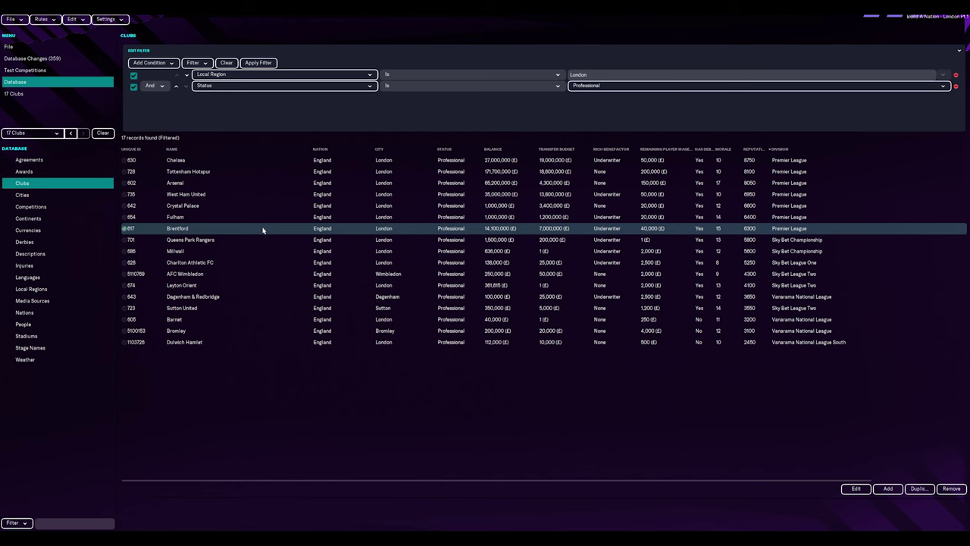
key(ctrl+a)
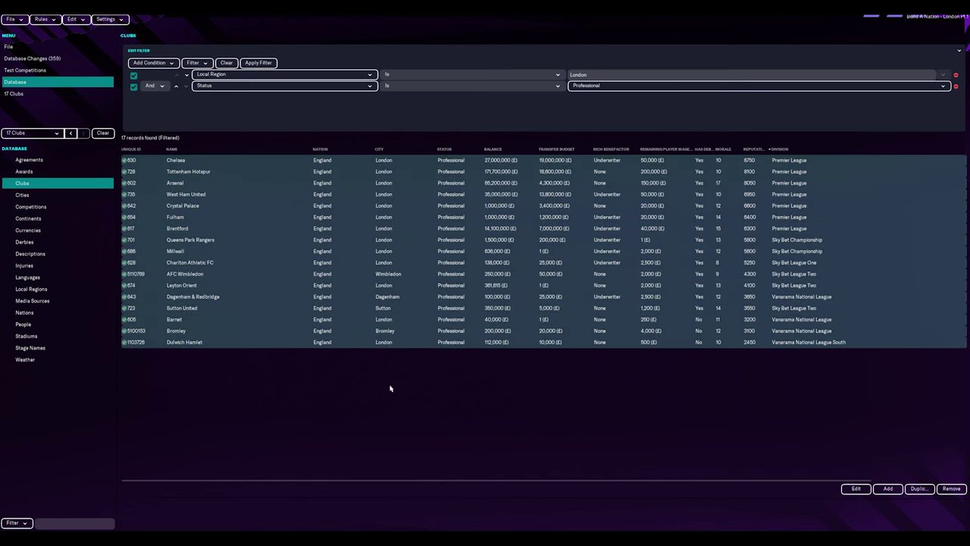
click(856, 489)
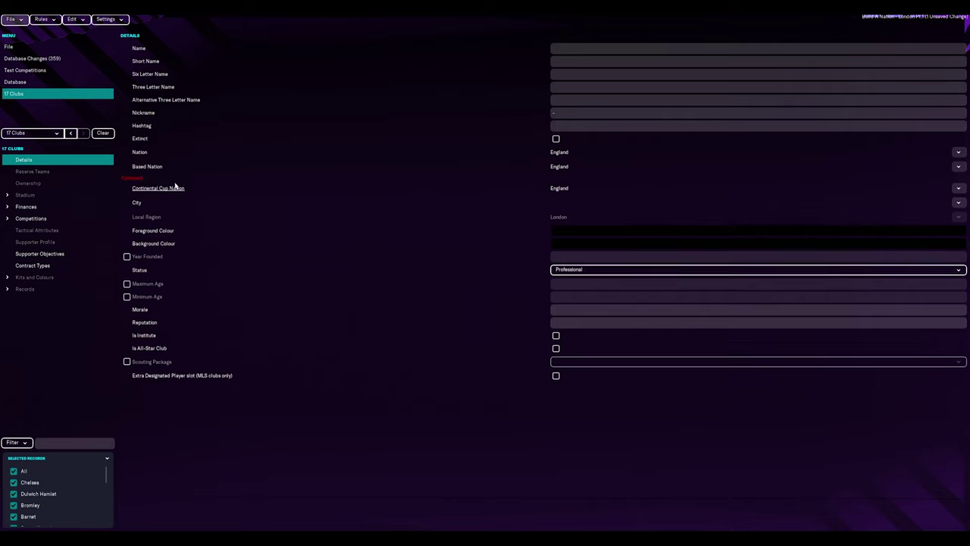
Return to the clubs list and filter it by continental cup nation containing Wales, with the local region and status conditions disabled.
click(38, 60)
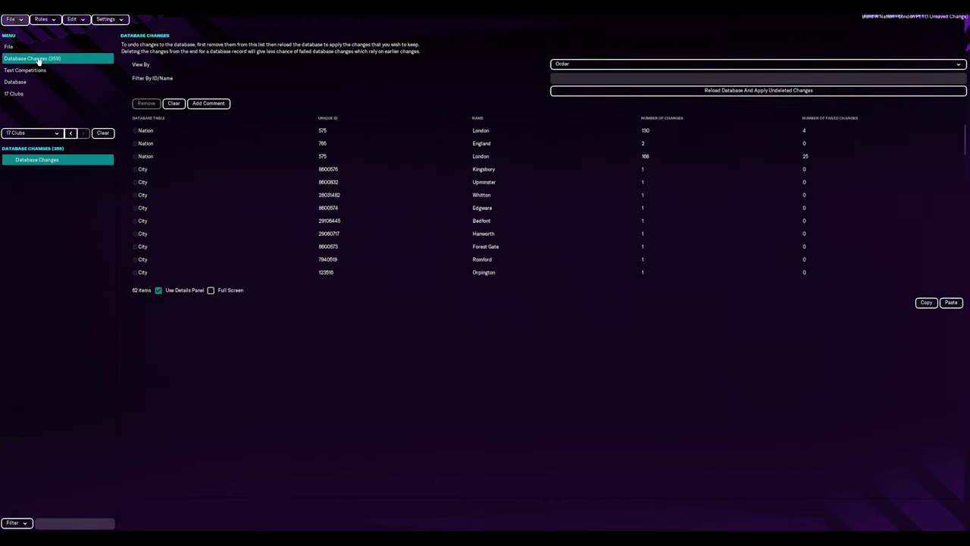
click(30, 82)
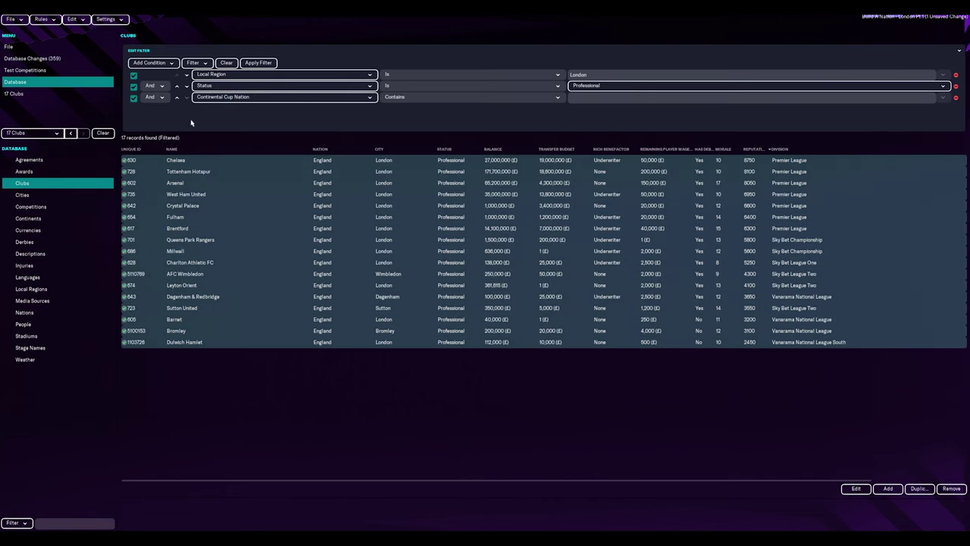
click(649, 102)
text(Wales)
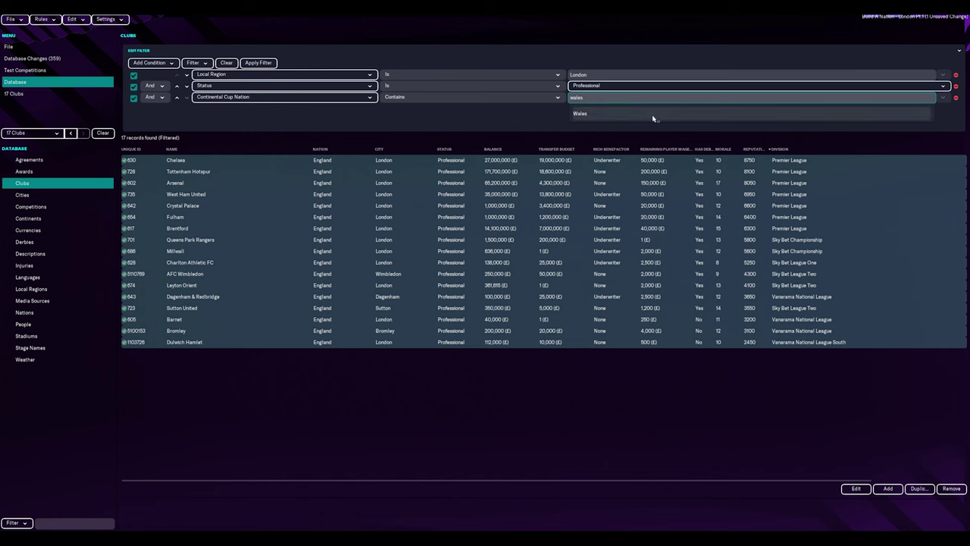
key(Return)
click(134, 86)
click(133, 75)
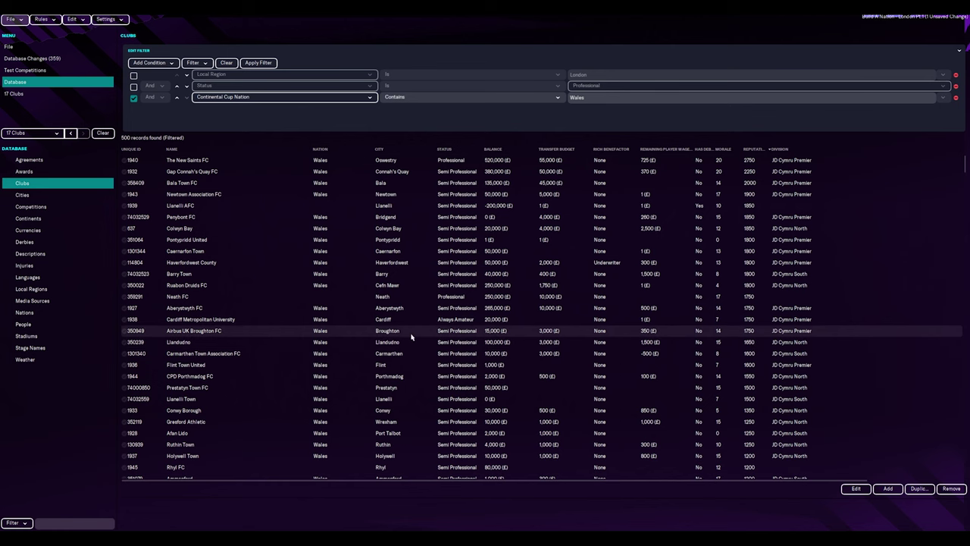
Filter the clubs by continental cup nation containing england, look through the listed clubs and clear the Cardiff City selection.
click(578, 97)
text(england)
key(Return)
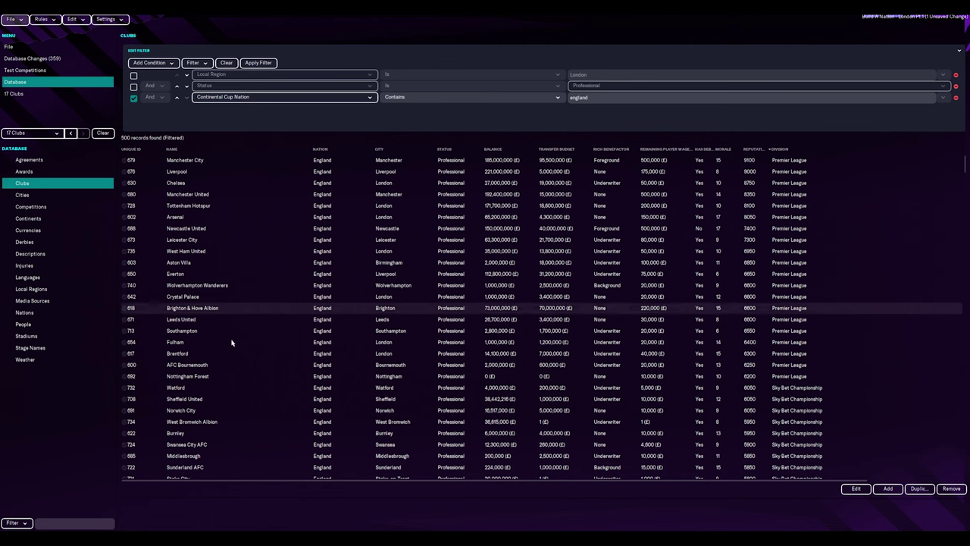
scroll(243, 402, down, 2)
scroll(245, 409, up, 1)
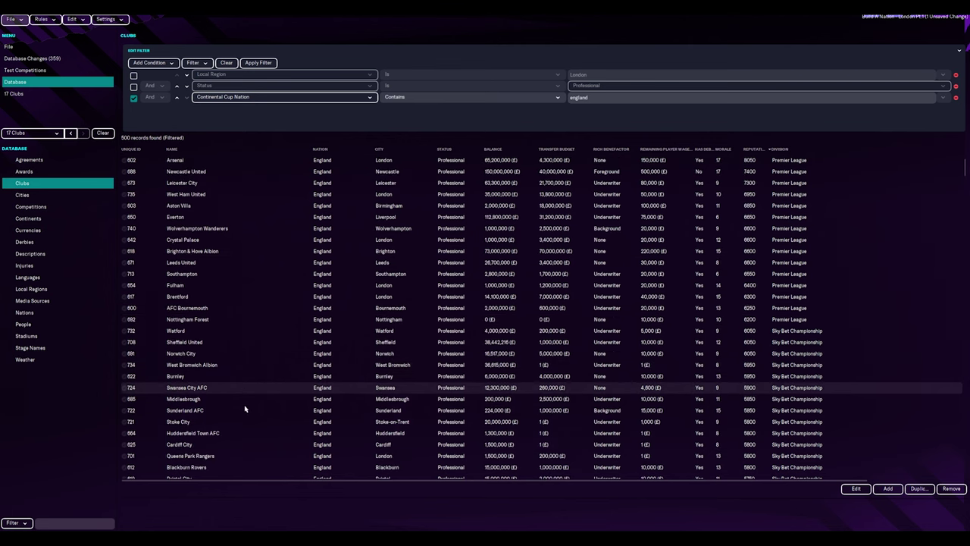
scroll(620, 365, up, 1)
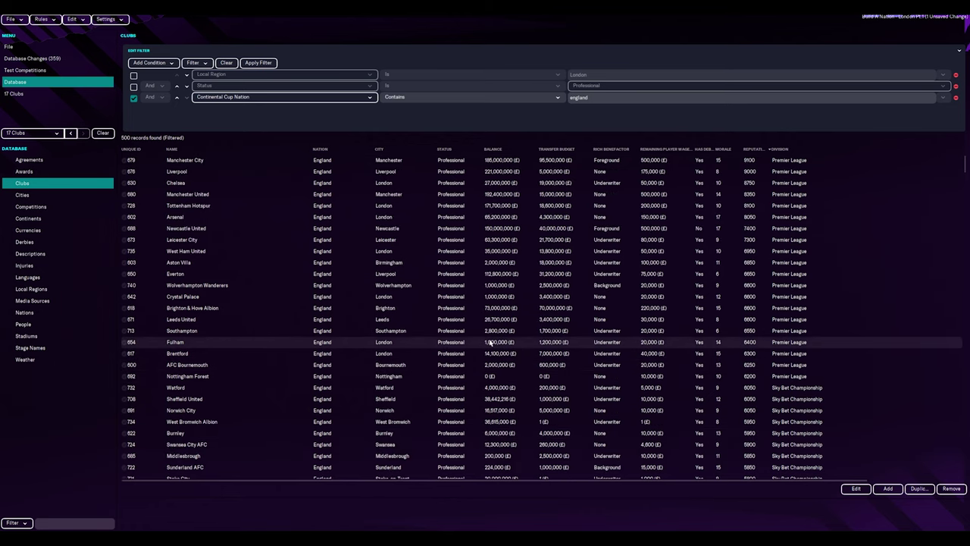
scroll(497, 341, down, 4)
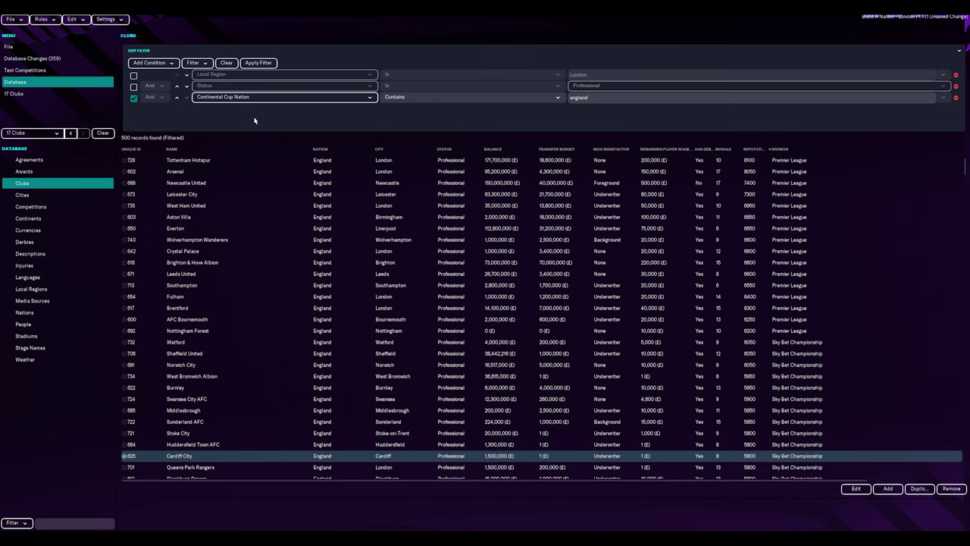
ctrl+click(125, 459)
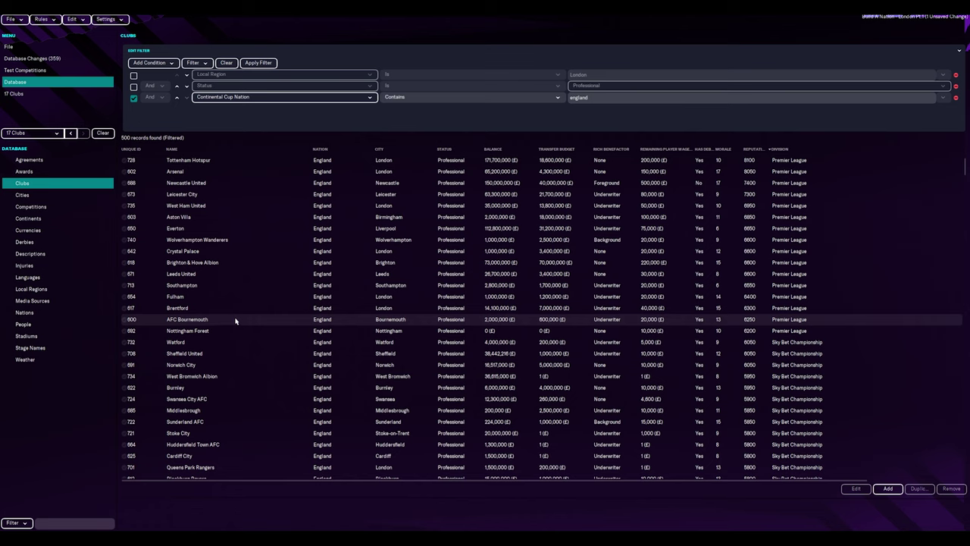
Restore the filter to local region London and status Professional without the continental cup condition, and open all matching clubs together for editing.
click(134, 99)
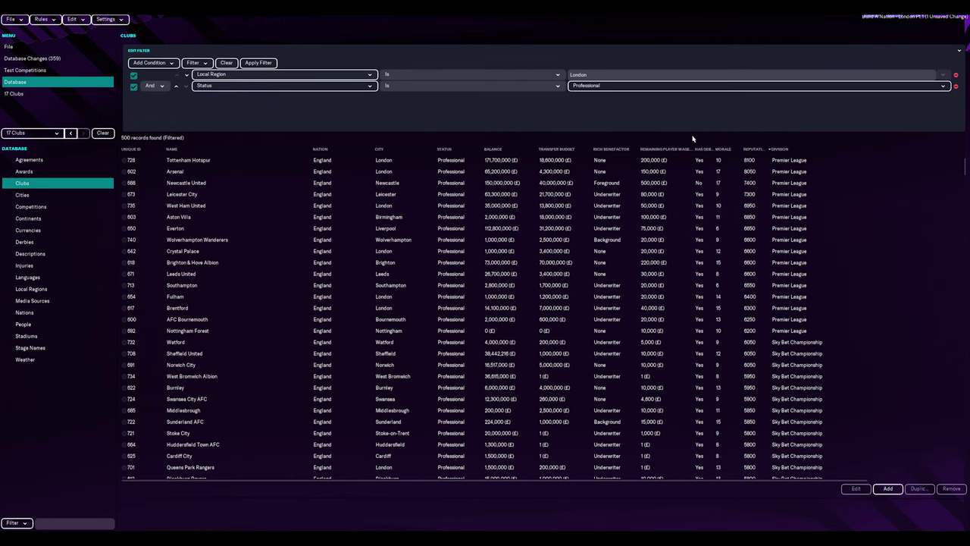
click(258, 62)
shift+click(238, 345)
click(856, 488)
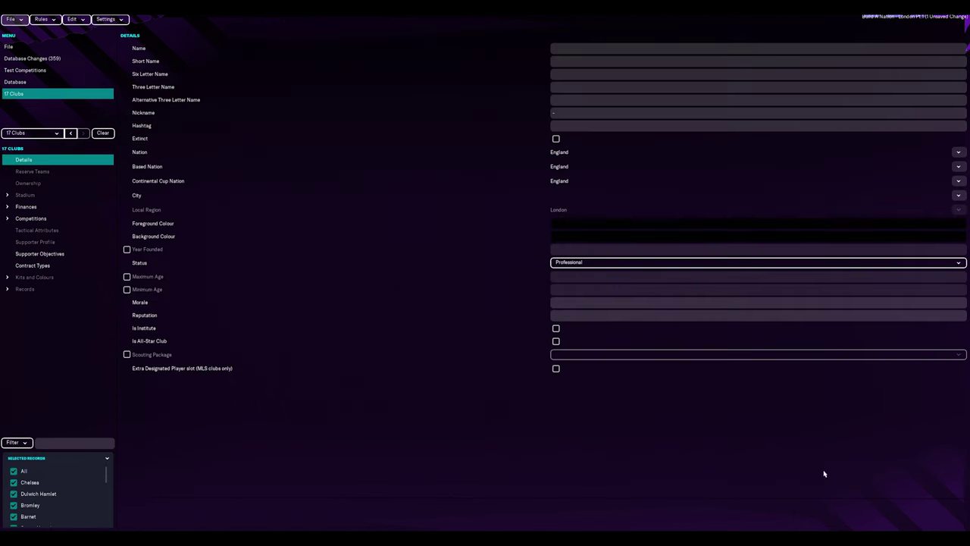
Set the nation, based nation and continental cup nation of the selected clubs to London and return to the clubs list.
click(959, 154)
click(953, 165)
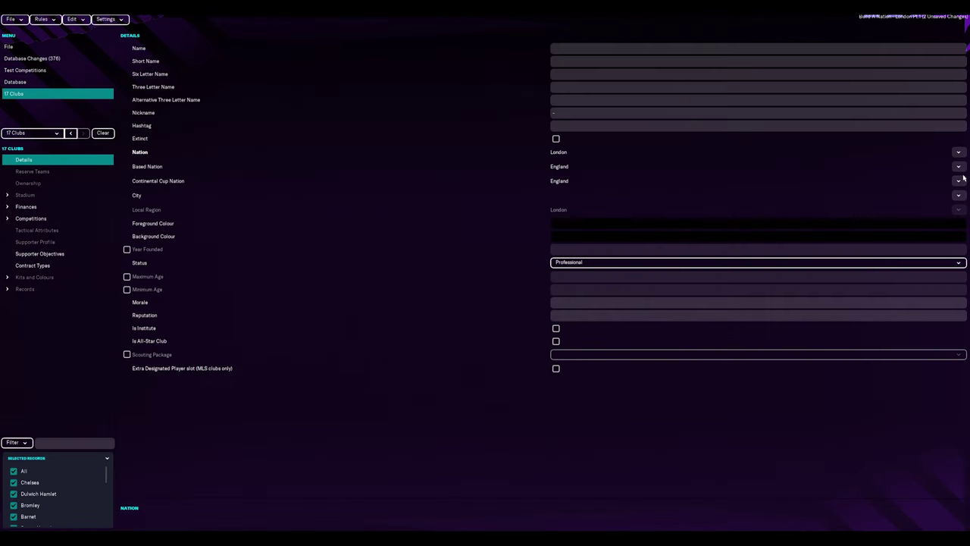
click(958, 166)
click(949, 177)
click(959, 180)
click(949, 193)
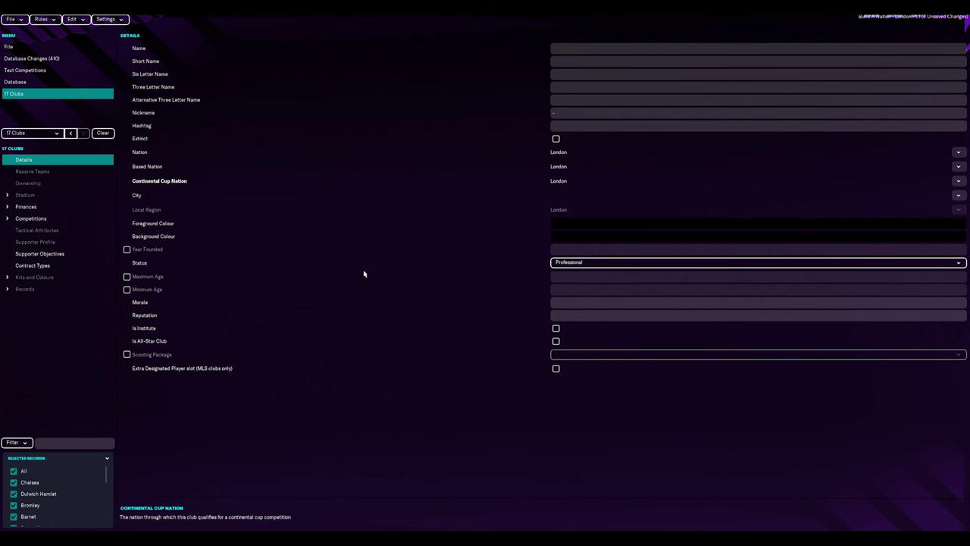
click(30, 81)
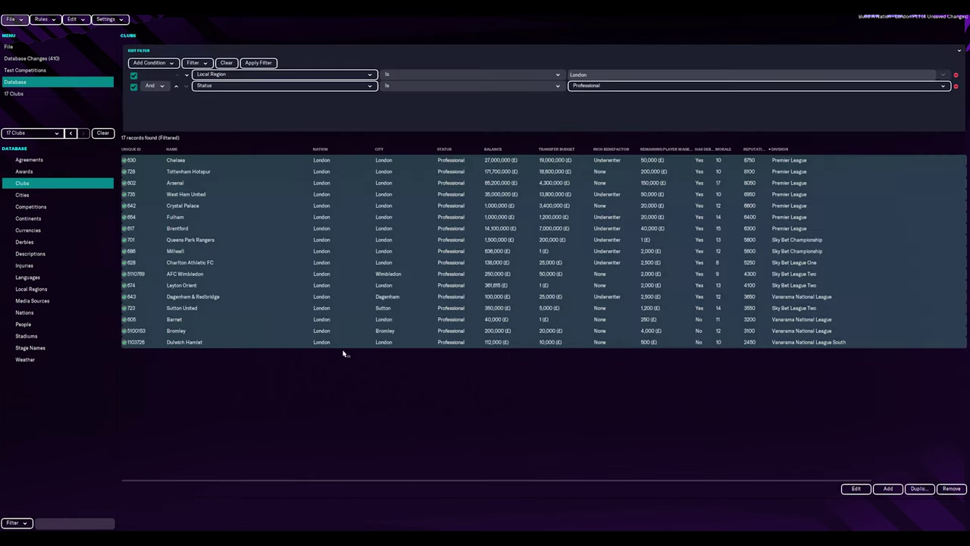